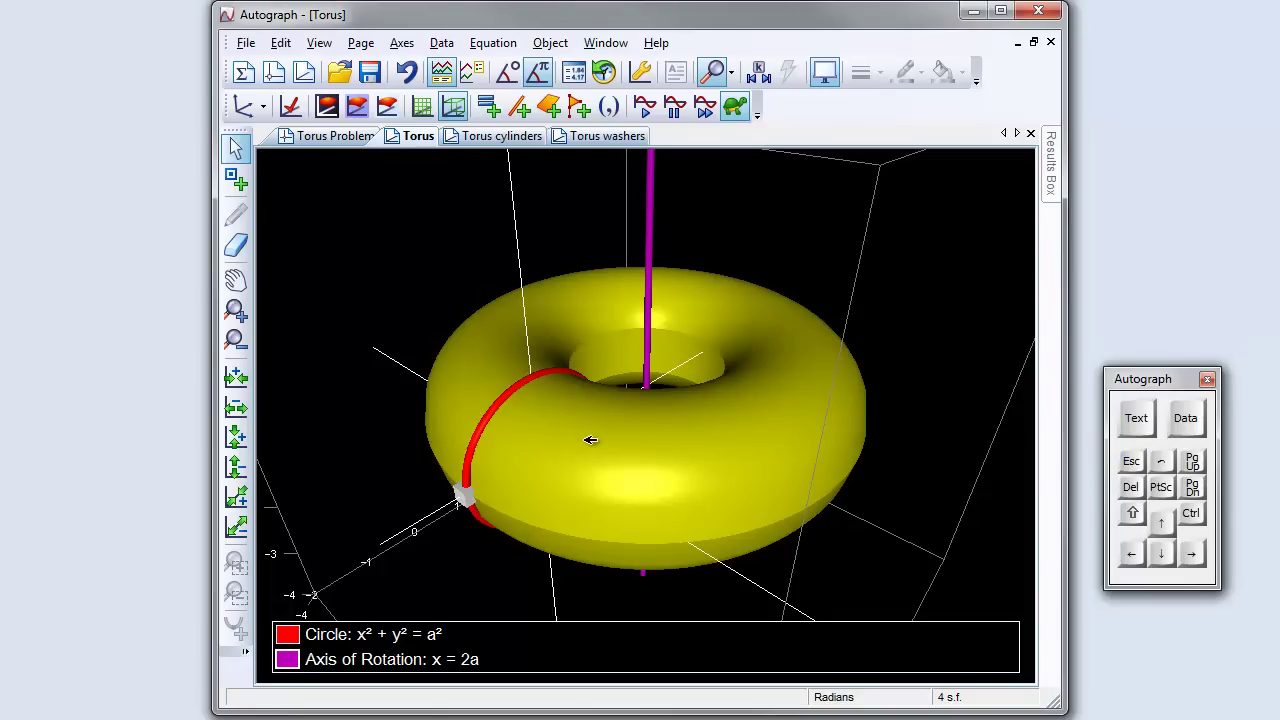
Delete the yellow torus solid, leaving the green disc, and go to the Torus cylinders page.
click(586, 437)
click(1143, 486)
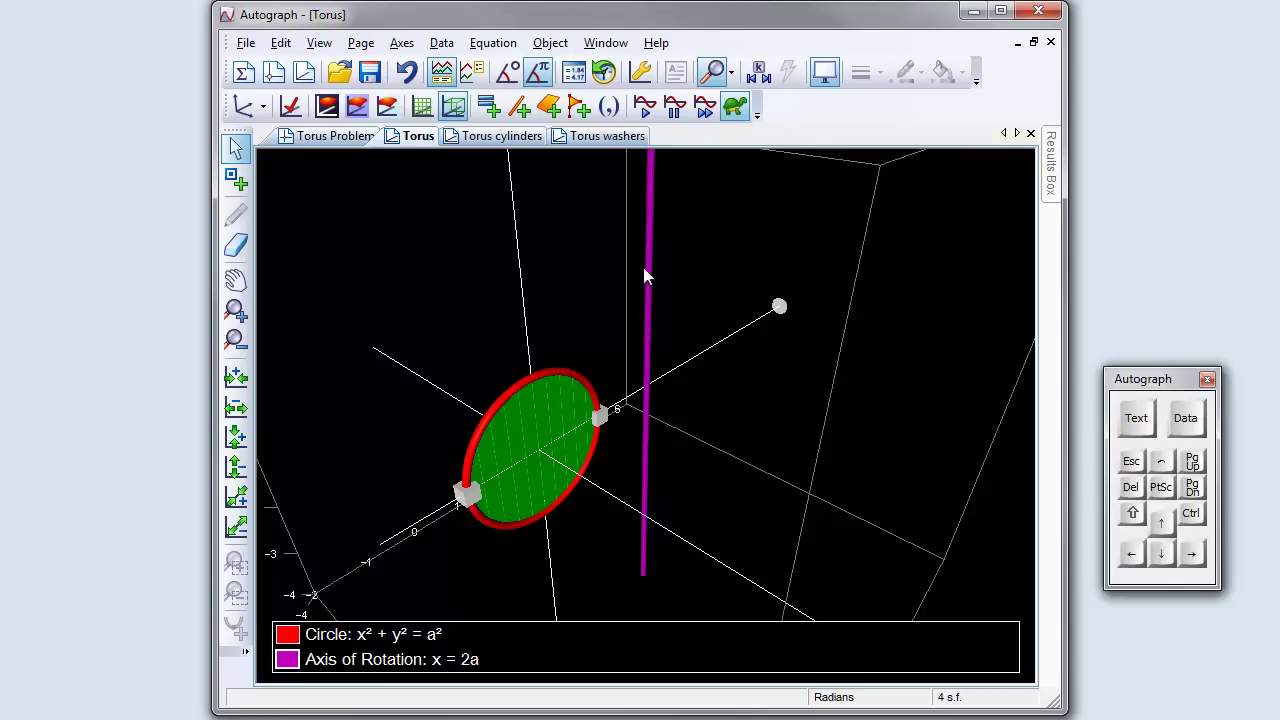
click(500, 141)
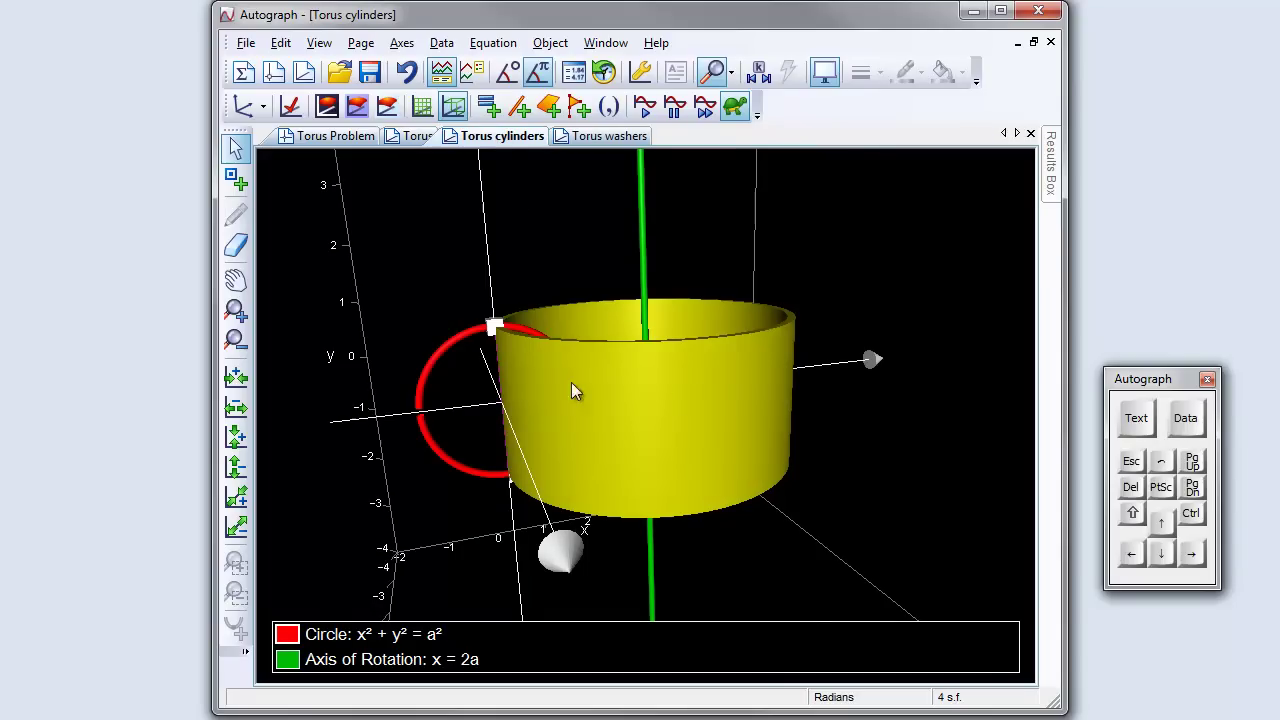
Step constant b up three times and down three times to vary the yellow shell cylinder.
click(760, 75)
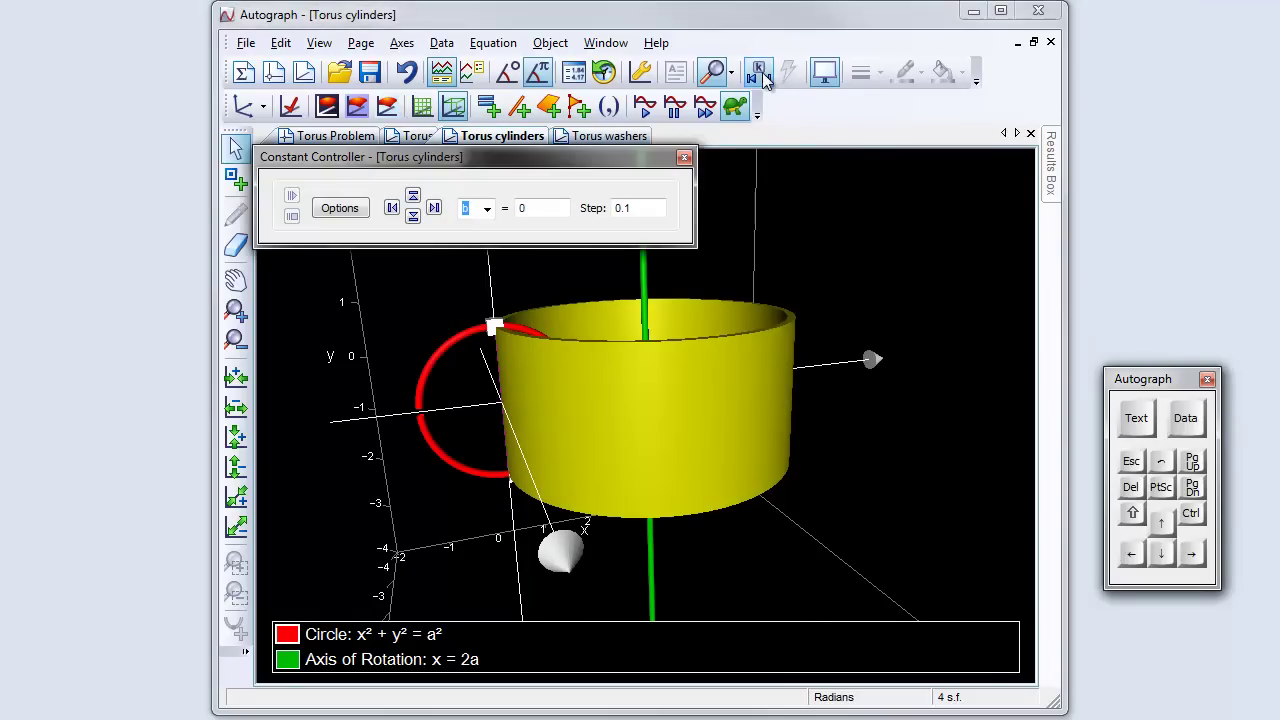
drag(568, 163, 425, 80)
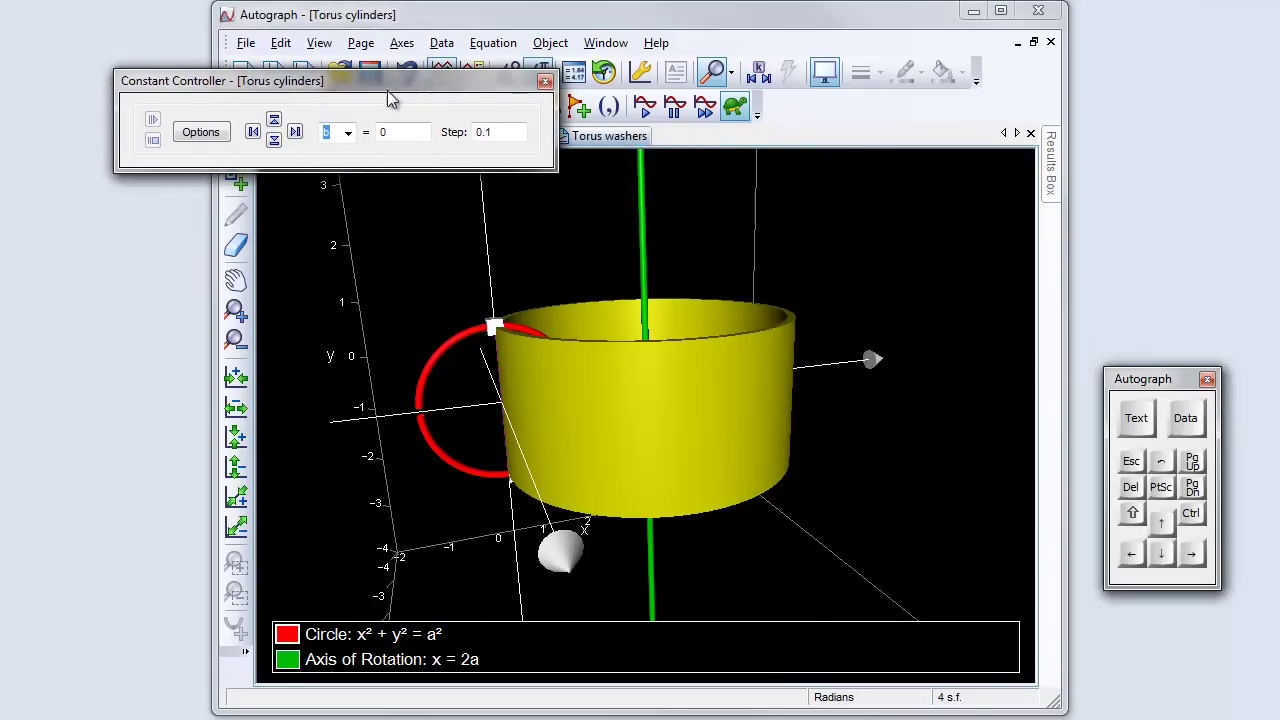
click(274, 120)
click(274, 120)
click(274, 120)
click(274, 120)
click(274, 120)
click(274, 120)
click(274, 120)
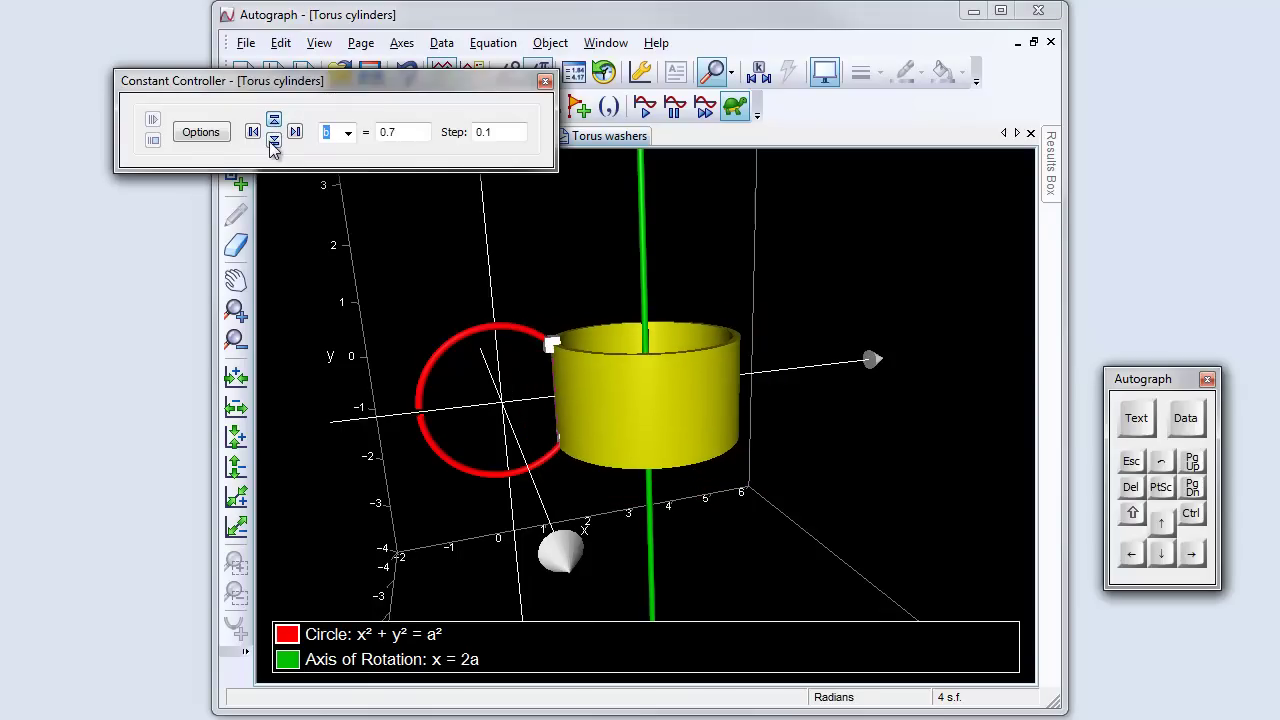
click(273, 141)
click(273, 141)
click(273, 141)
click(273, 141)
click(273, 141)
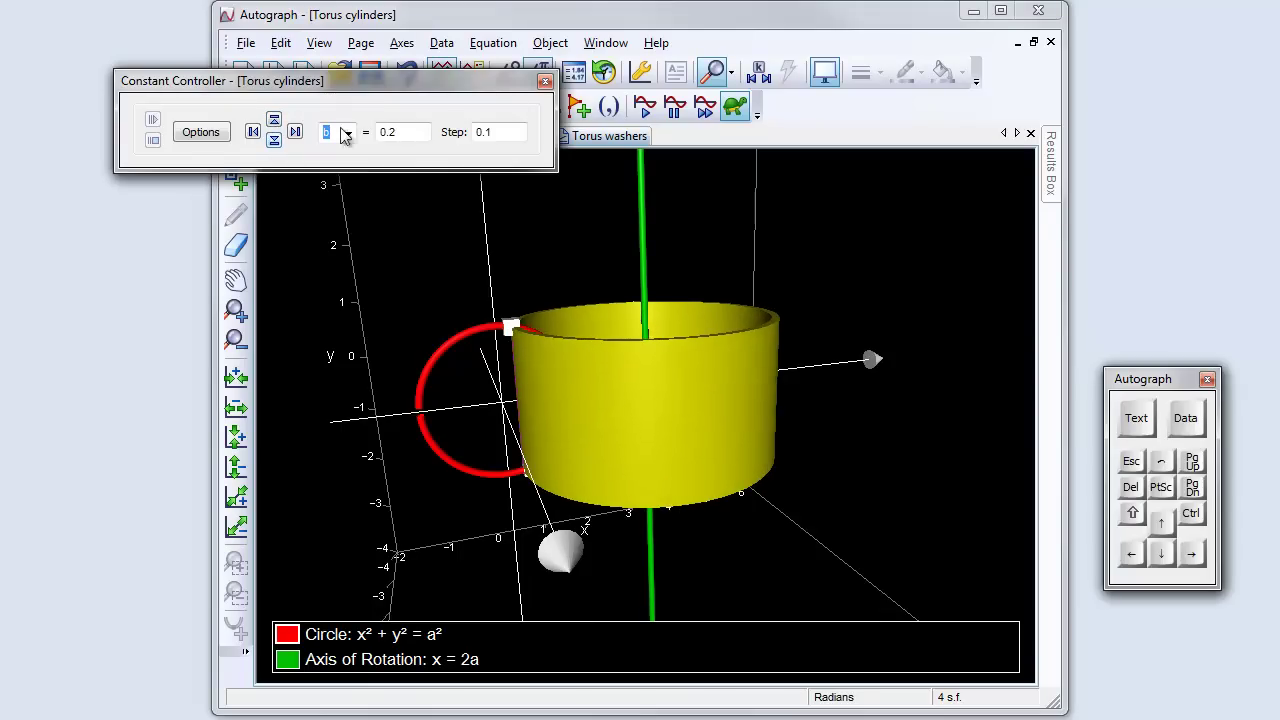
click(545, 80)
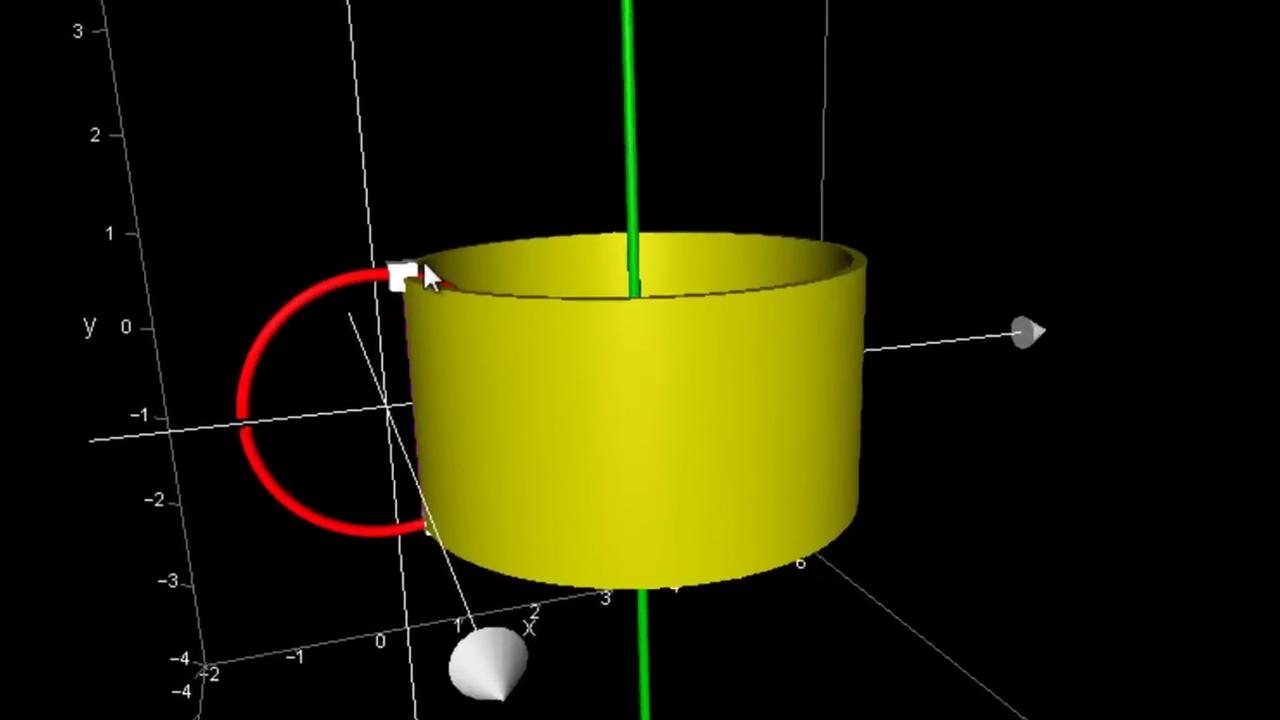
On the Torus washers page, step b up until the washer vanishes, then return to Torus Problem.
click(605, 136)
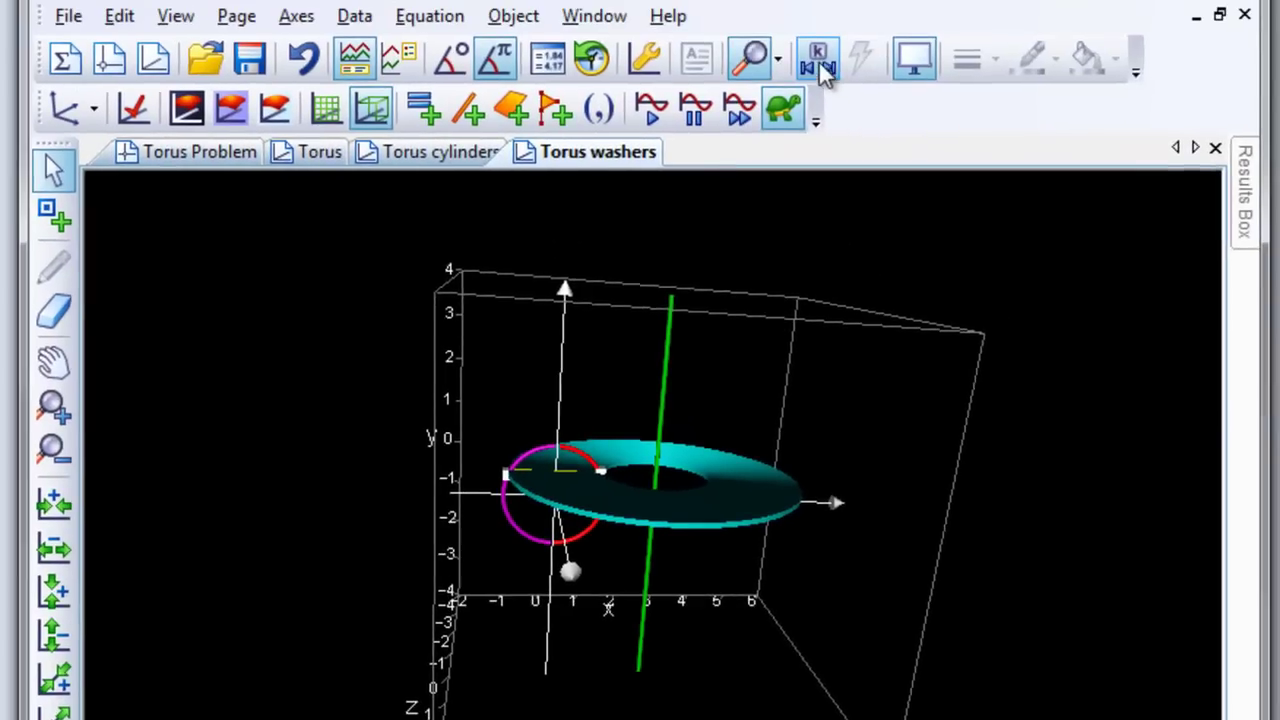
click(817, 60)
drag(523, 190, 577, 96)
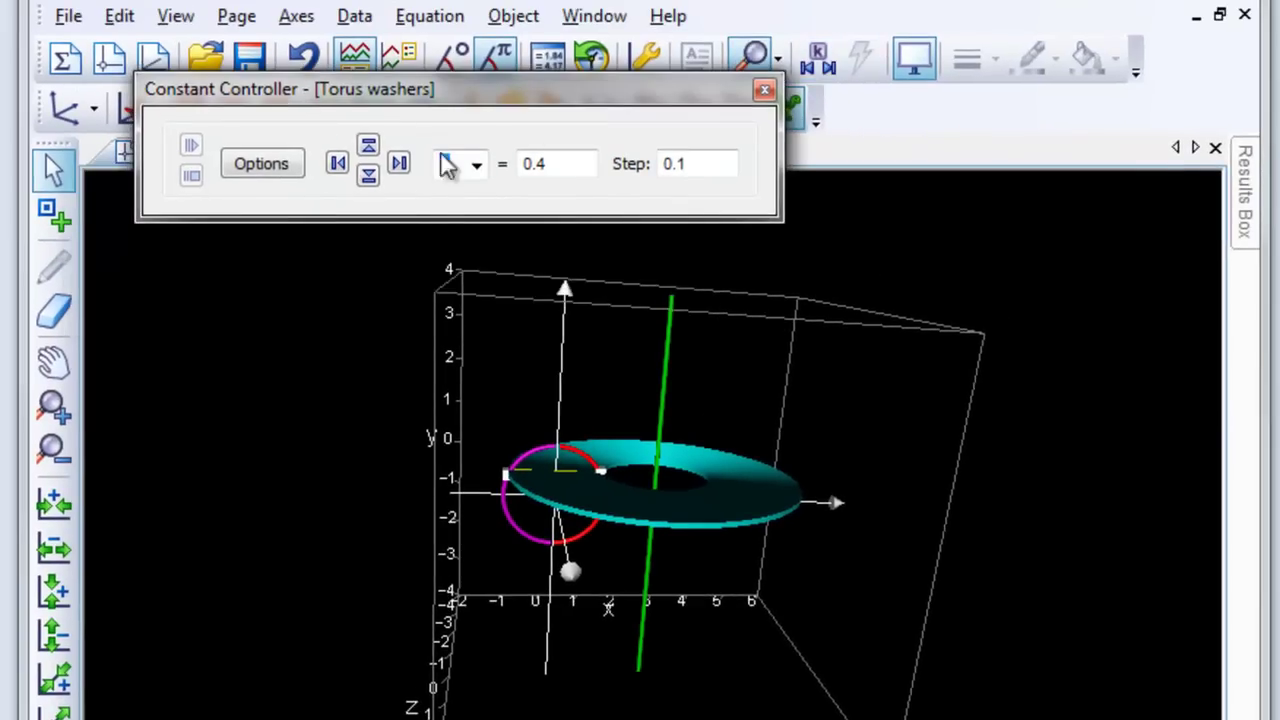
double_click(368, 145)
double_click(368, 145)
double_click(368, 145)
double_click(368, 145)
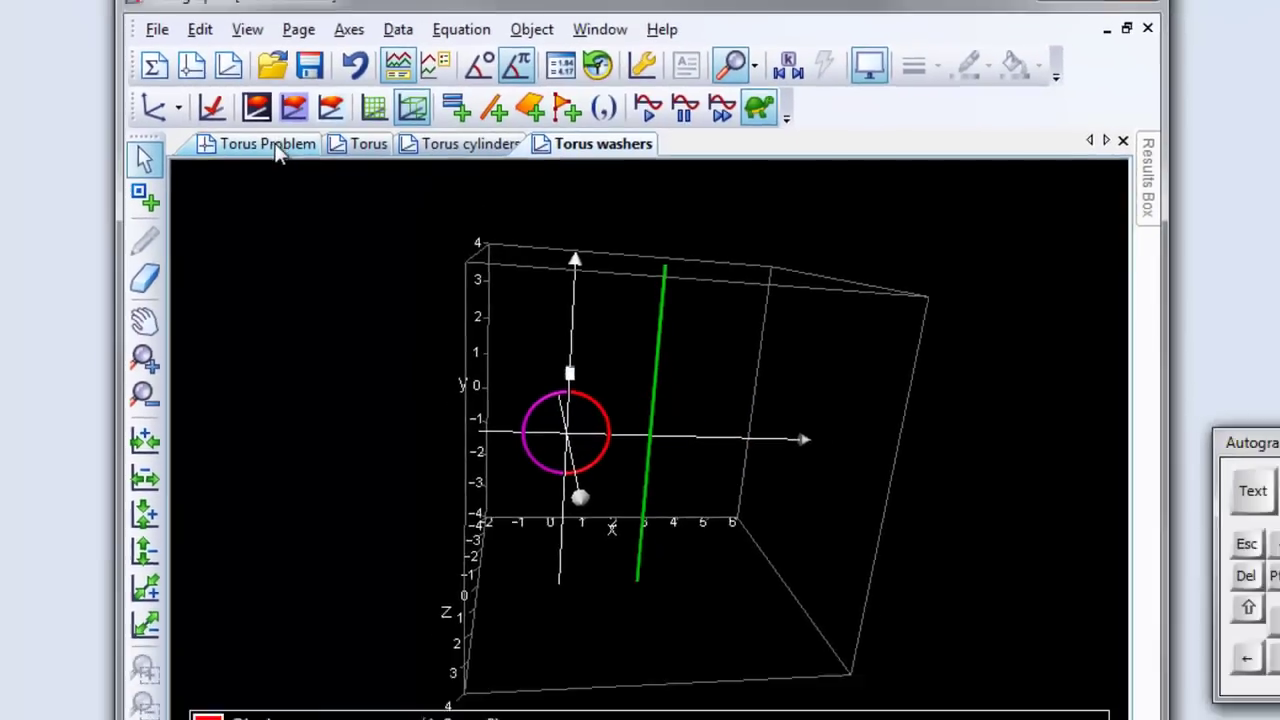
click(268, 143)
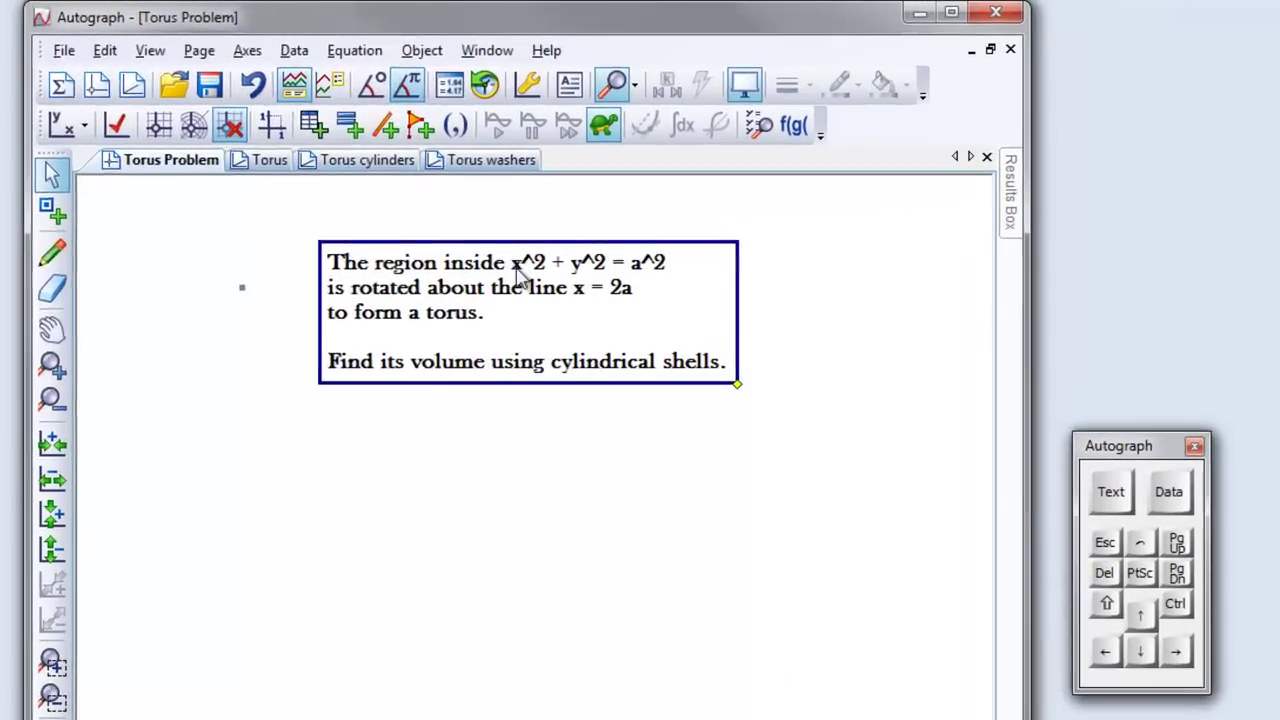
Replace the ^2 exponents in the problem text with superscript ² symbols.
double_click(606, 245)
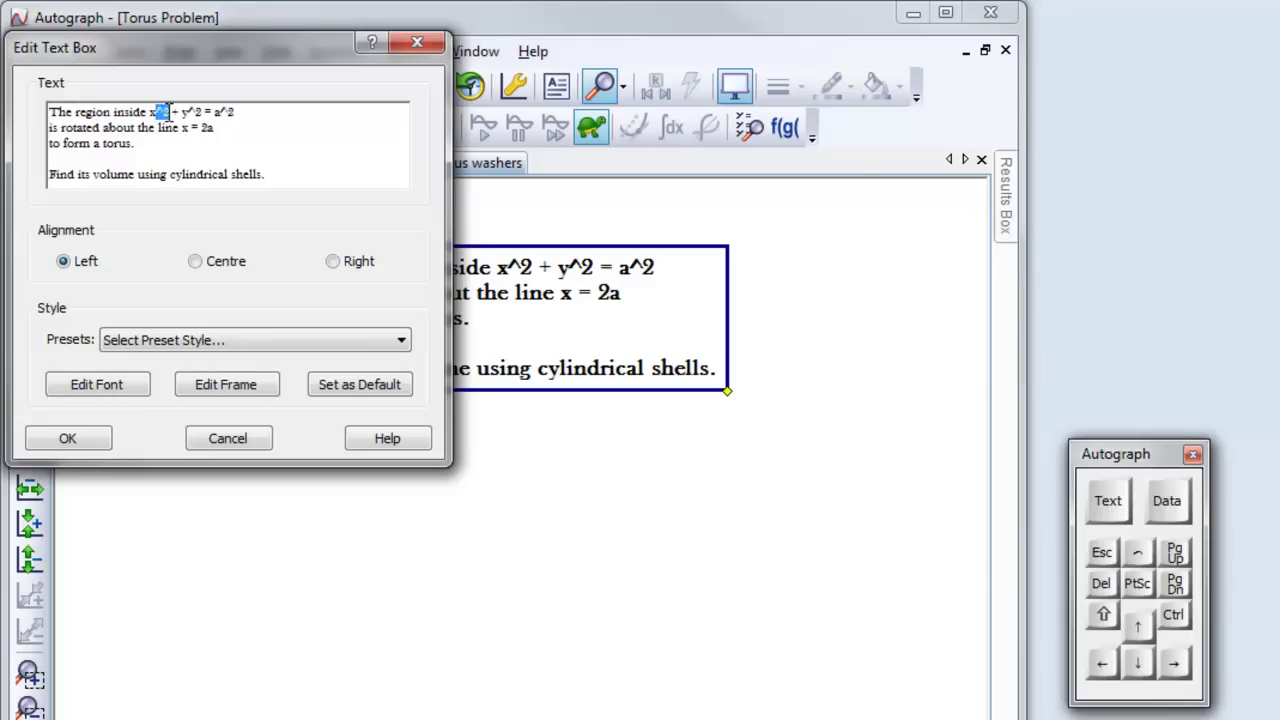
click(1108, 500)
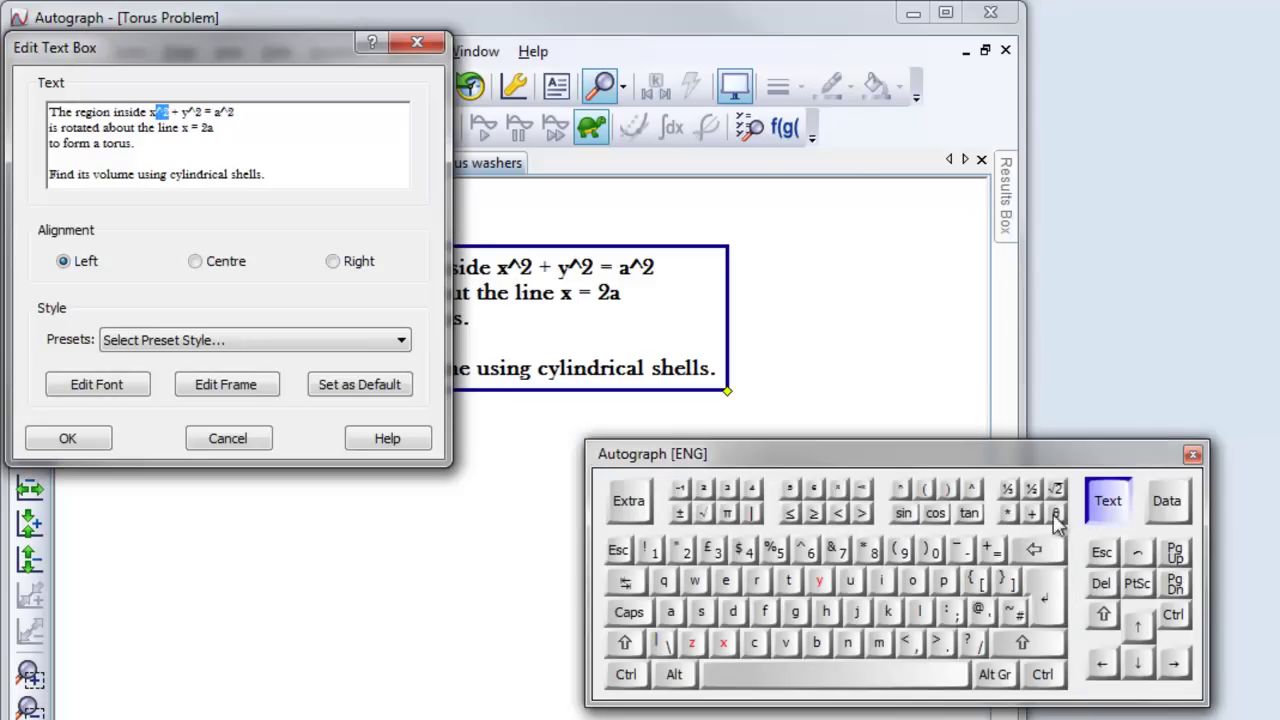
click(706, 497)
drag(753, 455, 509, 419)
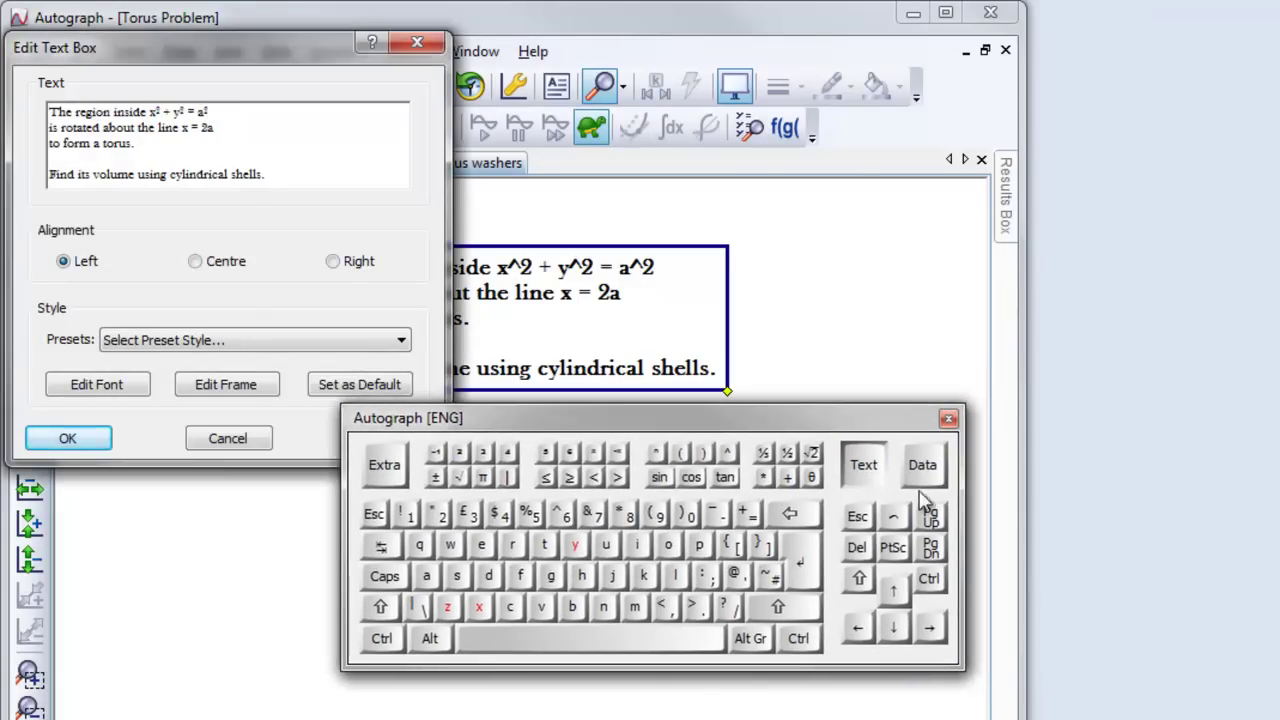
click(863, 464)
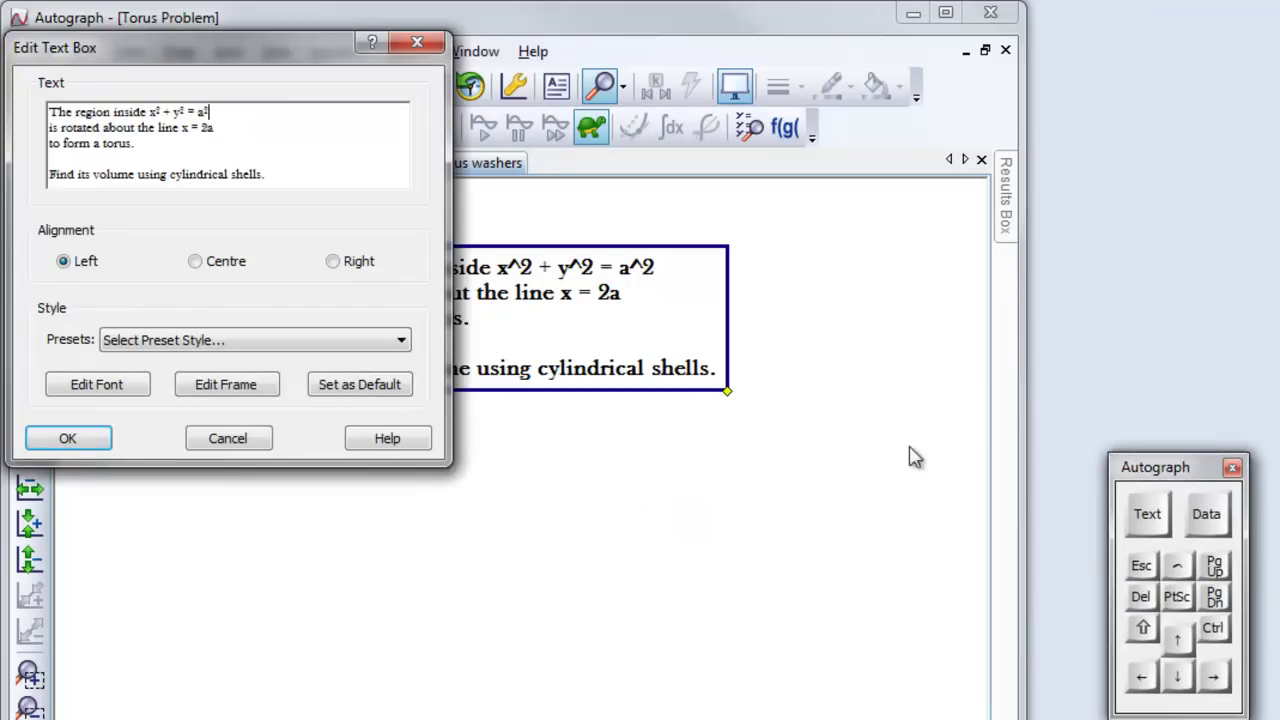
Copy the equation x² + y² = a² and confirm the edited text.
drag(211, 112, 177, 107)
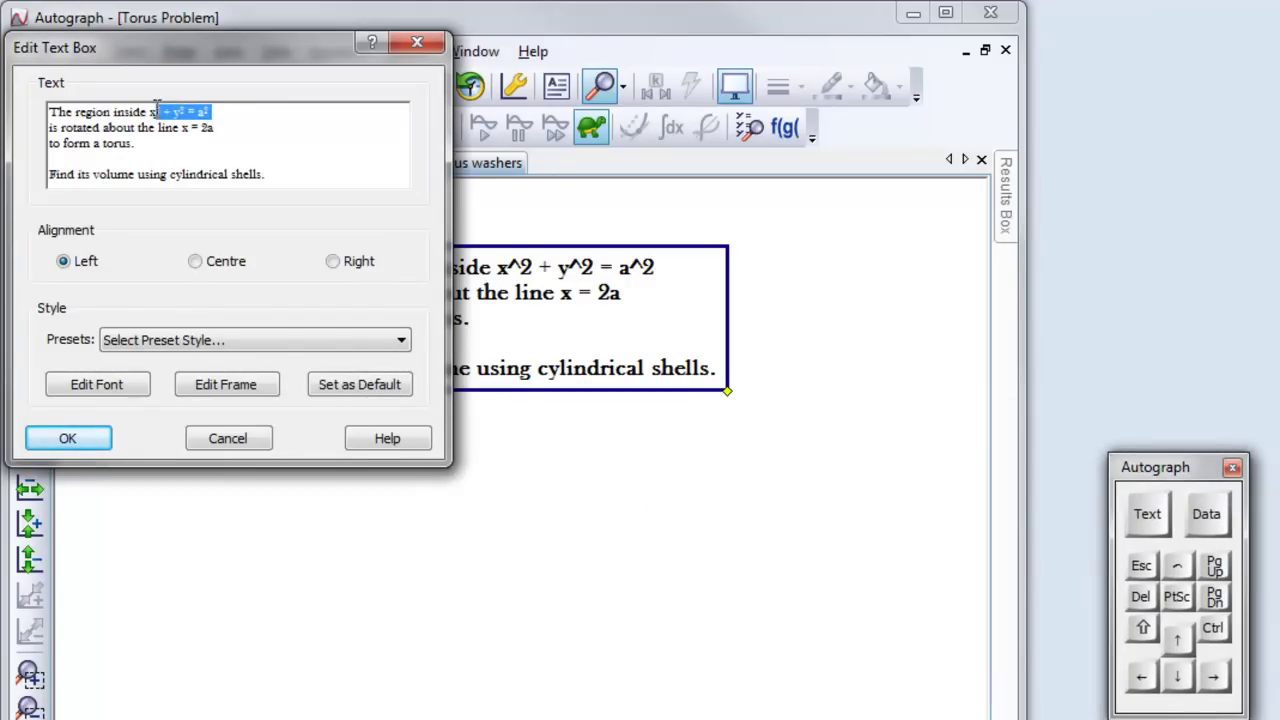
right_click(167, 117)
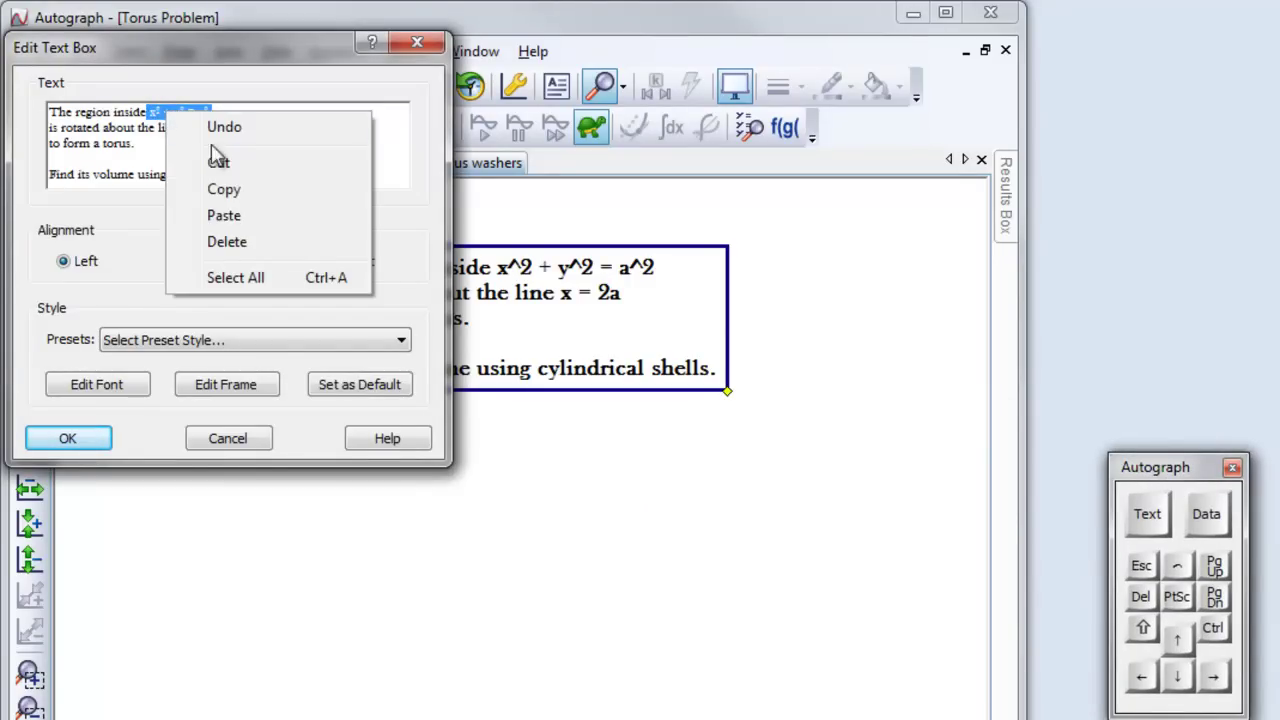
click(221, 186)
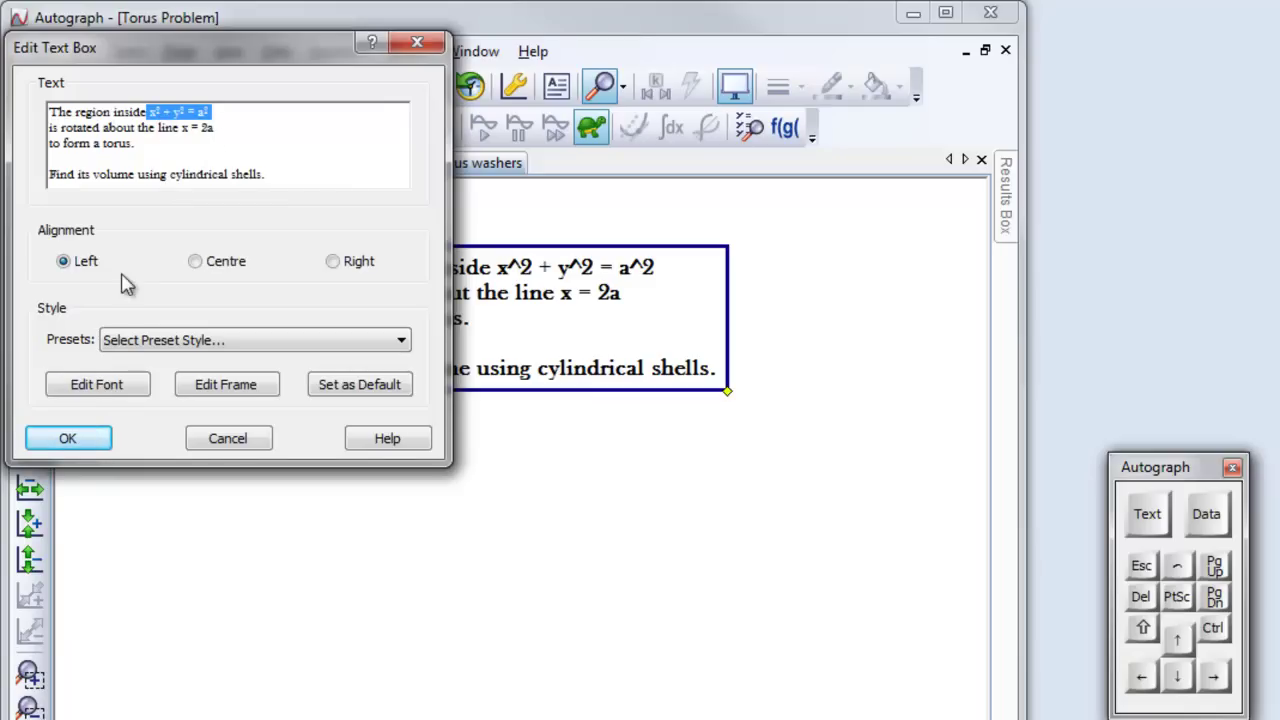
click(68, 440)
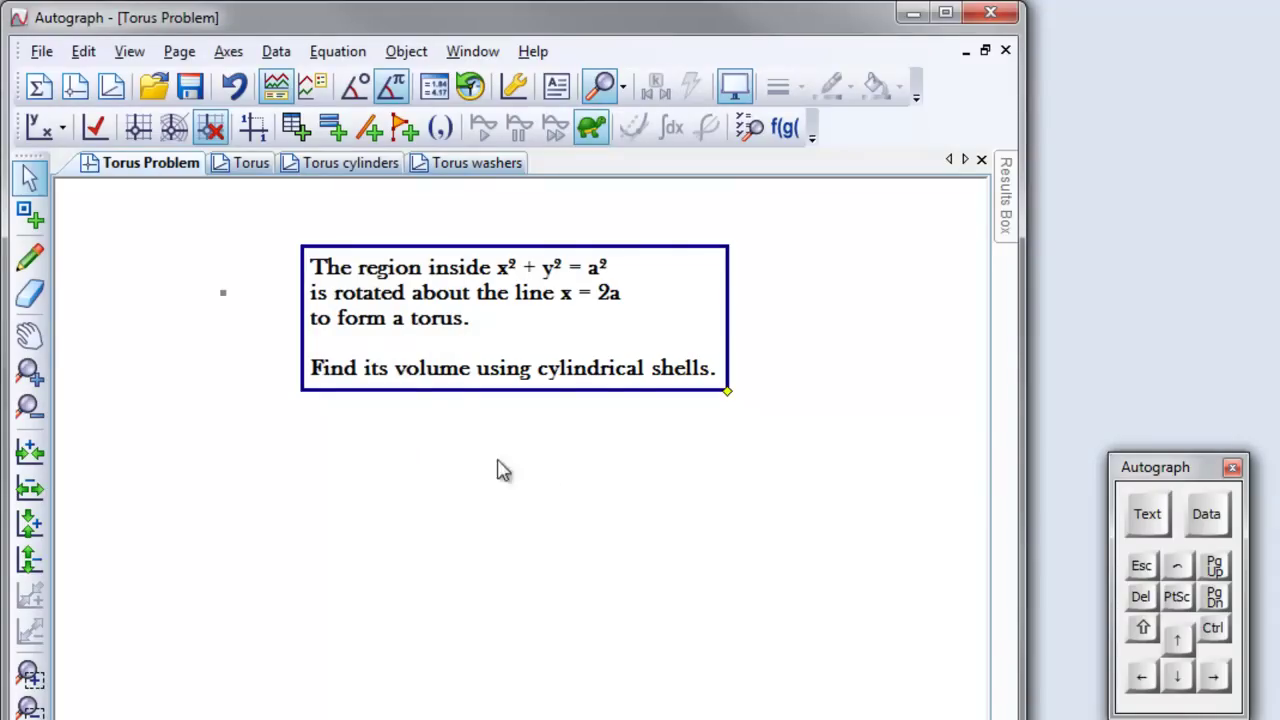
Close the Torus page without saving its changes.
click(248, 165)
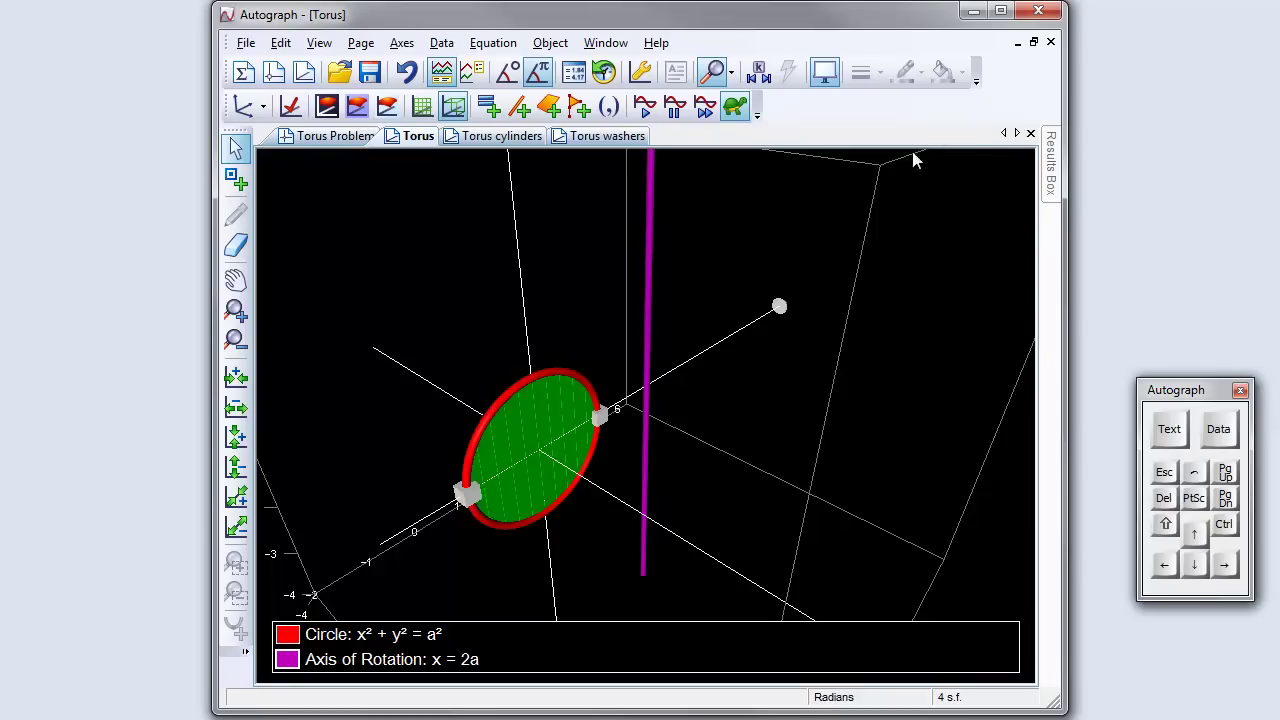
click(1031, 133)
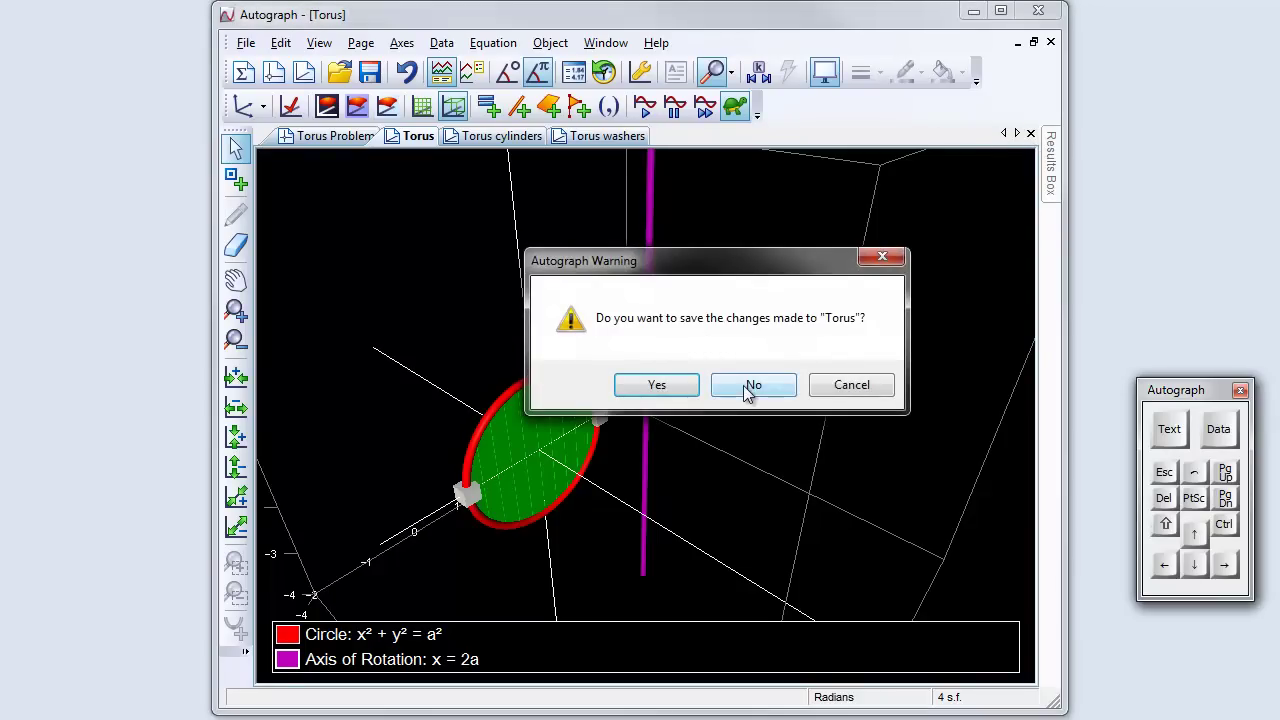
click(750, 389)
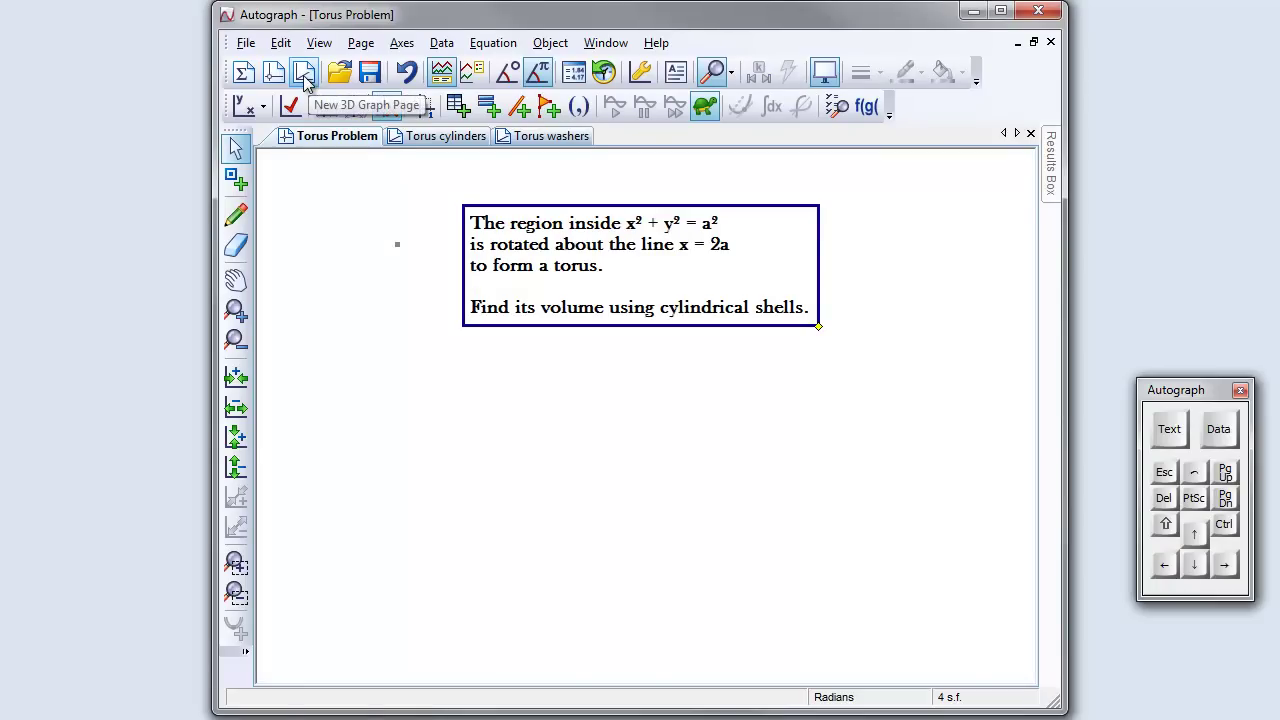
On a new 3D page, paste and plot x² + y² = a² with a = 1.
click(304, 74)
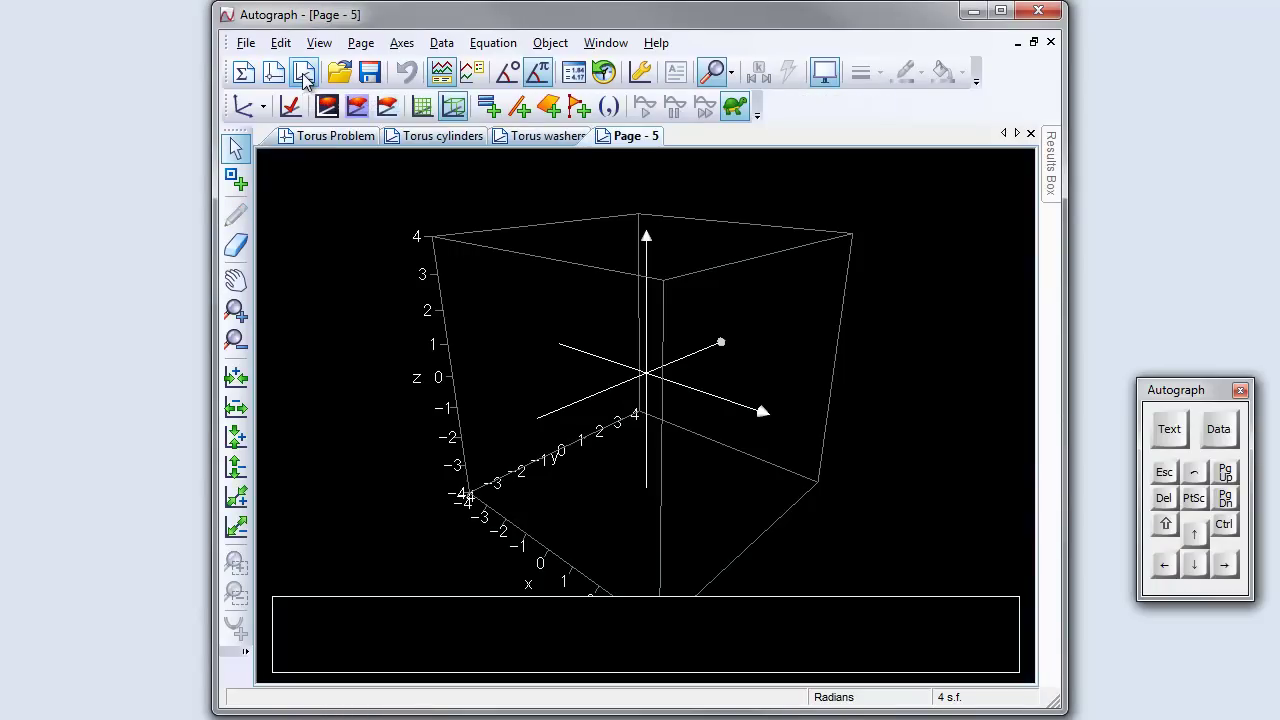
right_click(700, 355)
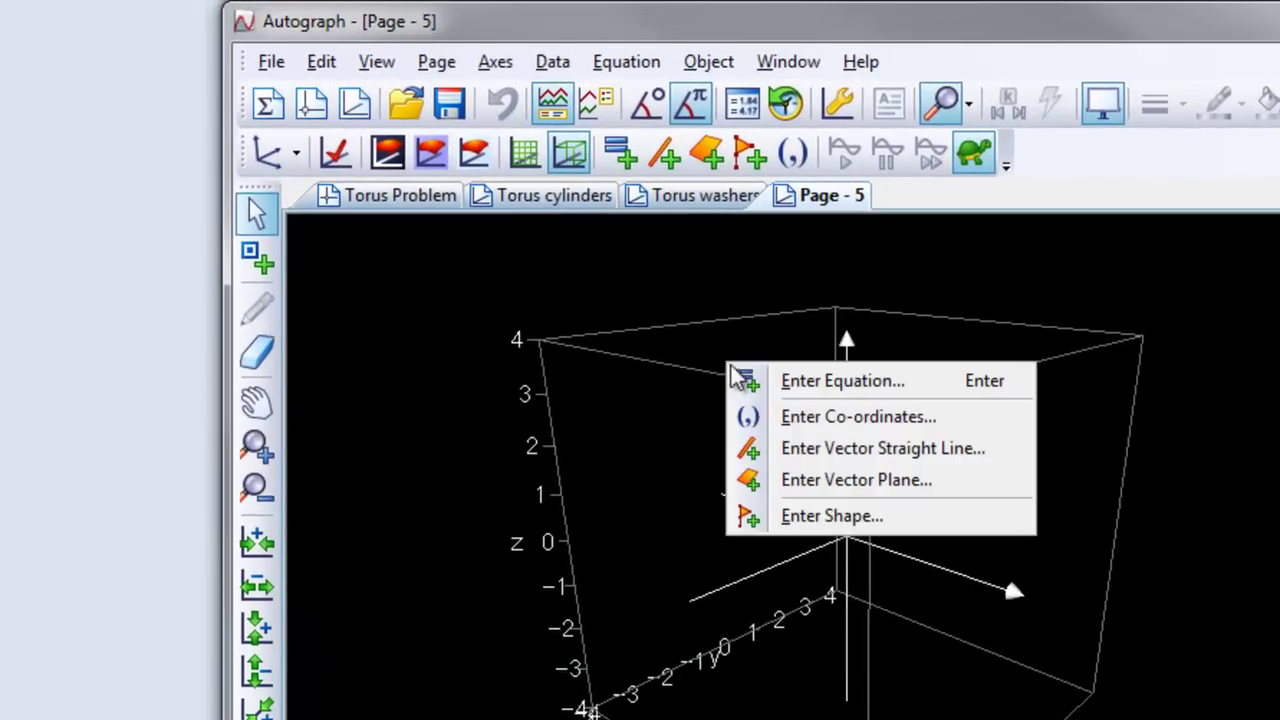
click(716, 364)
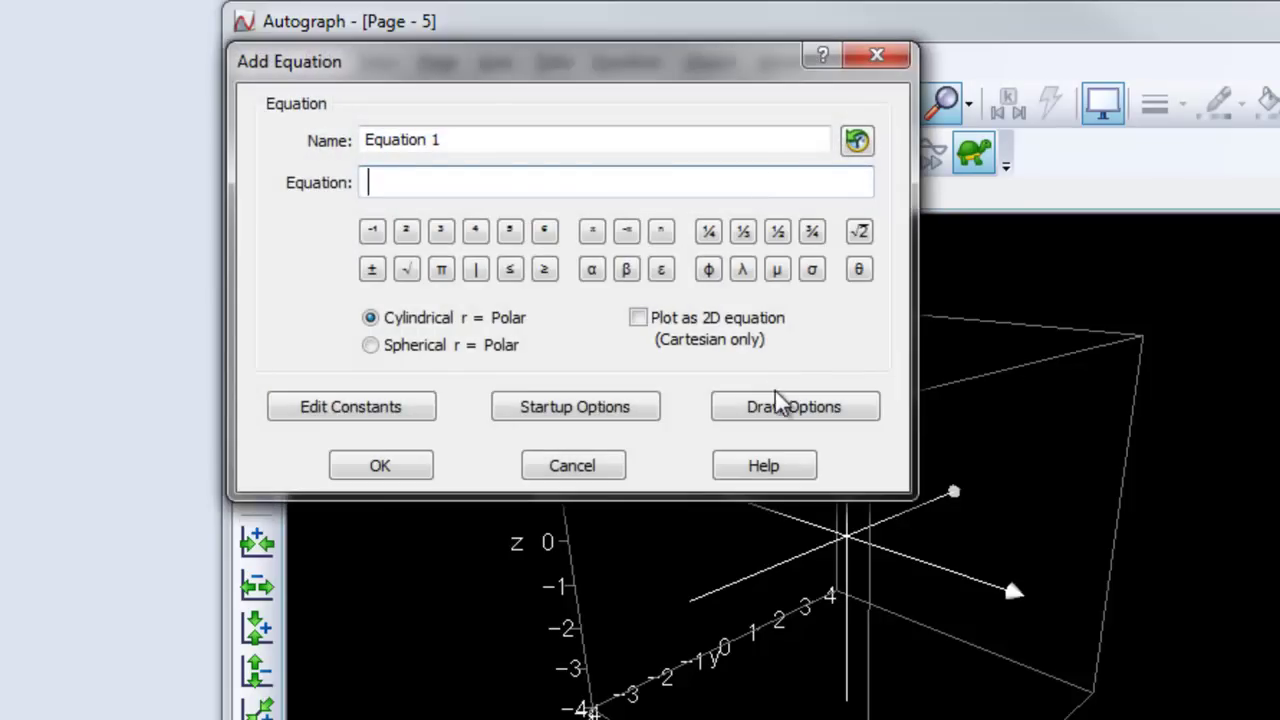
right_click(390, 183)
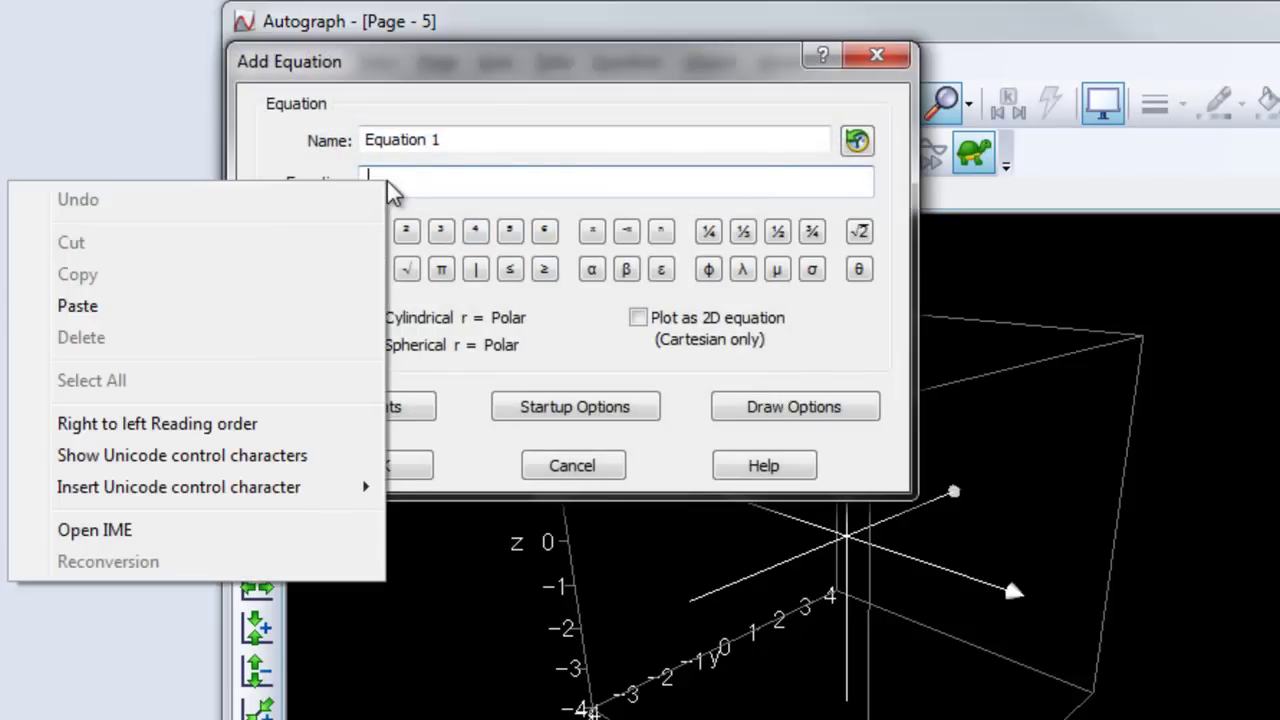
click(234, 307)
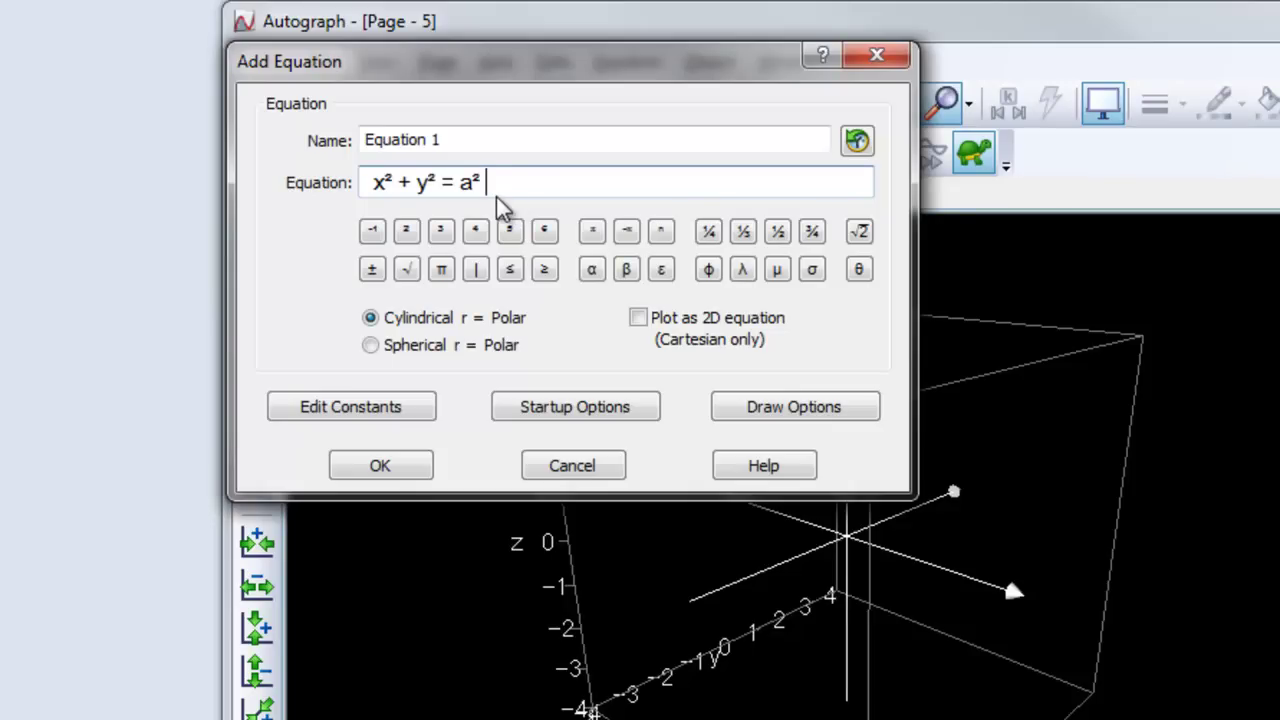
click(365, 410)
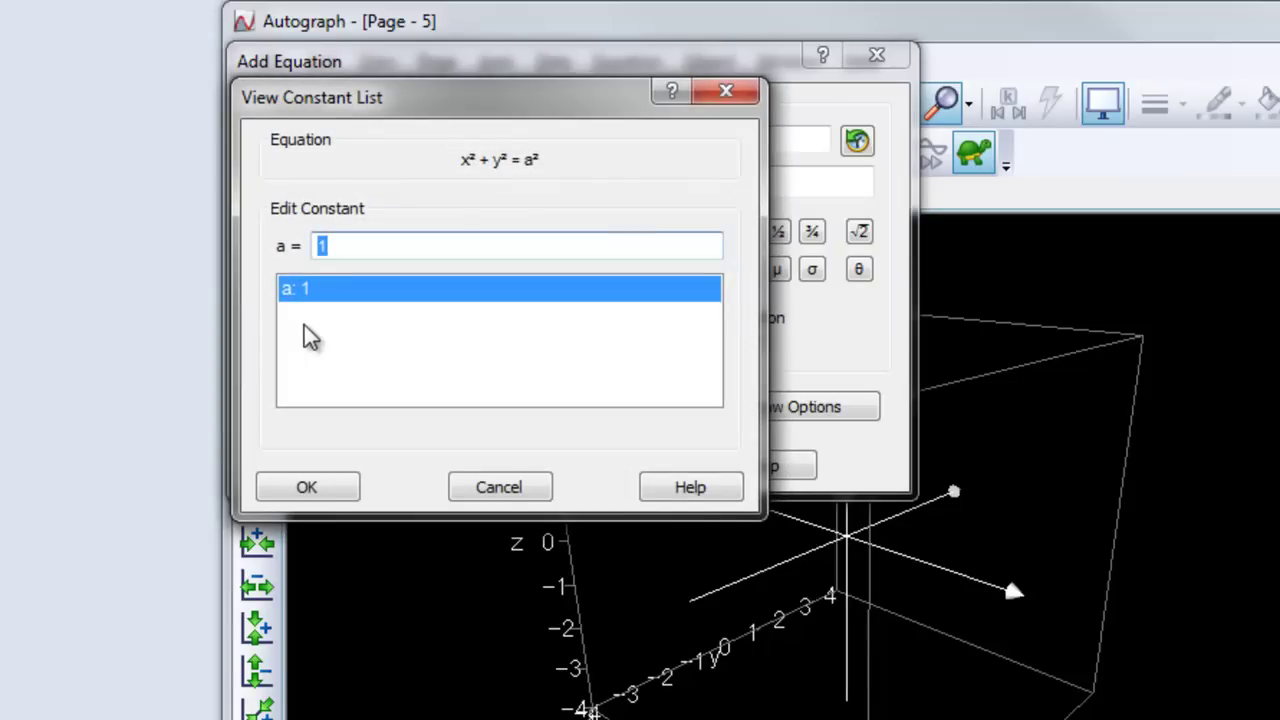
click(322, 492)
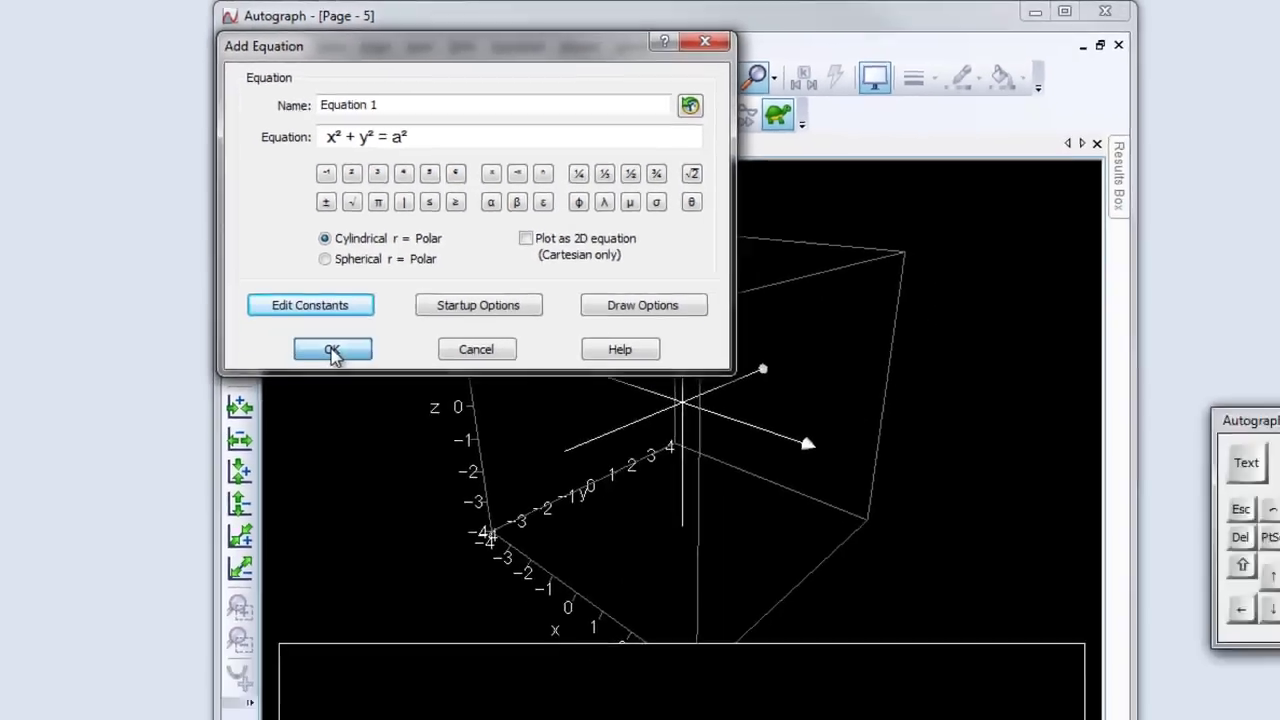
click(374, 451)
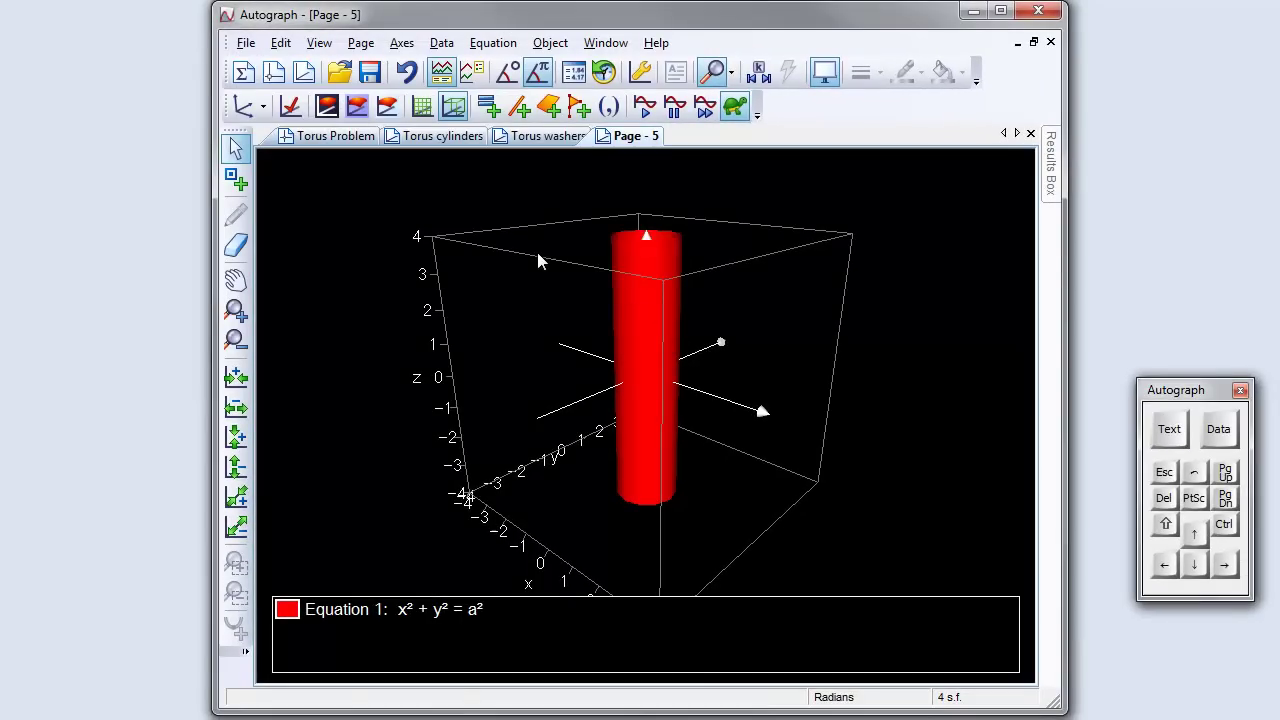
Switch the cylinder x² + y² = a² to 'Plot as 2D equation' and view the resulting circle from above.
drag(538, 262, 542, 265)
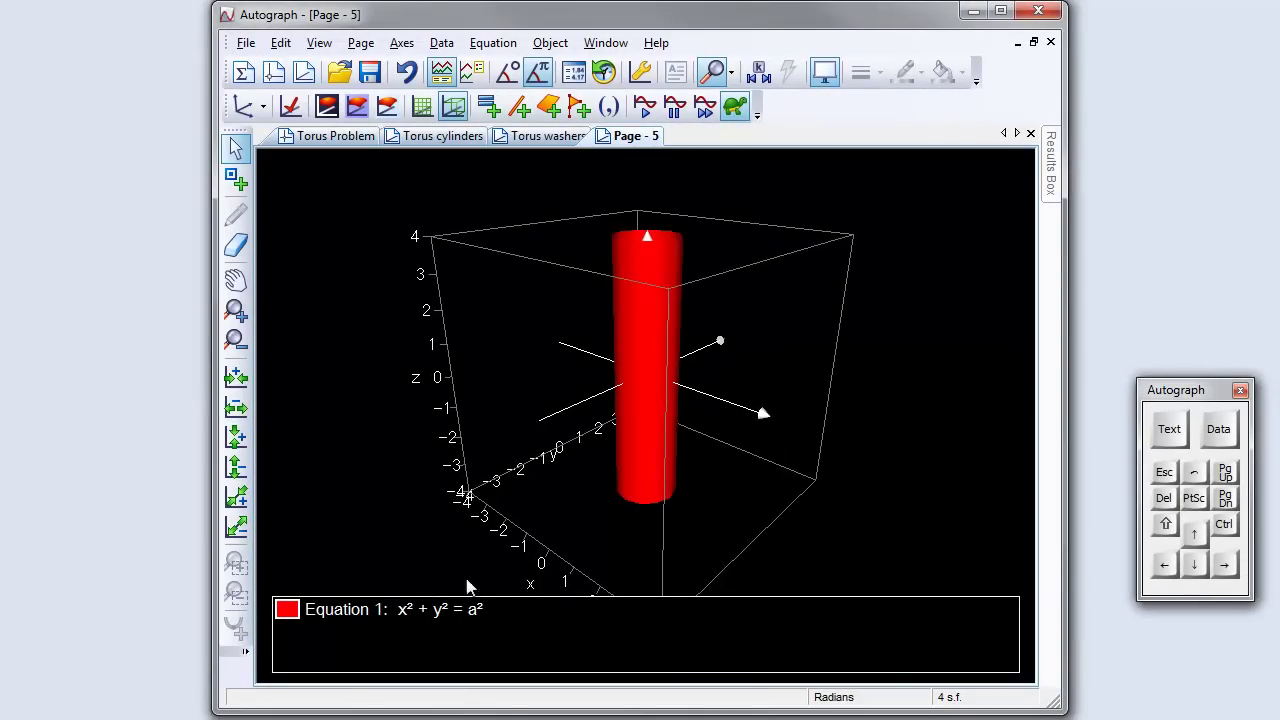
double_click(637, 305)
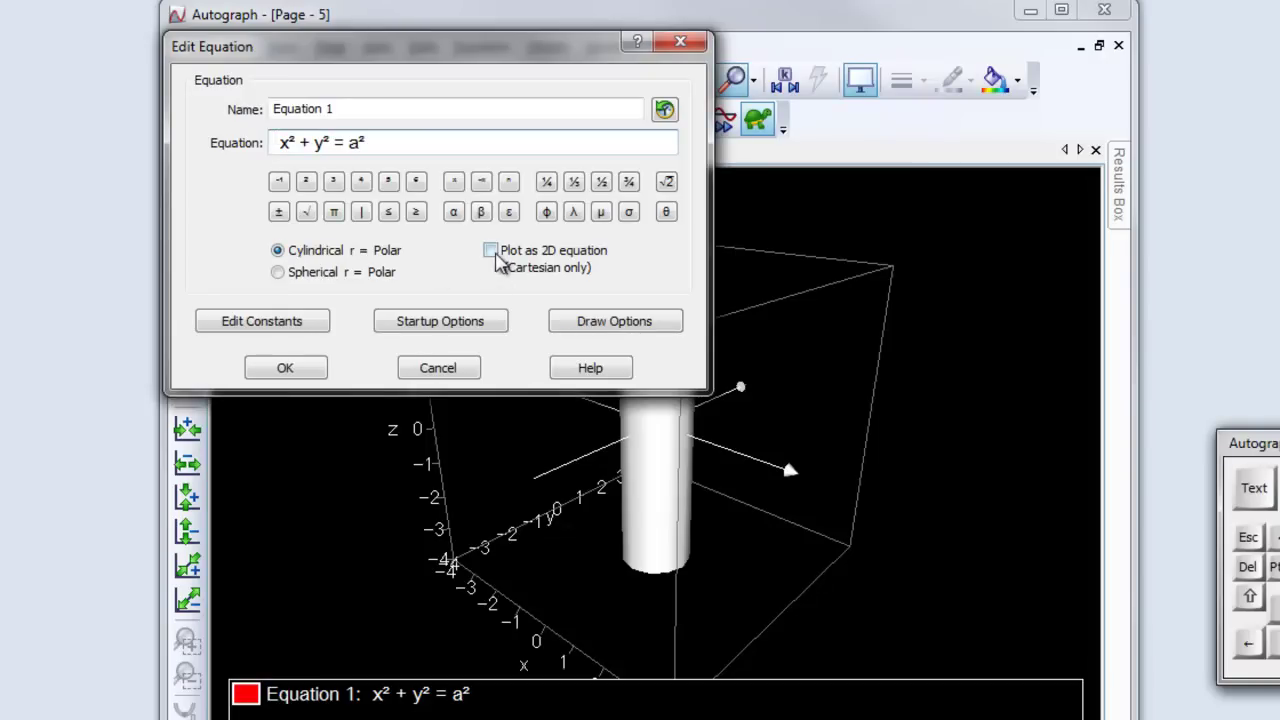
click(497, 256)
click(291, 369)
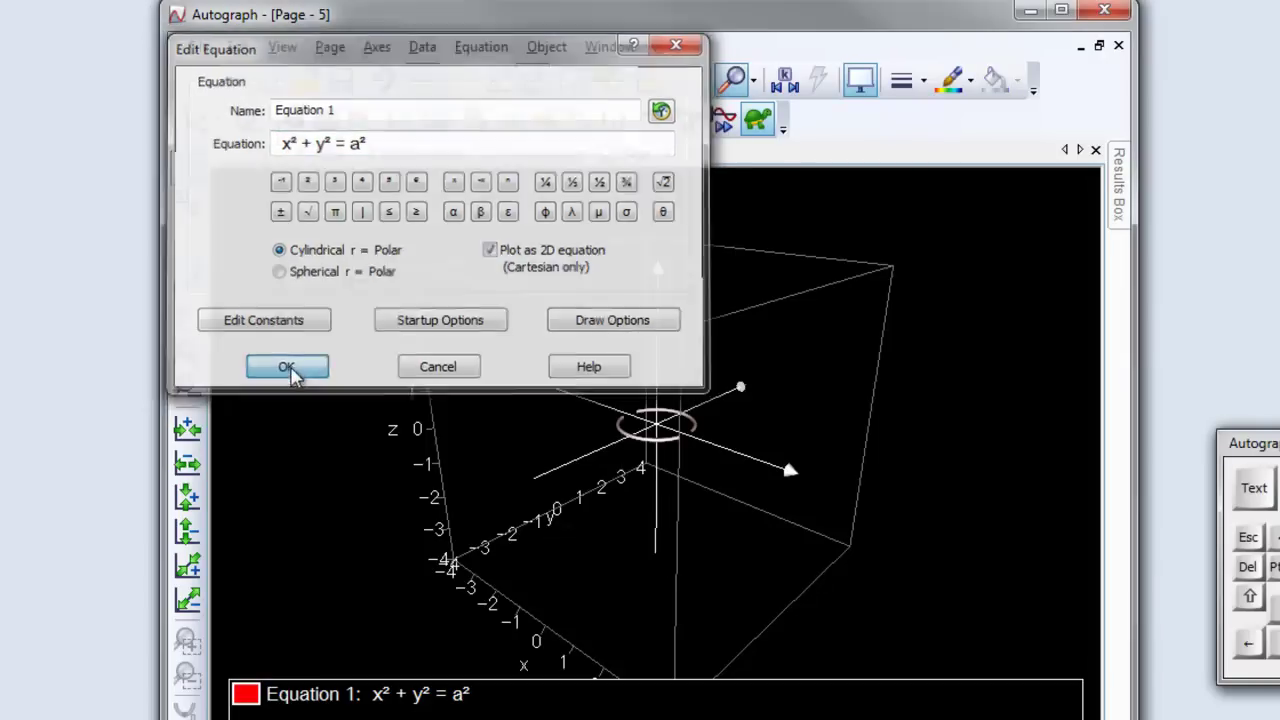
drag(539, 370, 783, 566)
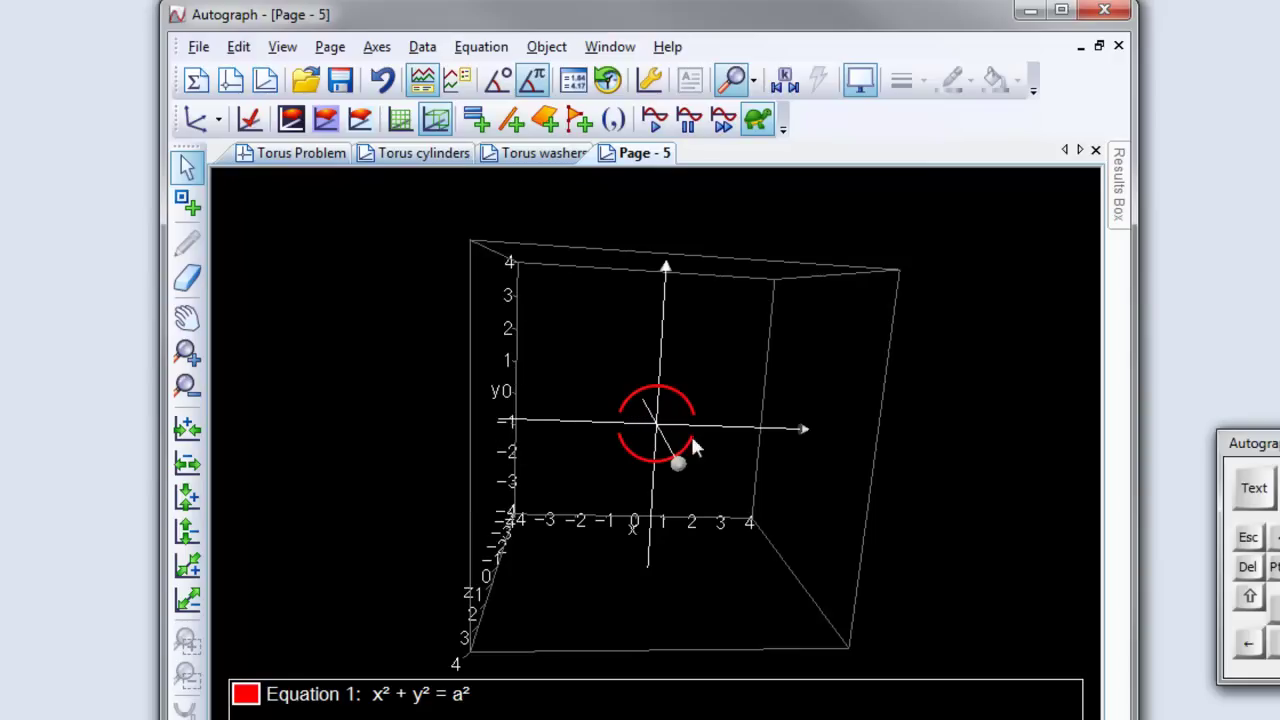
Set the circle's startup options to a manual x range -4 to 4 with x-step 0.001.
double_click(638, 397)
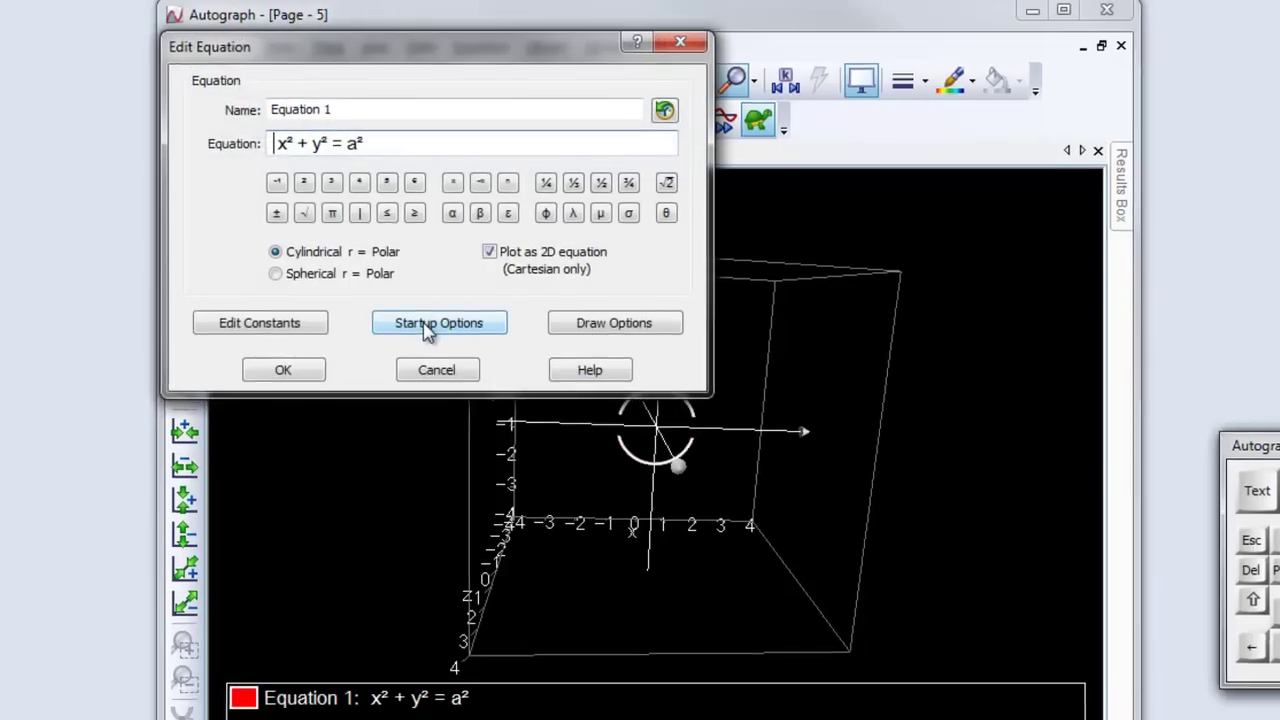
click(423, 322)
click(139, 263)
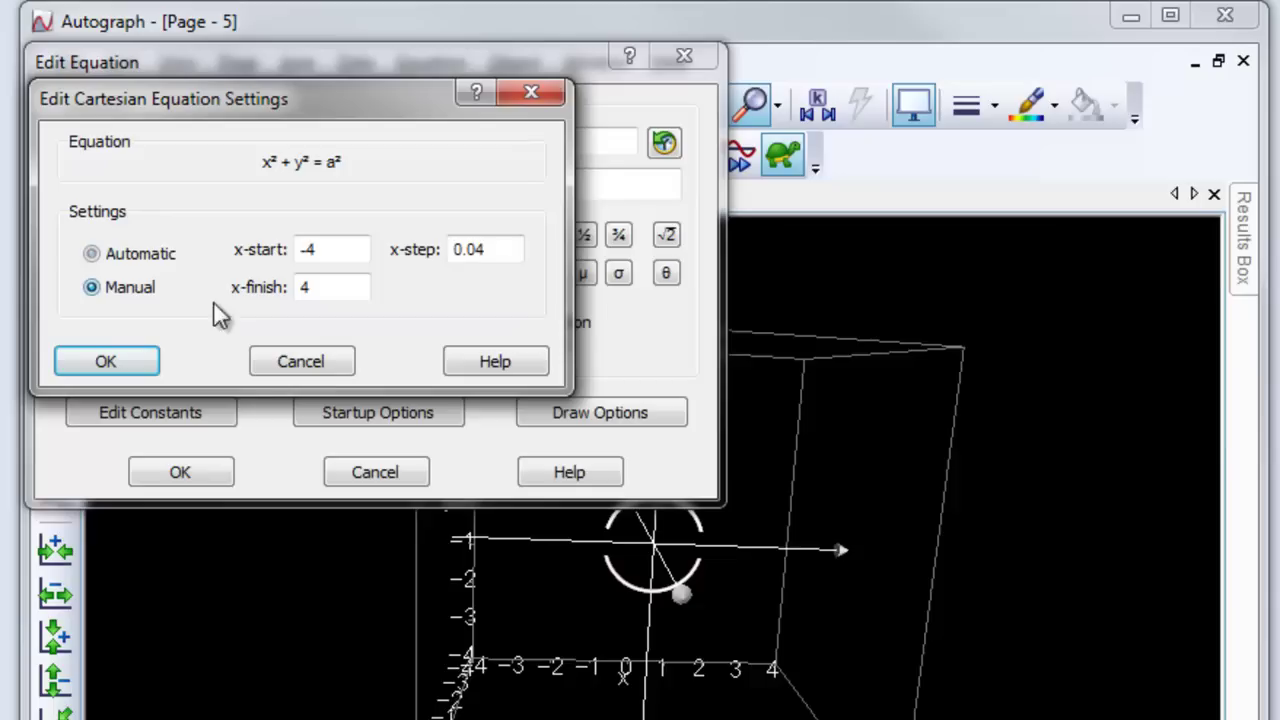
drag(513, 249, 447, 252)
text(0.001)
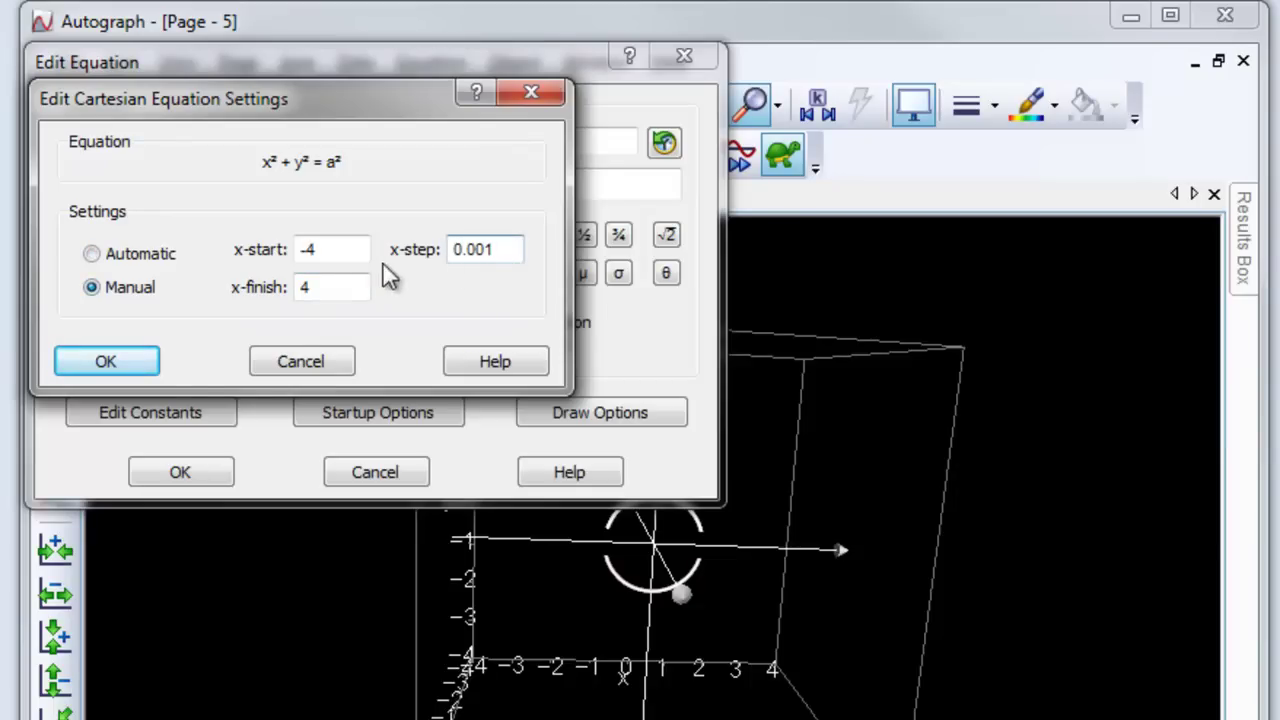
click(124, 362)
click(180, 472)
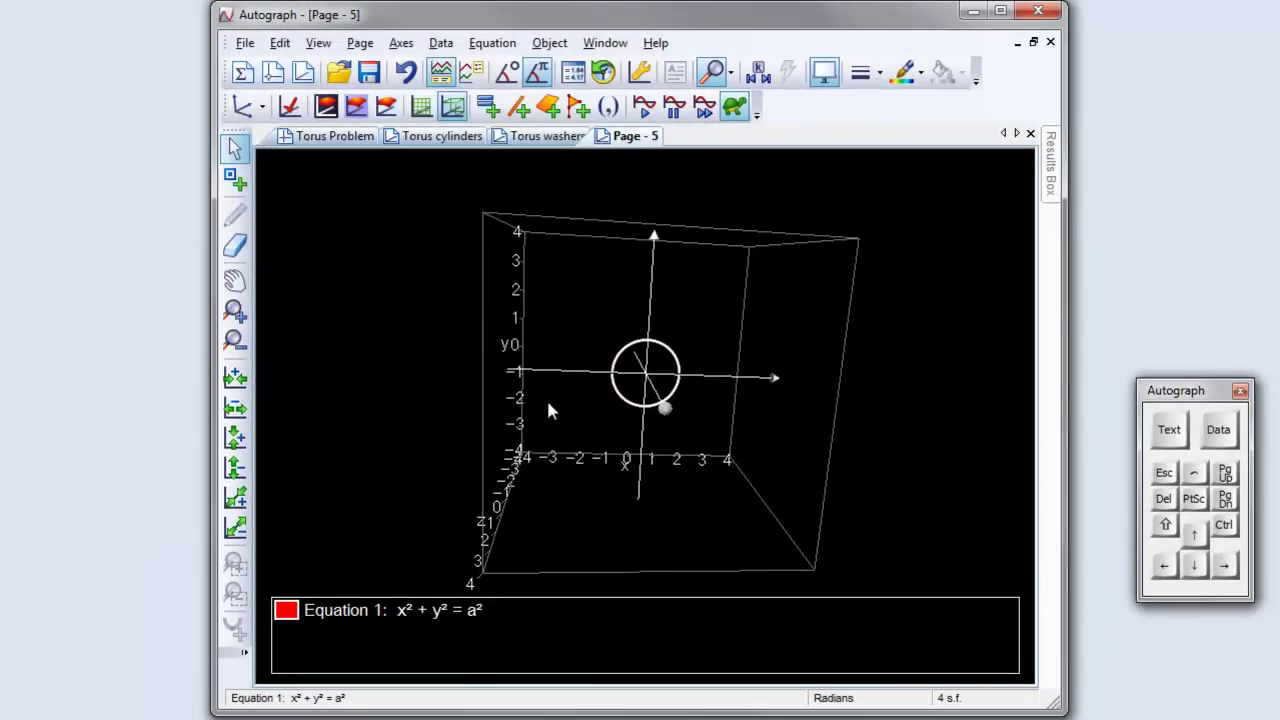
click(645, 448)
drag(698, 463, 713, 456)
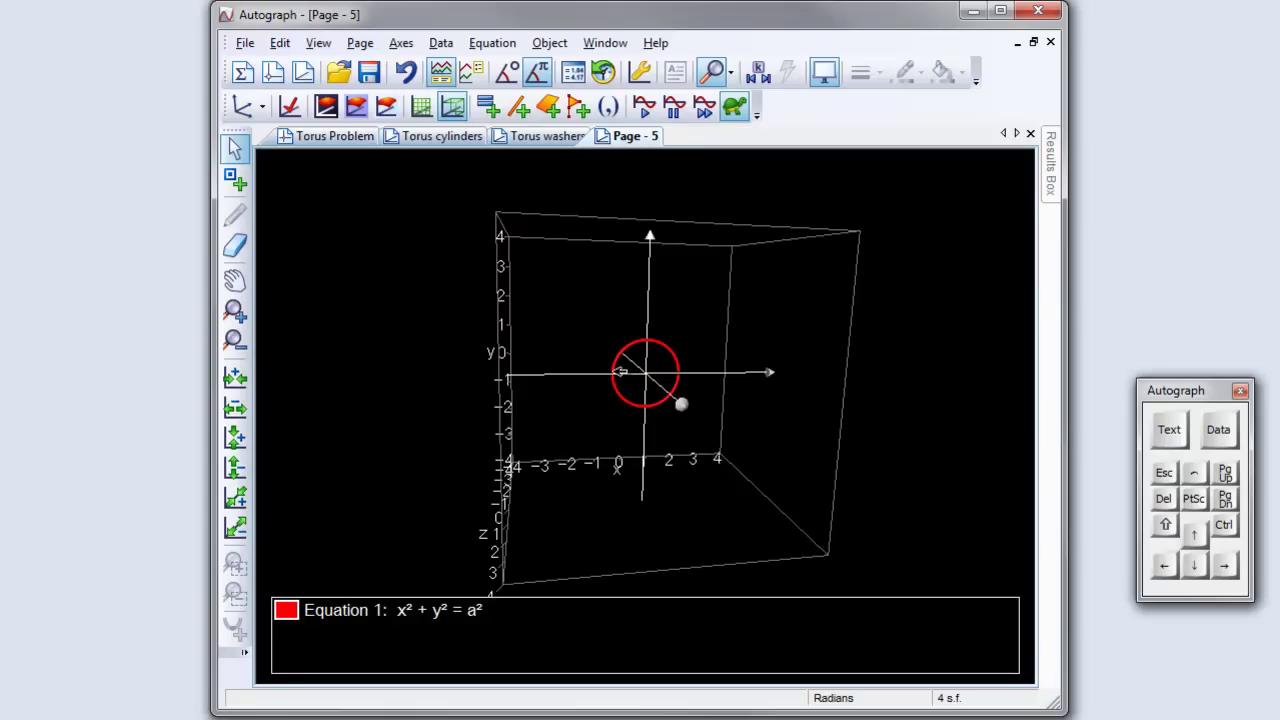
Zoom in and add two points on the circle, one upper-left and one lower-right.
click(1225, 526)
drag(784, 253, 795, 428)
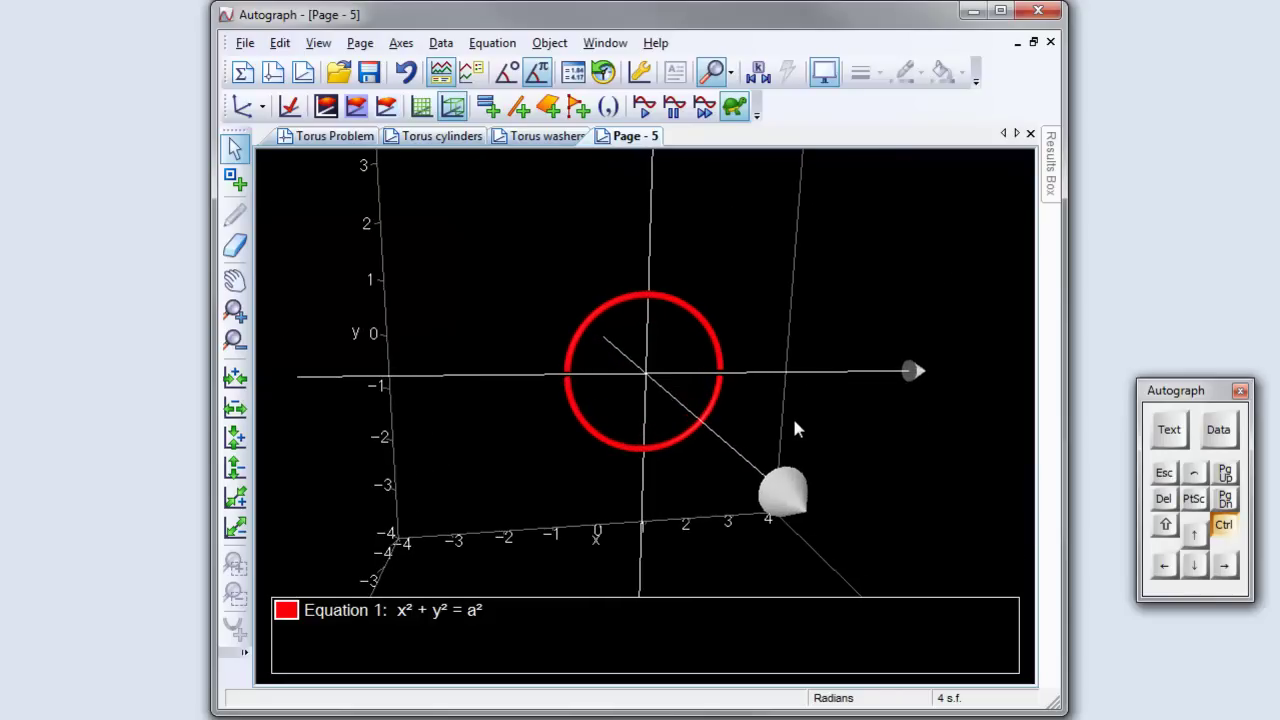
click(236, 180)
click(586, 329)
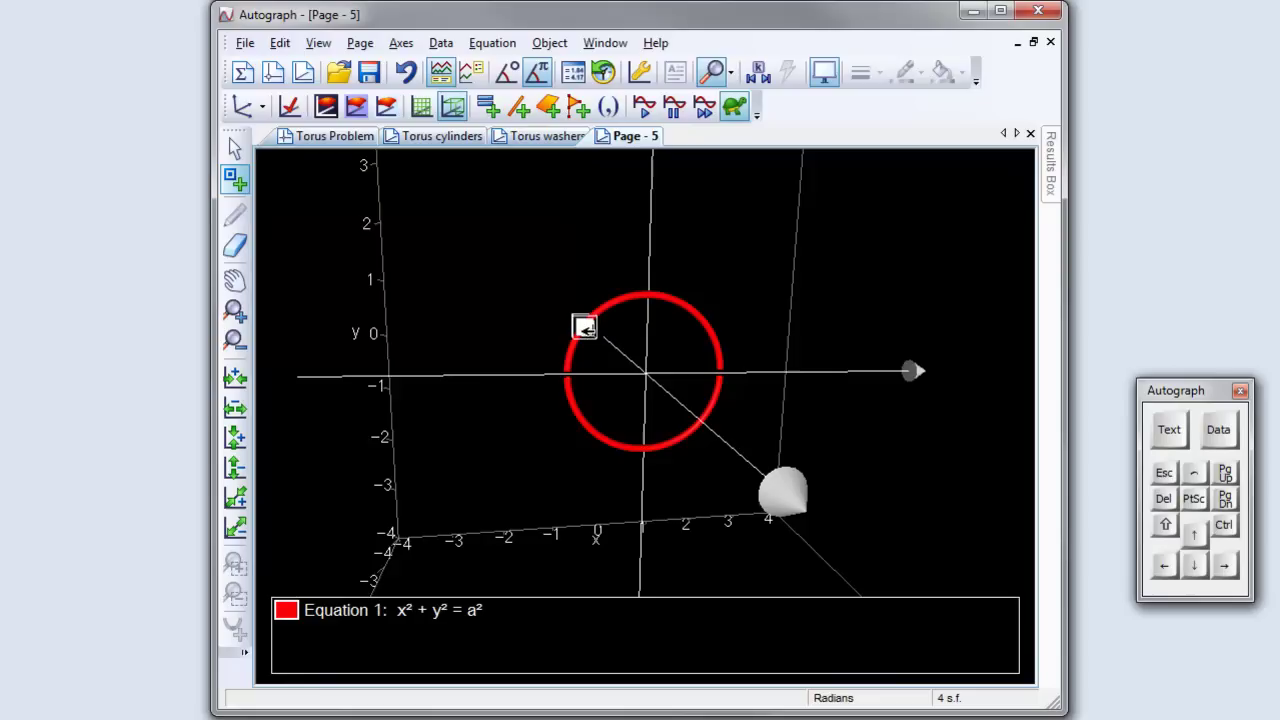
click(699, 427)
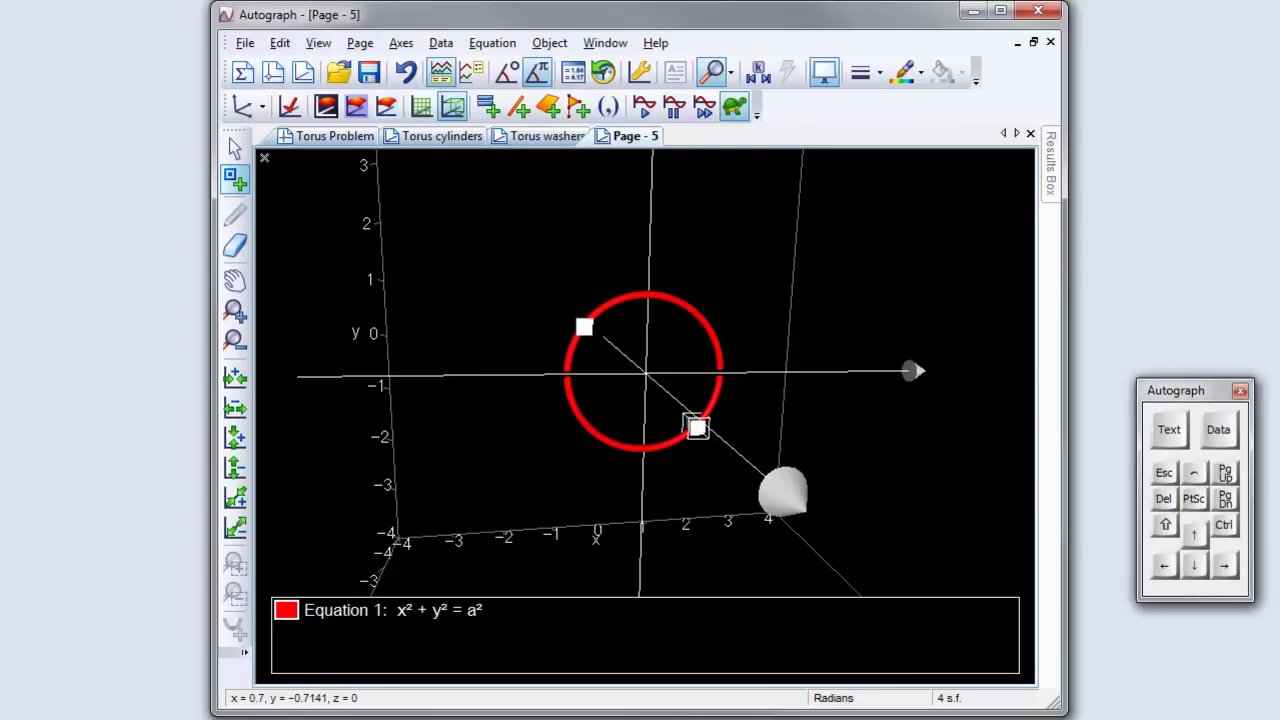
click(236, 148)
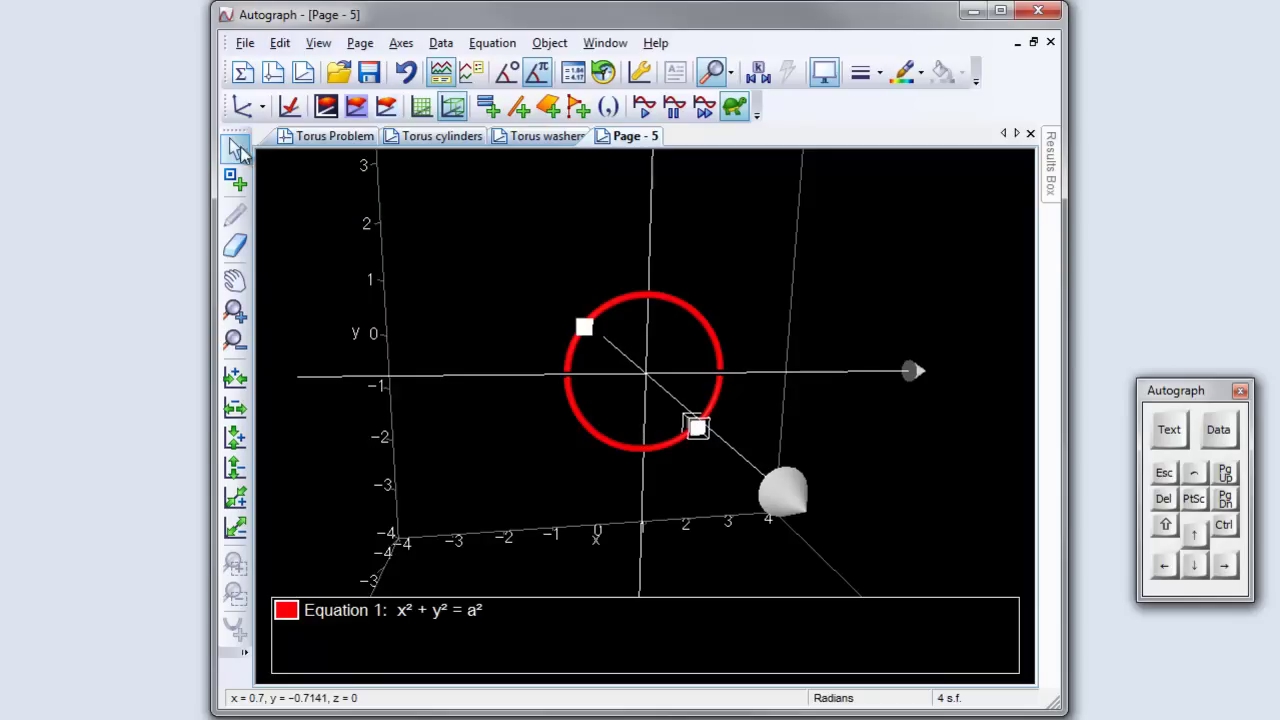
Set the first point's x to -1 and the second point's x to a.
double_click(584, 327)
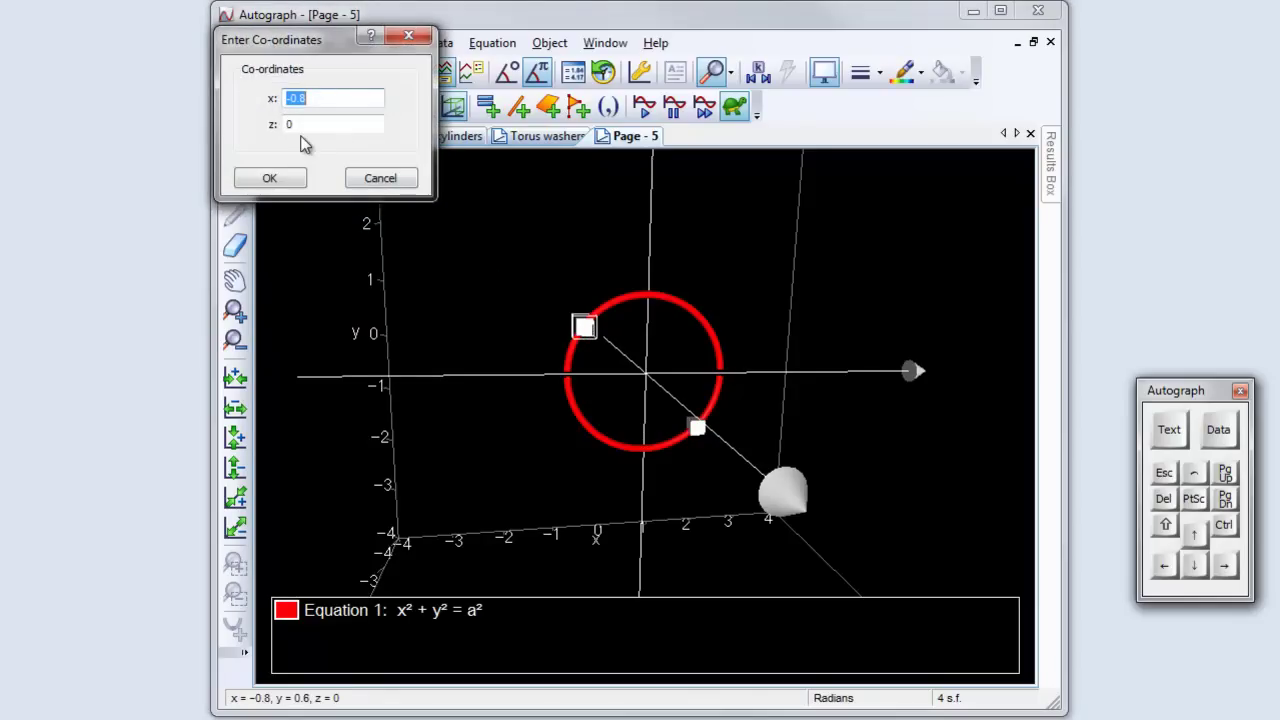
text(-)
text(1)
click(269, 177)
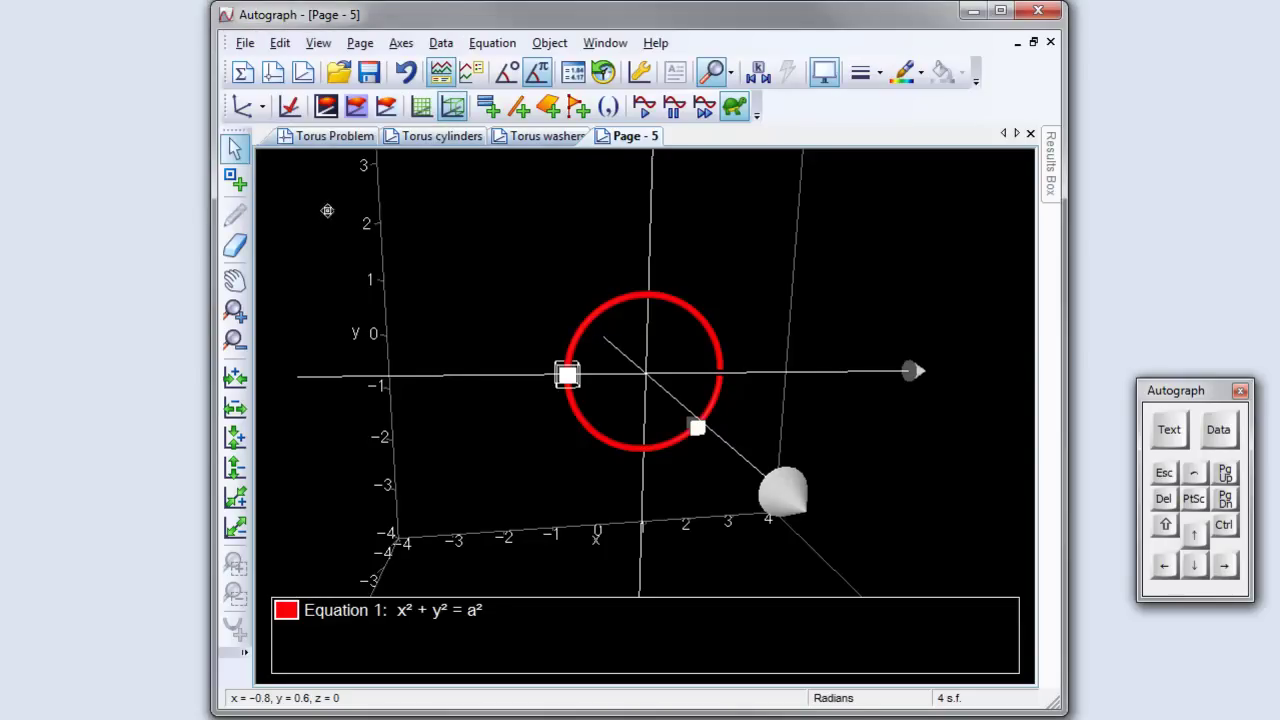
click(694, 424)
double_click(694, 424)
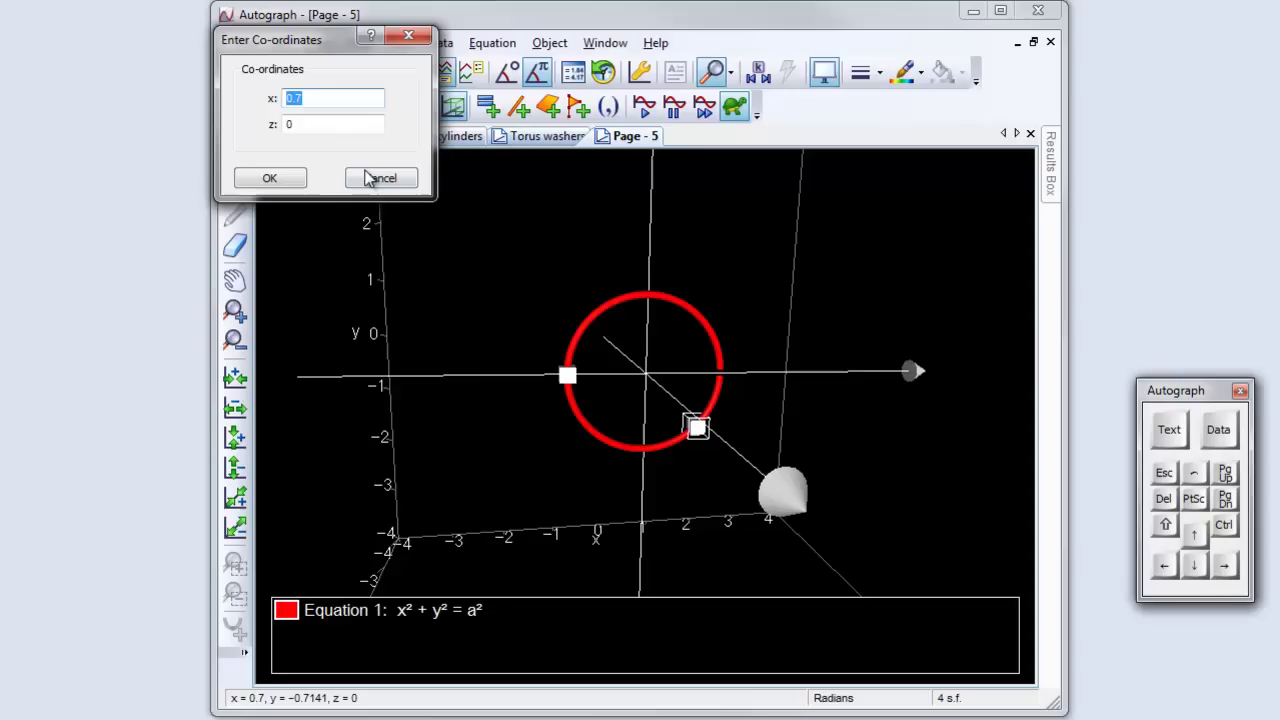
text(a)
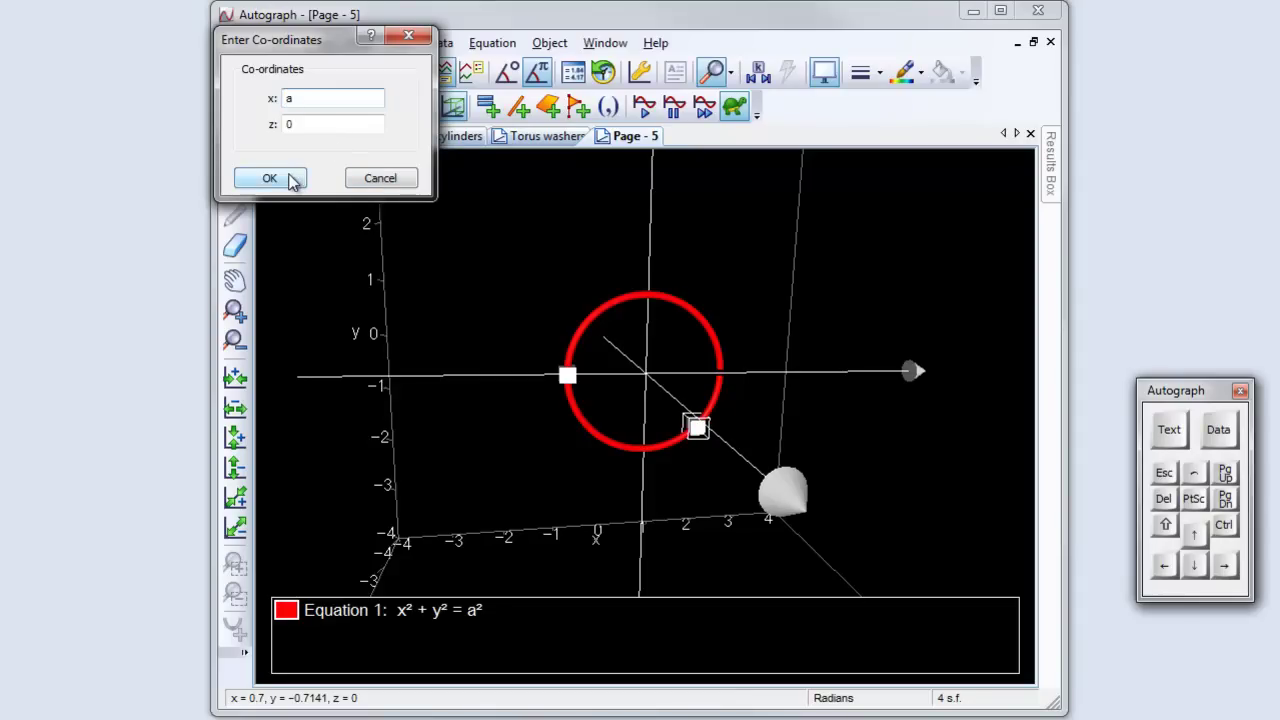
click(289, 177)
click(500, 257)
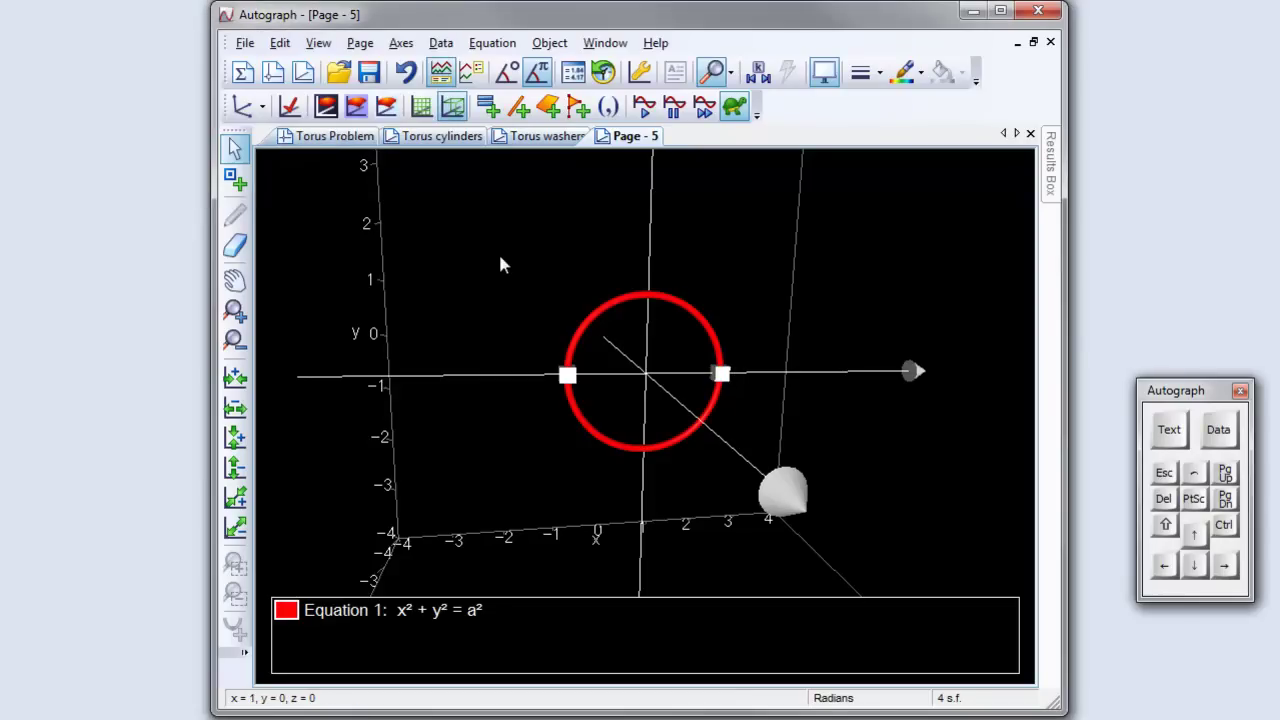
Find the area between the two points using Simpson's Rule, giving 3.1.
click(568, 372)
shift+click(722, 374)
right_click(728, 172)
click(740, 565)
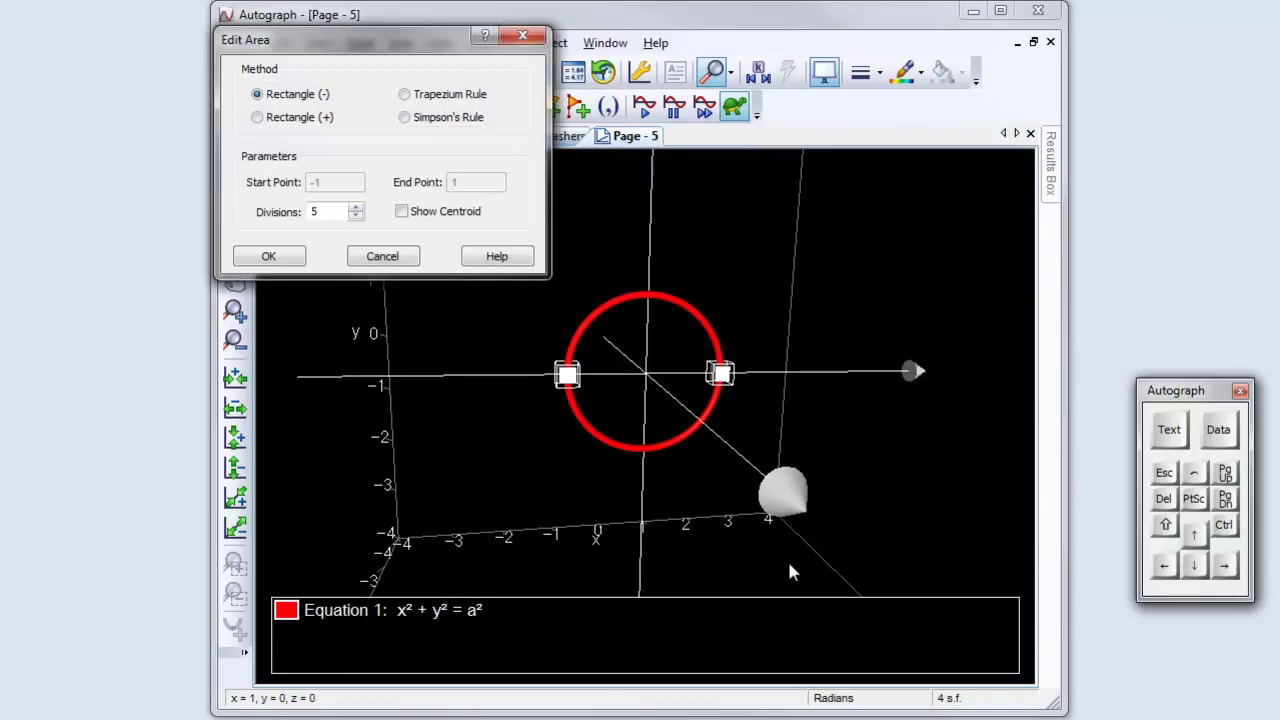
click(405, 118)
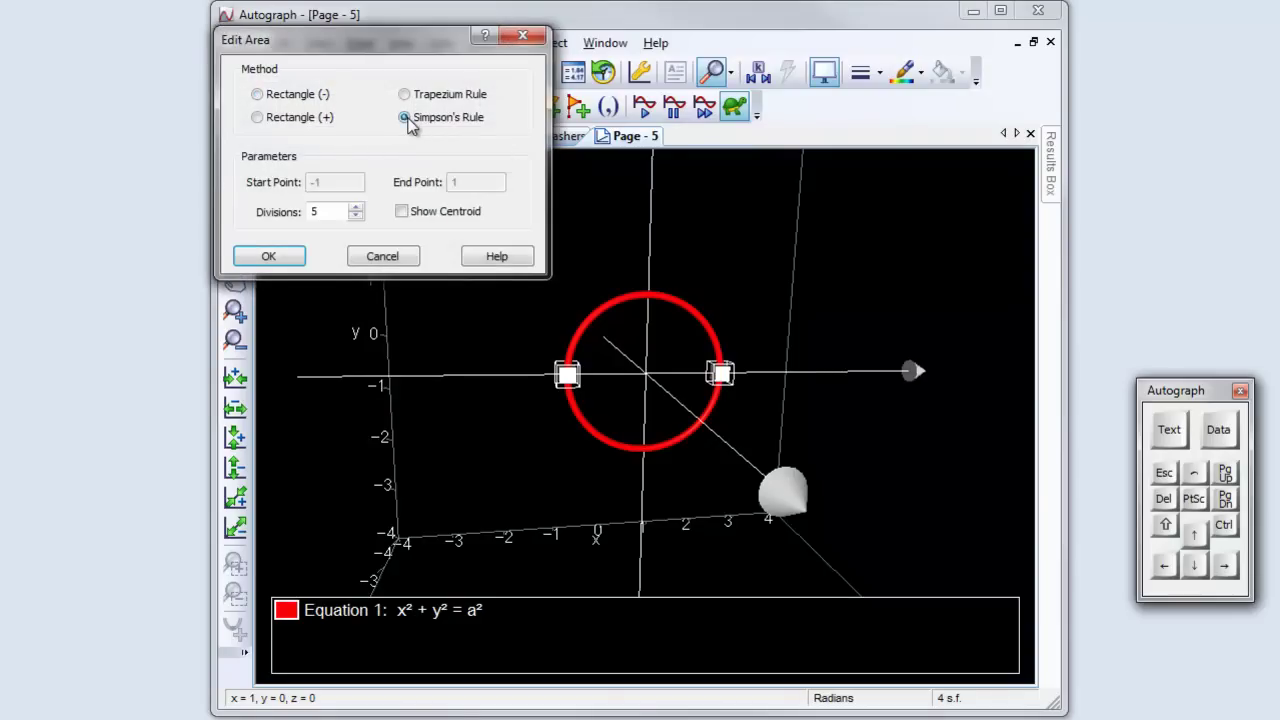
click(270, 257)
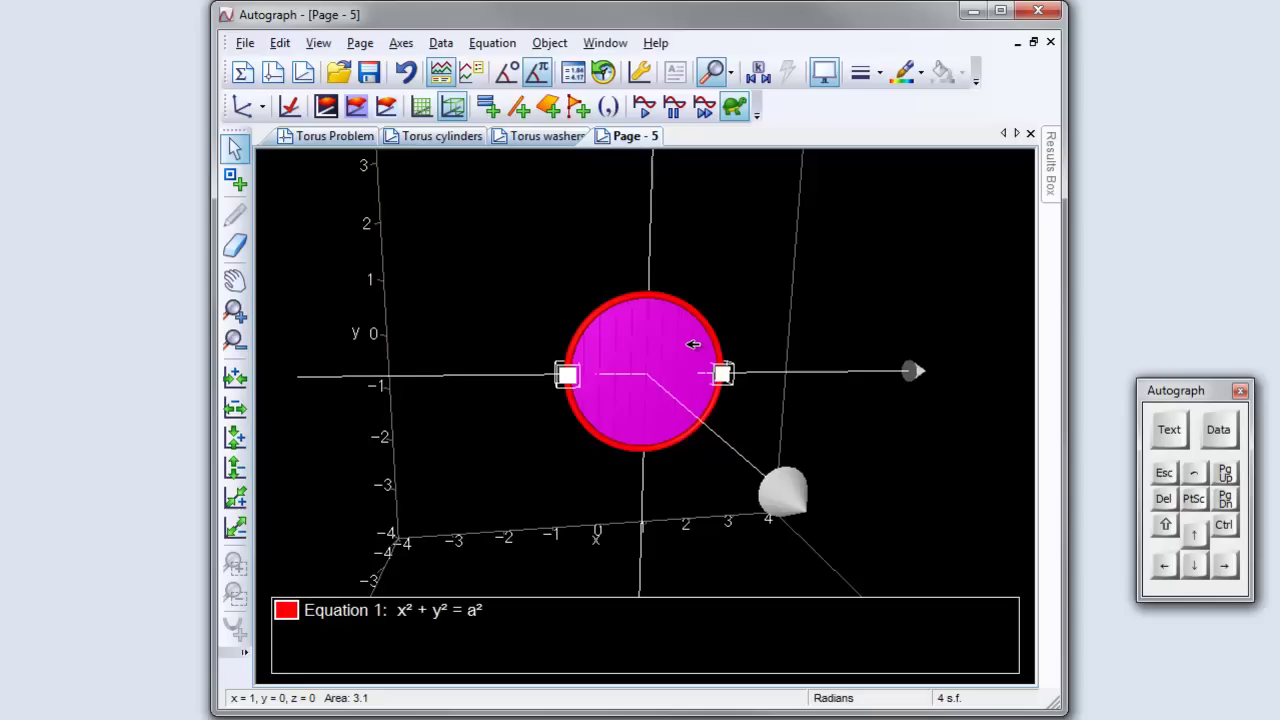
Enter the equation x = 2a and set it to plot as a 2D line.
right_click(721, 193)
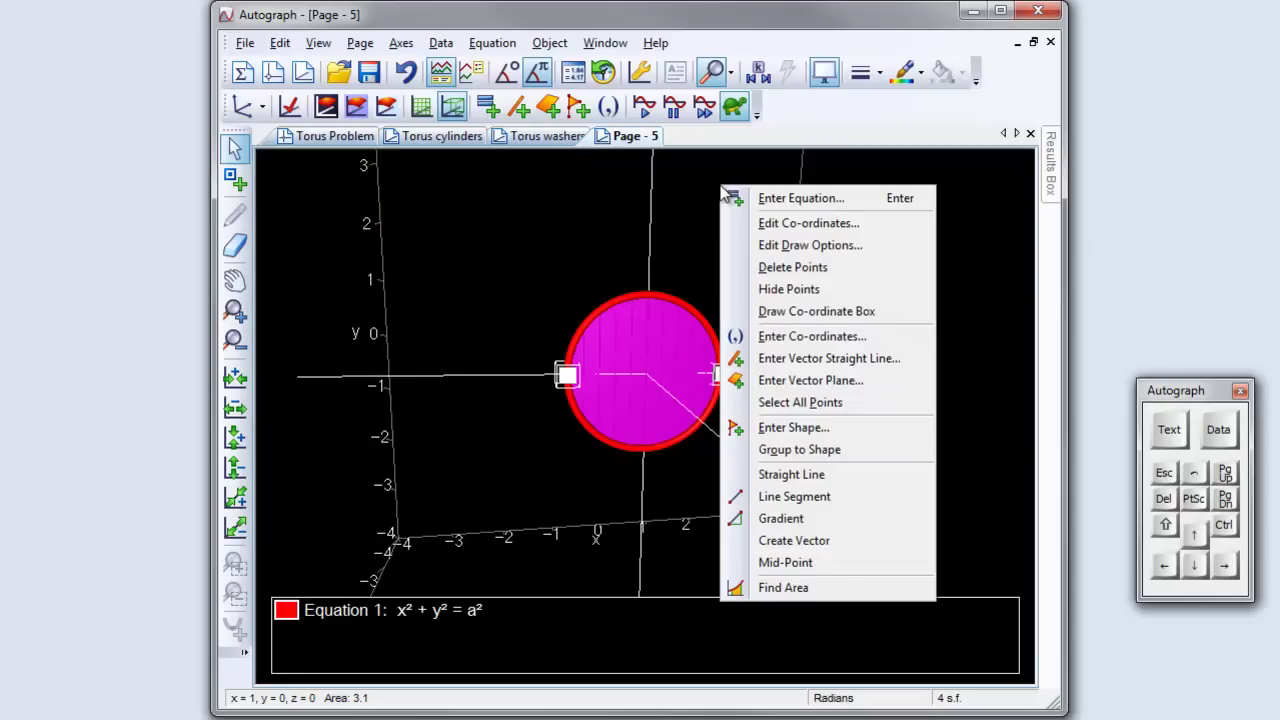
click(760, 204)
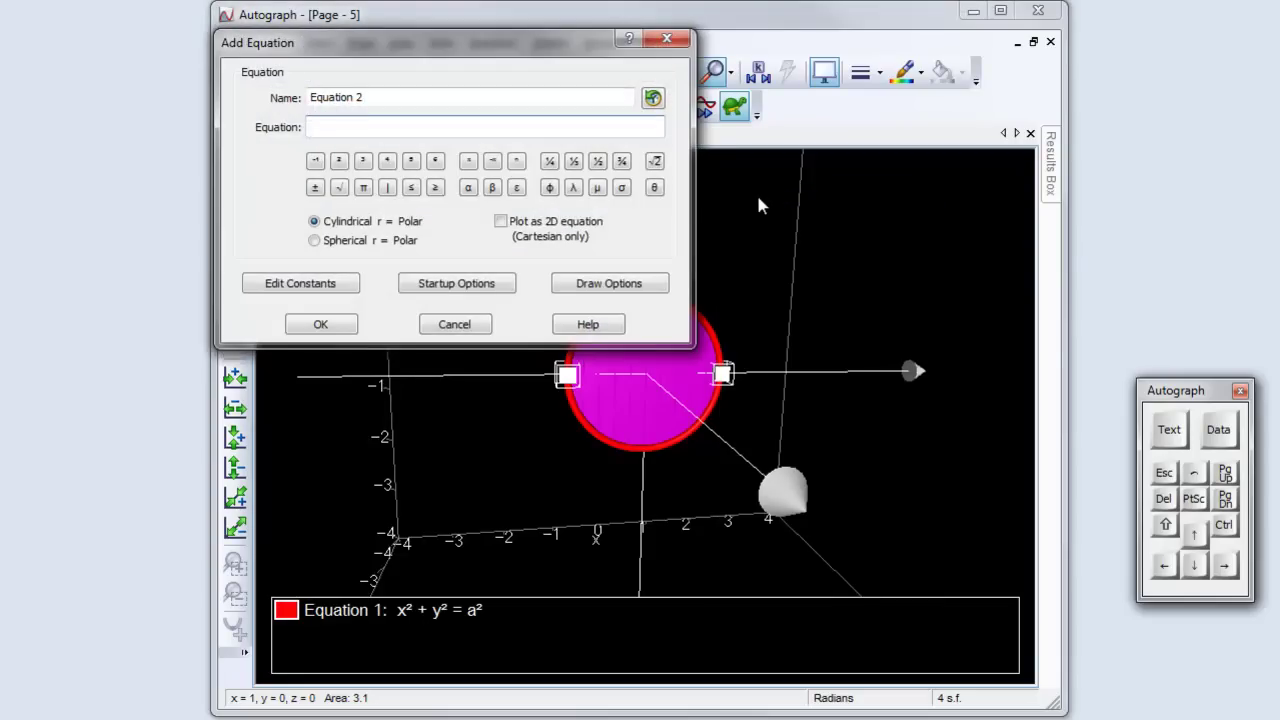
text(x = 2a)
click(316, 324)
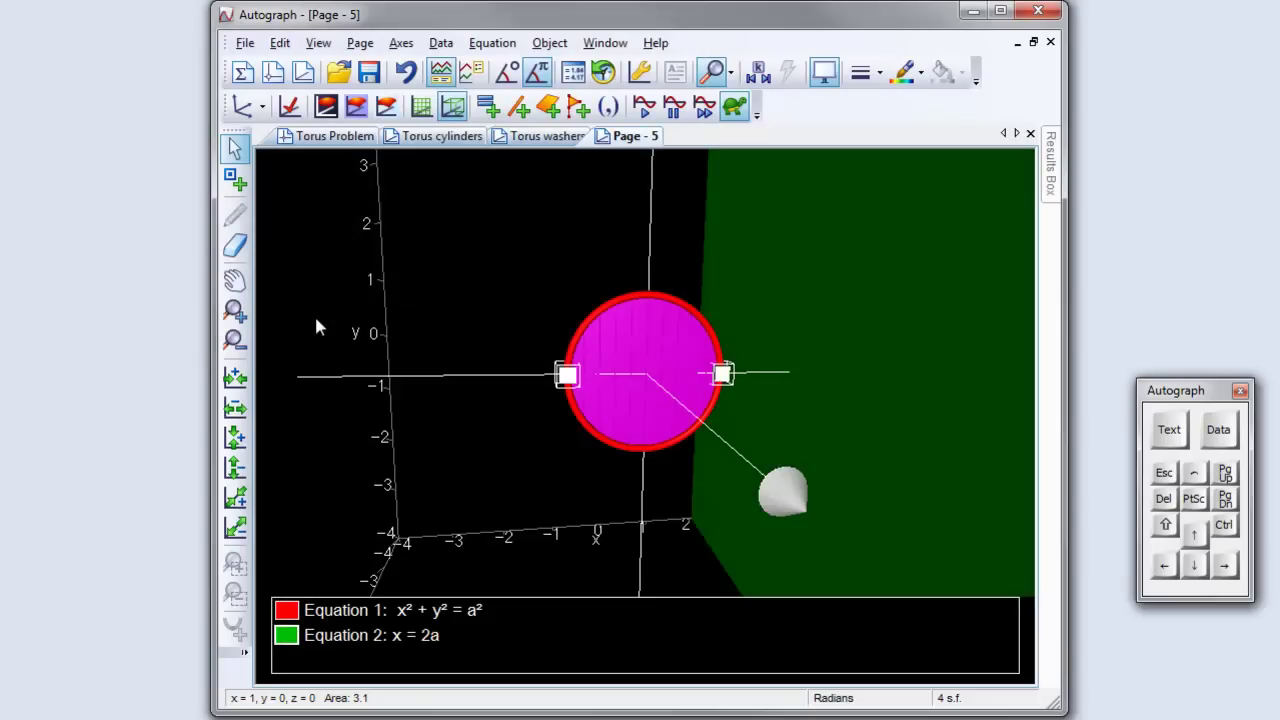
double_click(811, 301)
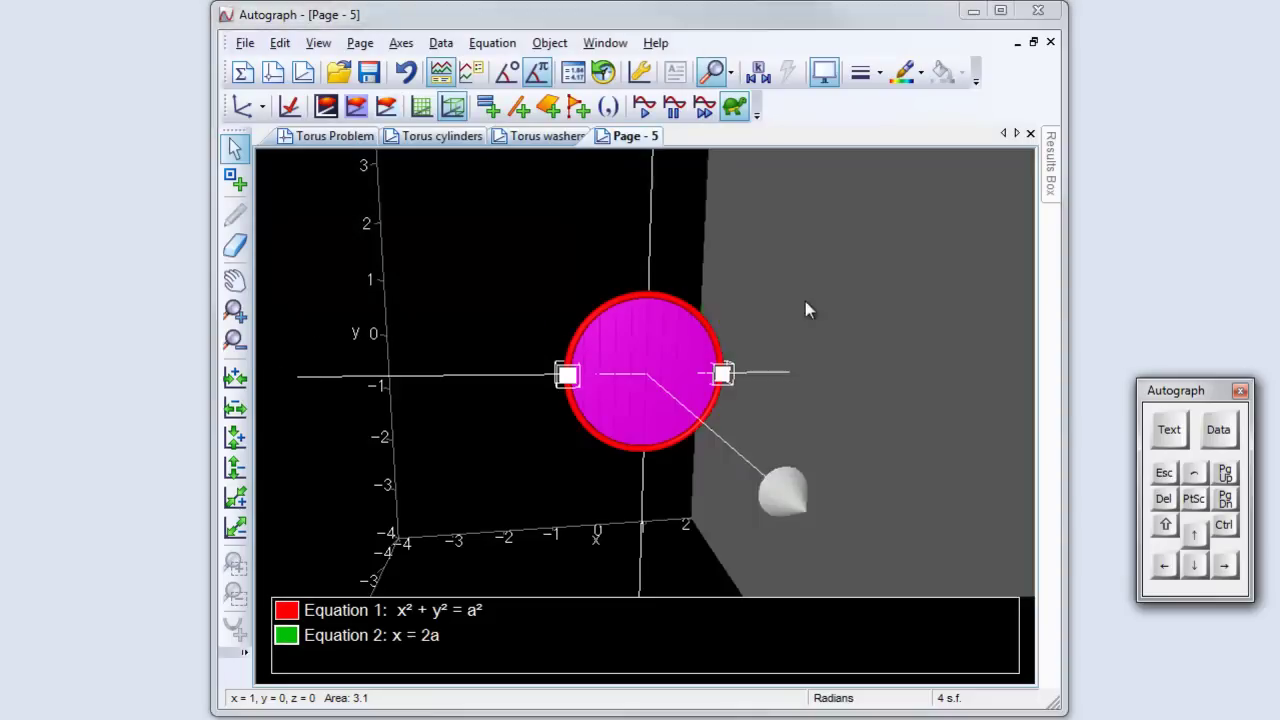
click(500, 221)
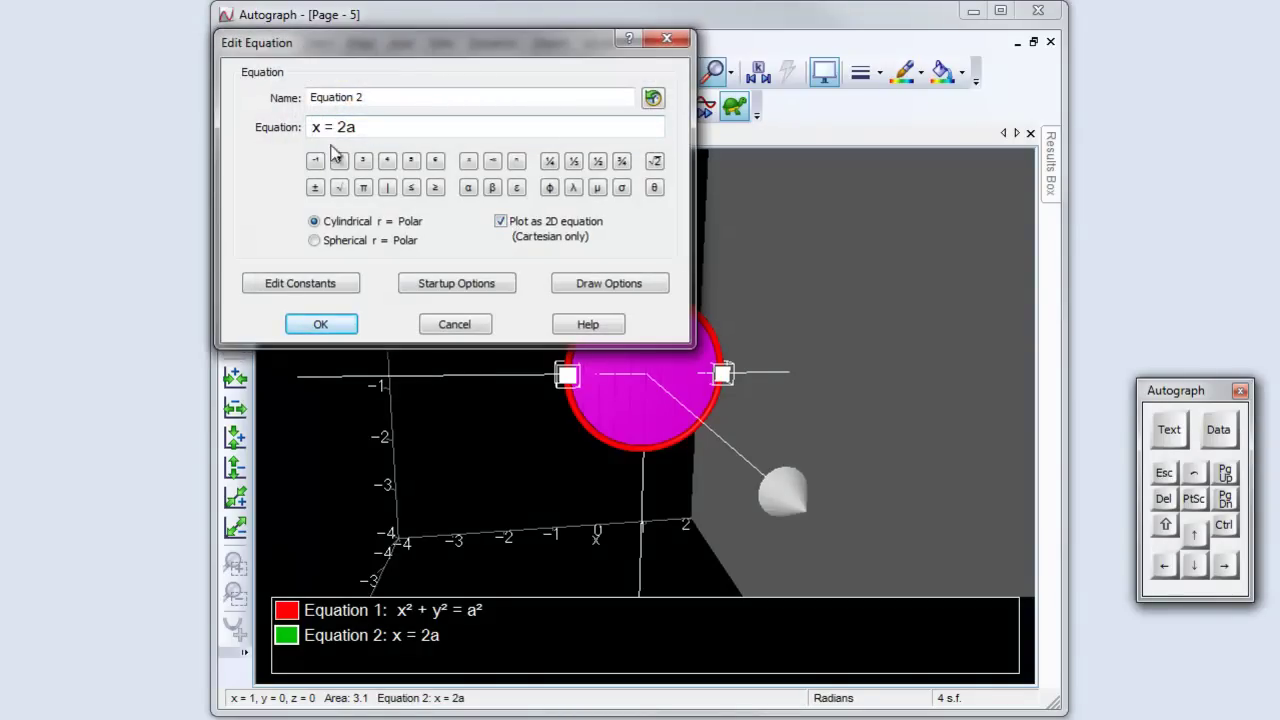
key(Return)
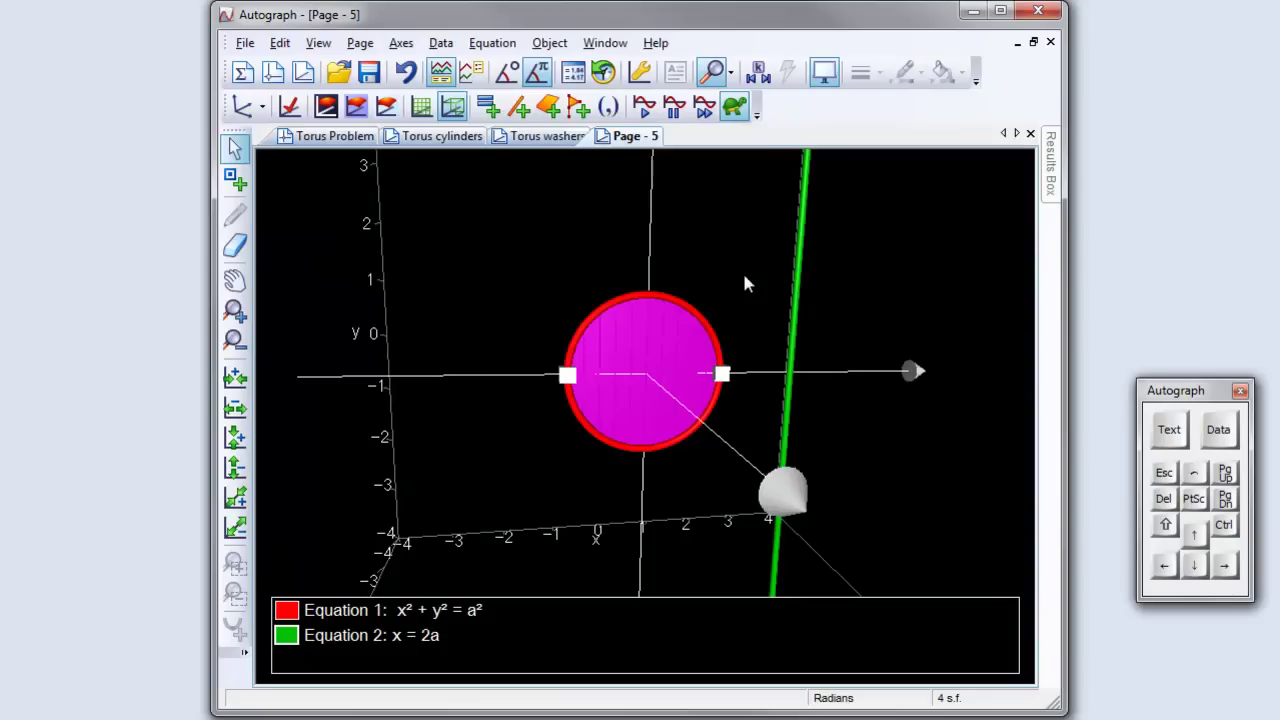
click(652, 344)
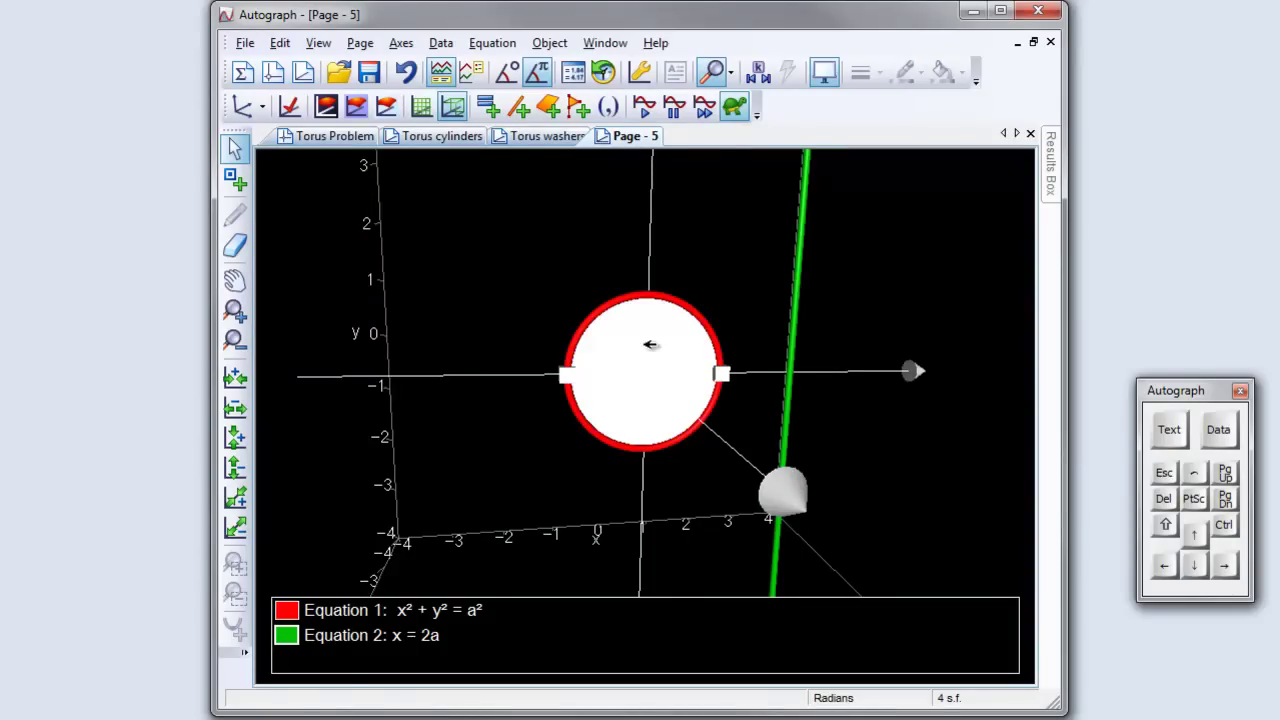
Find the volume of revolution of the shaded area about x = 2a, then view the torus at an angle.
shift+click(800, 323)
right_click(707, 198)
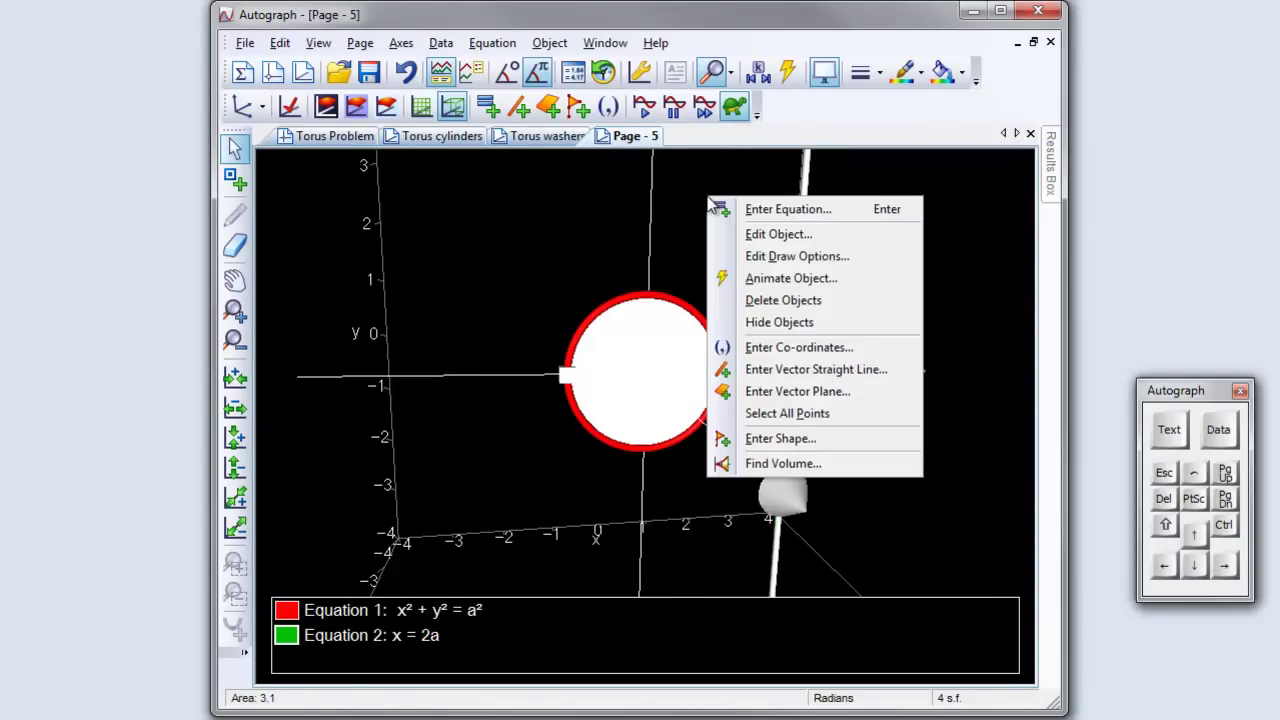
click(767, 464)
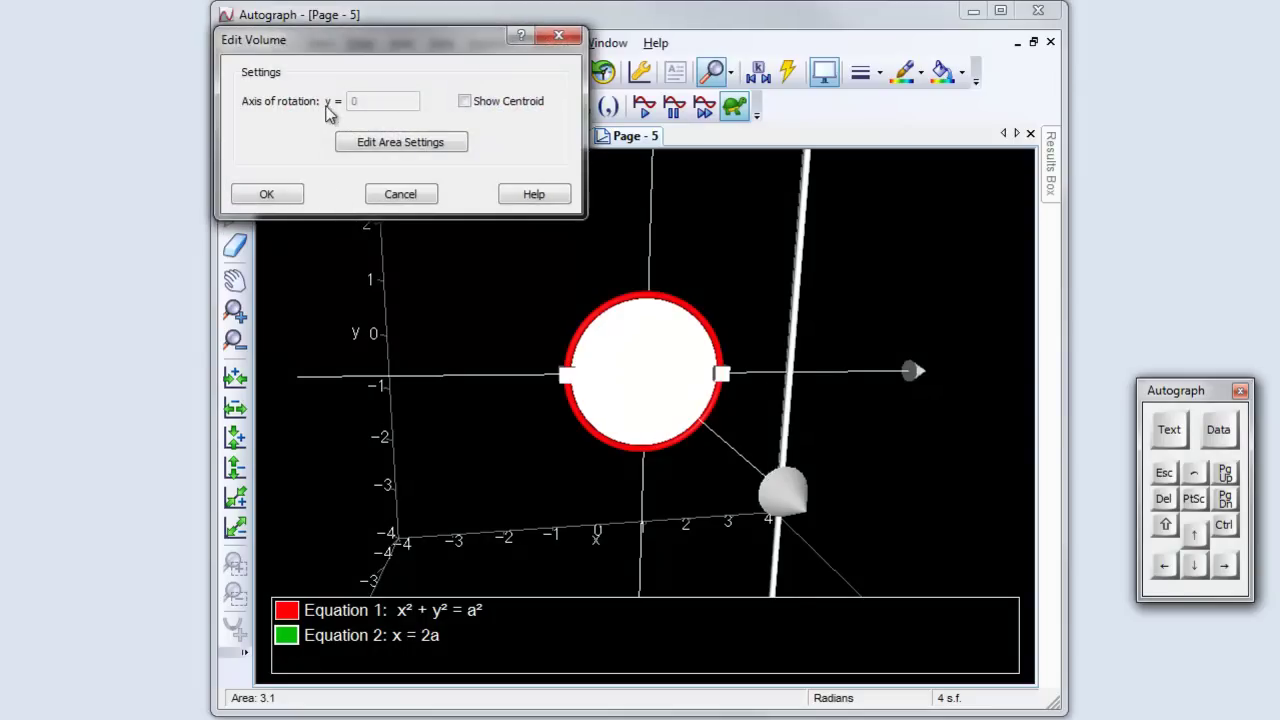
click(266, 194)
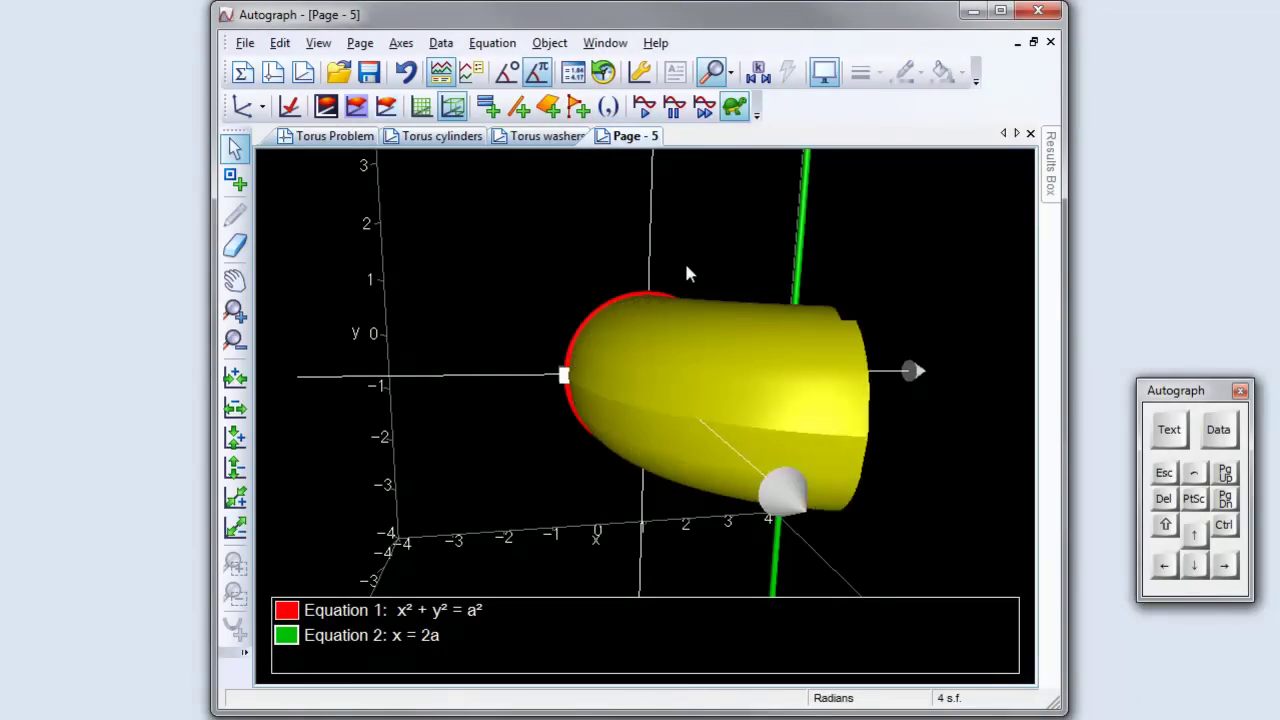
drag(684, 260, 764, 346)
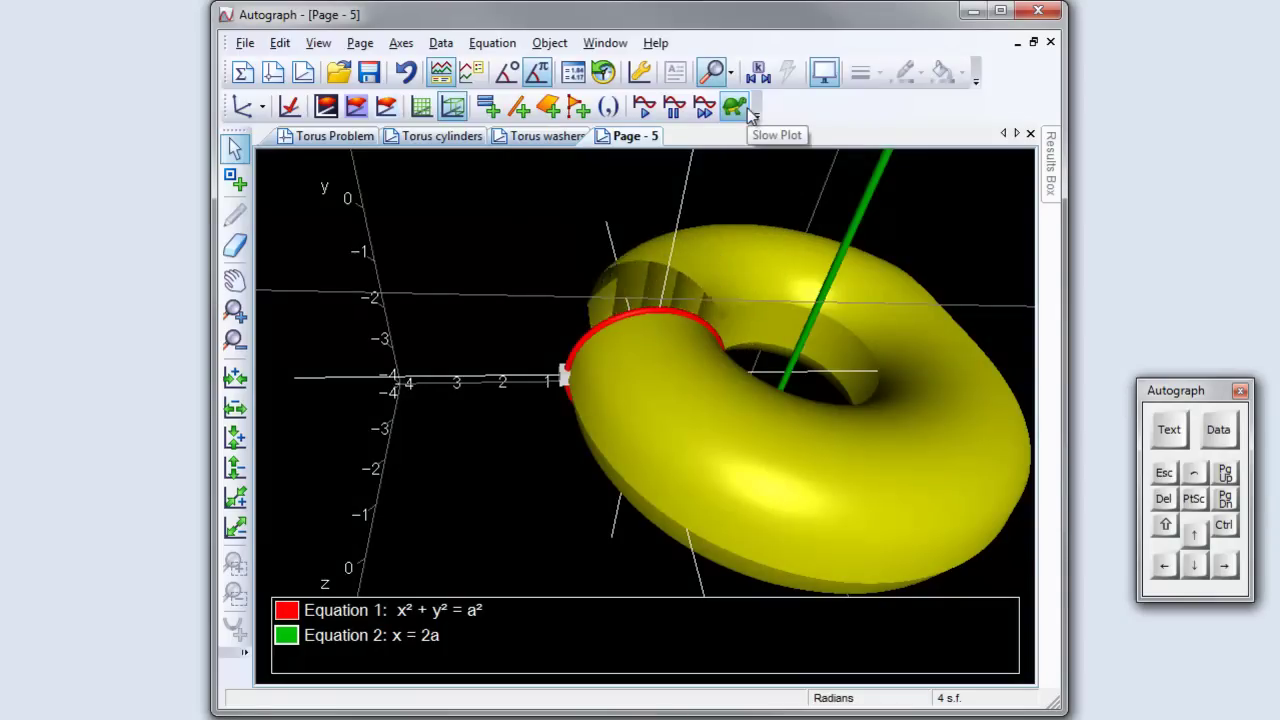
Set the x axis range to Minimum -2 and Maximum 6.
click(641, 75)
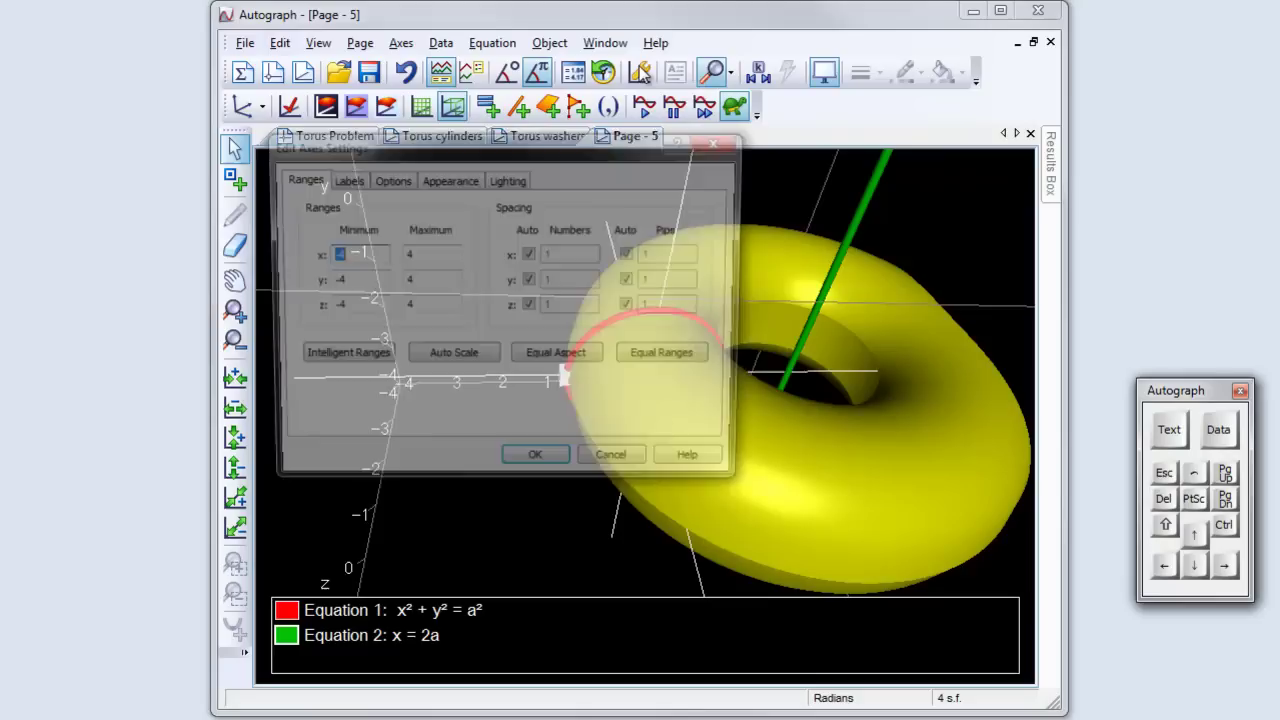
drag(339, 254, 305, 249)
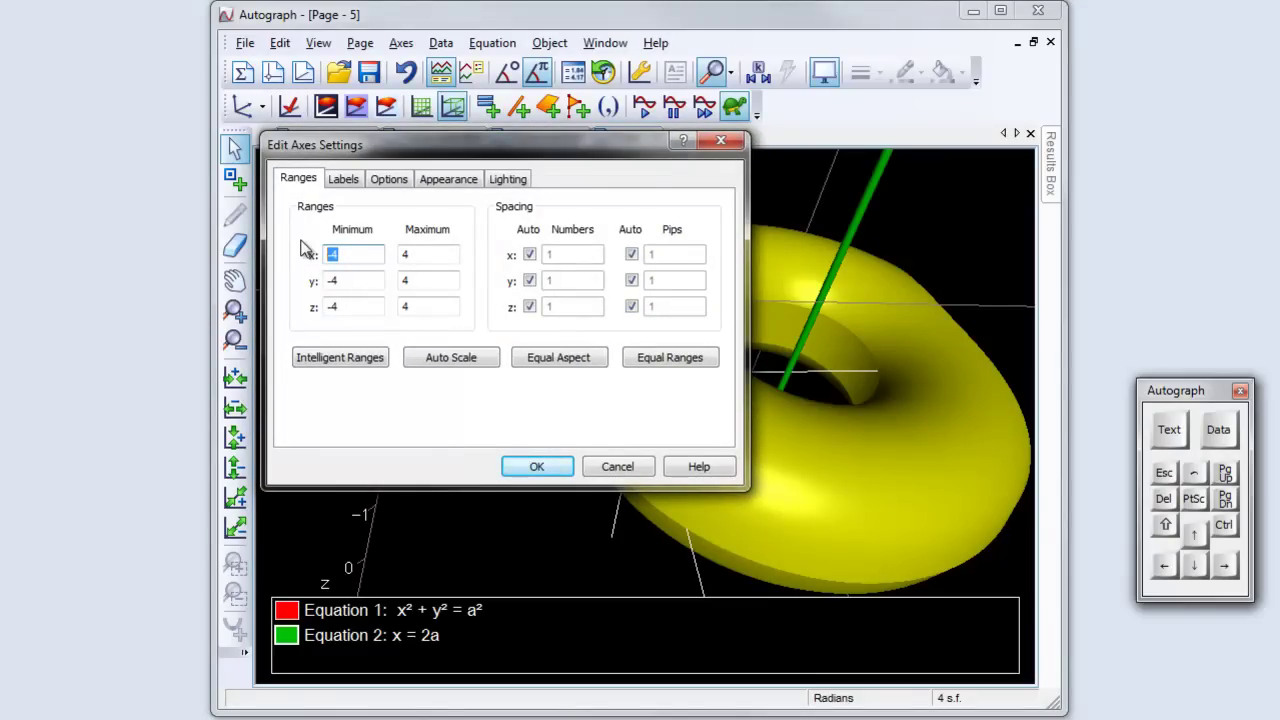
text(-2)
key(Tab)
text(6)
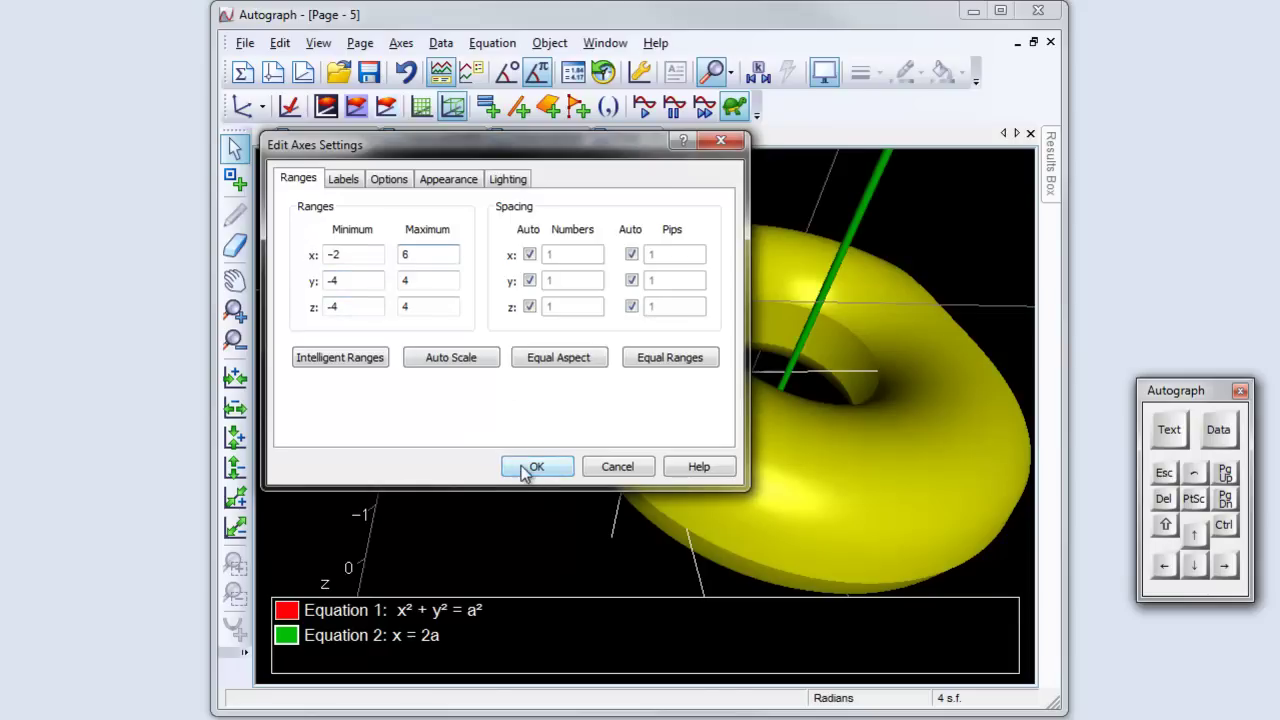
click(530, 466)
Rotate the view and delete the torus, leaving the shaded disc and circle.
drag(494, 469, 751, 433)
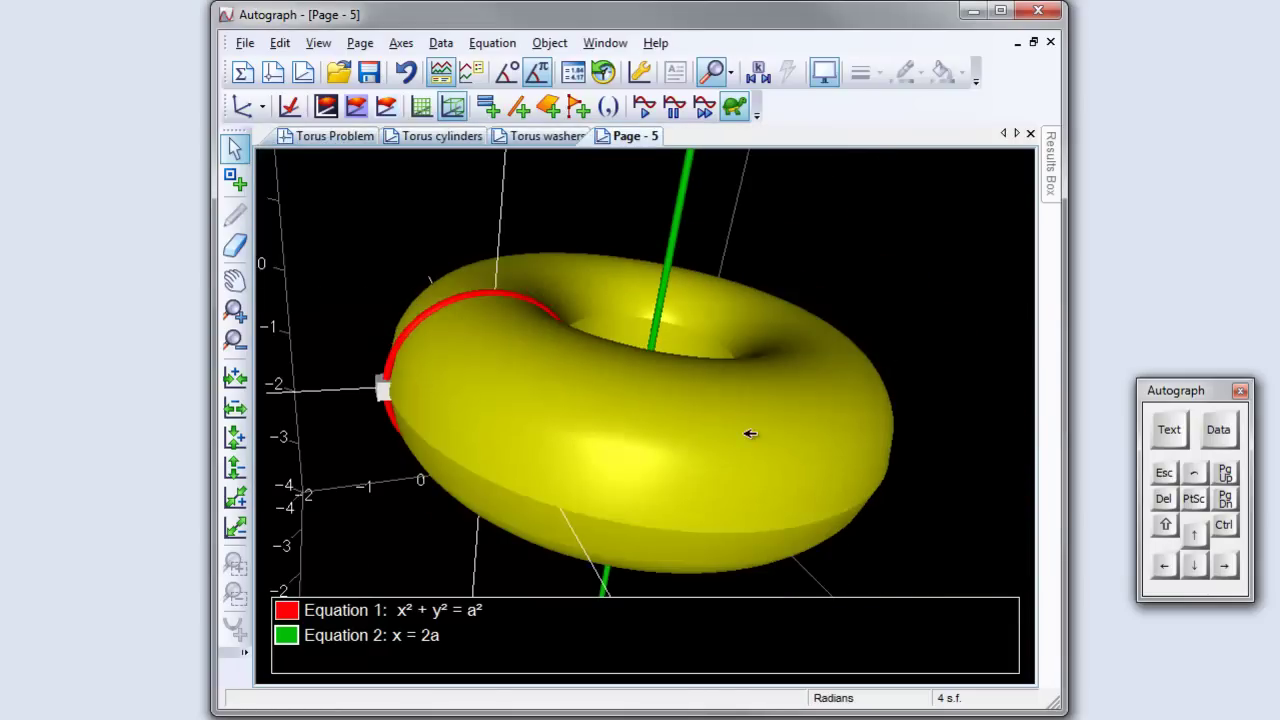
click(754, 435)
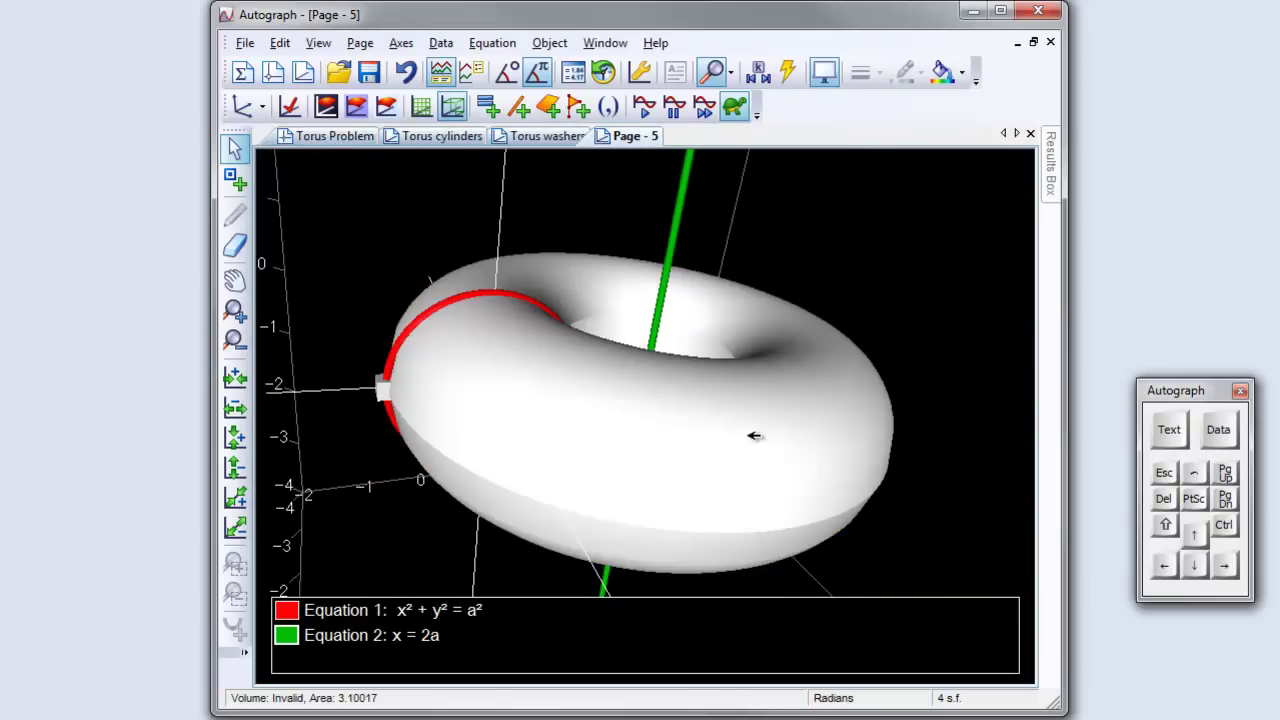
click(1163, 500)
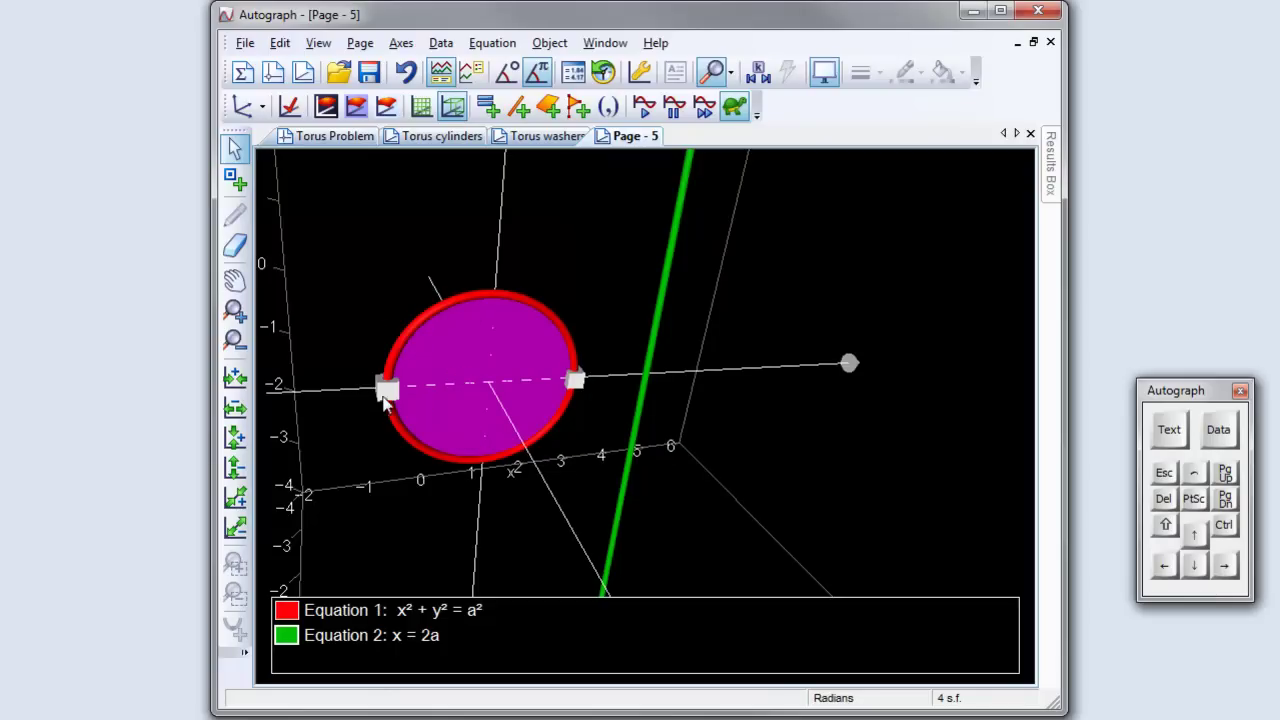
Set the shaded region's left point x coordinate to b.
double_click(389, 390)
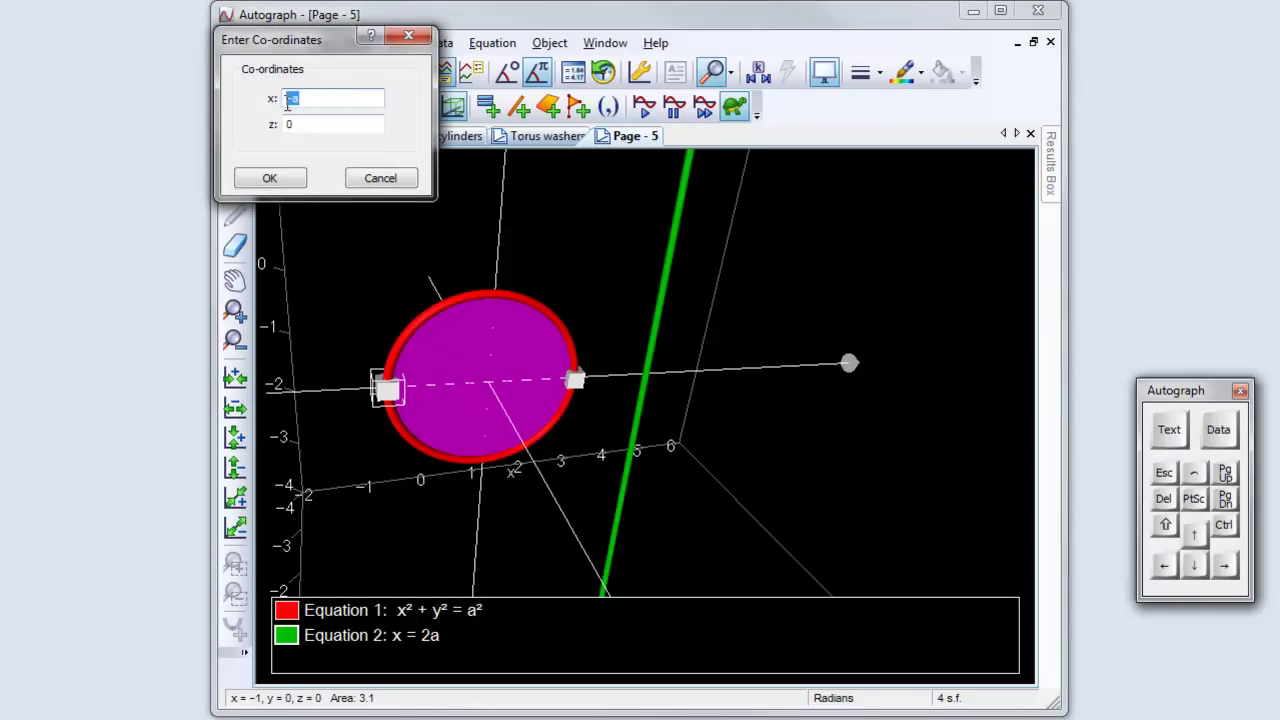
text(b)
click(272, 179)
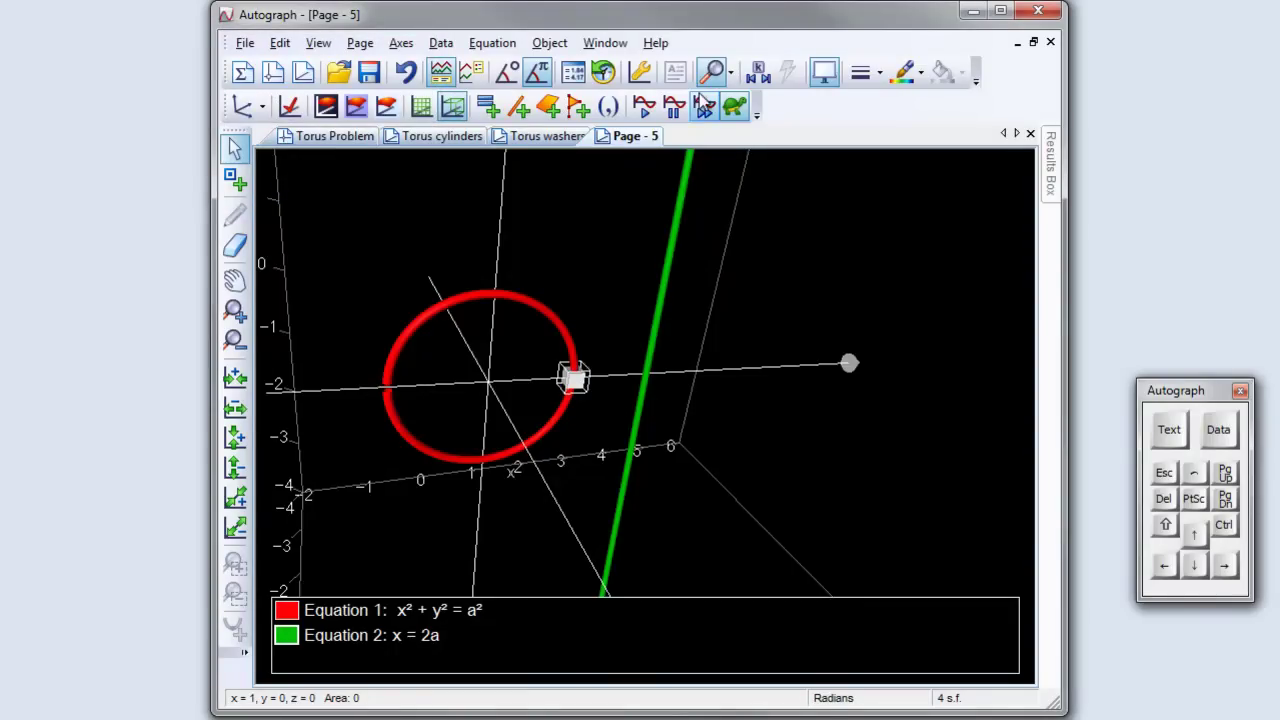
Step constant b down to 0.5 in the Constant Controller, leaving a thin shaded slice.
click(760, 85)
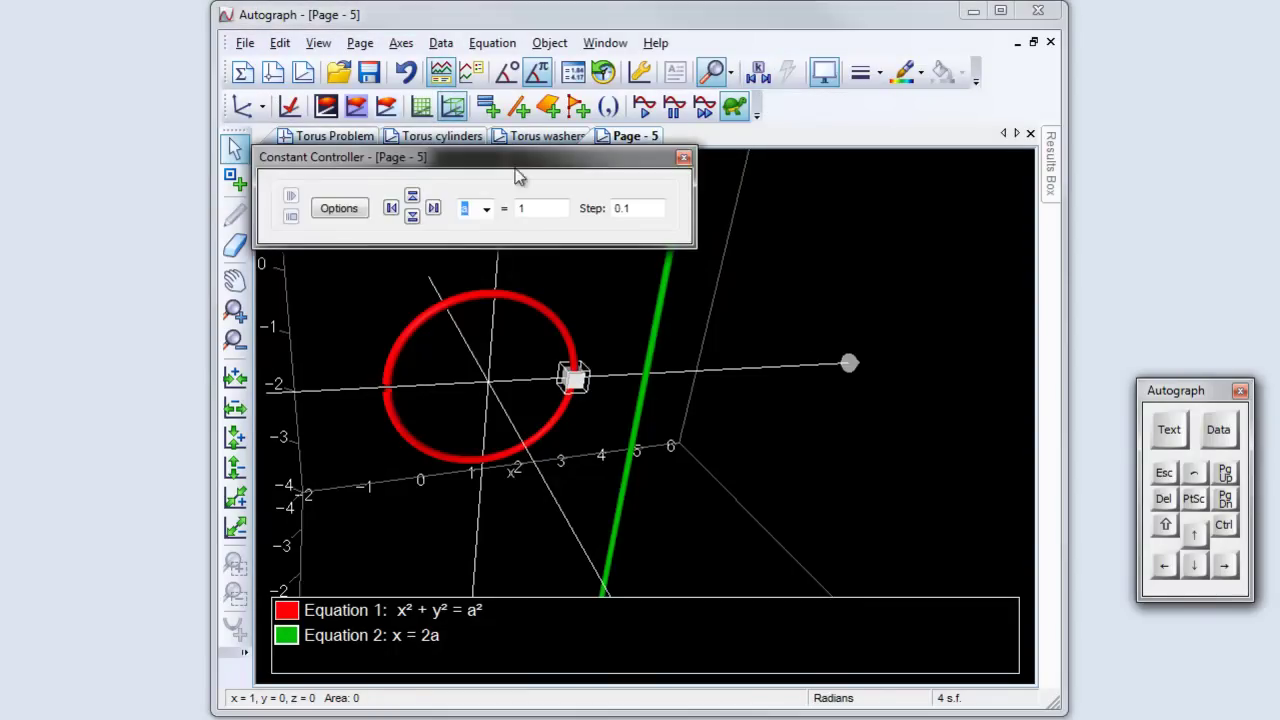
drag(502, 156, 508, 124)
click(491, 177)
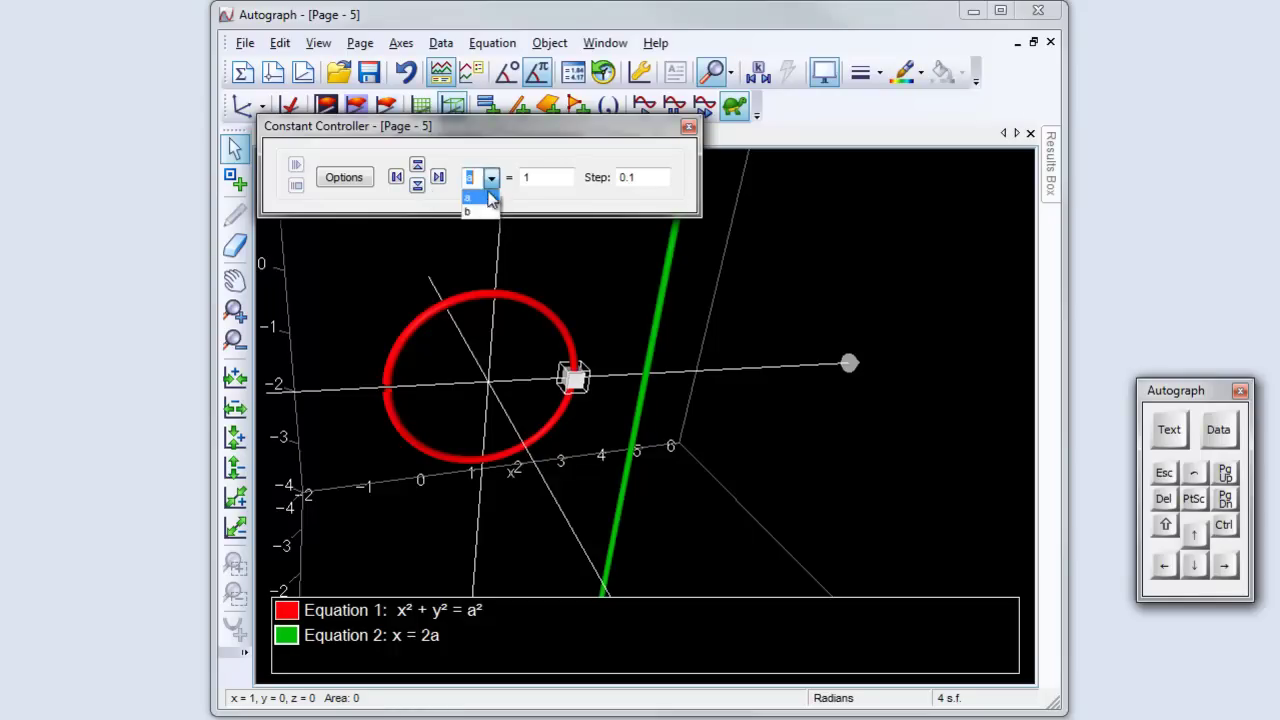
click(472, 203)
click(418, 188)
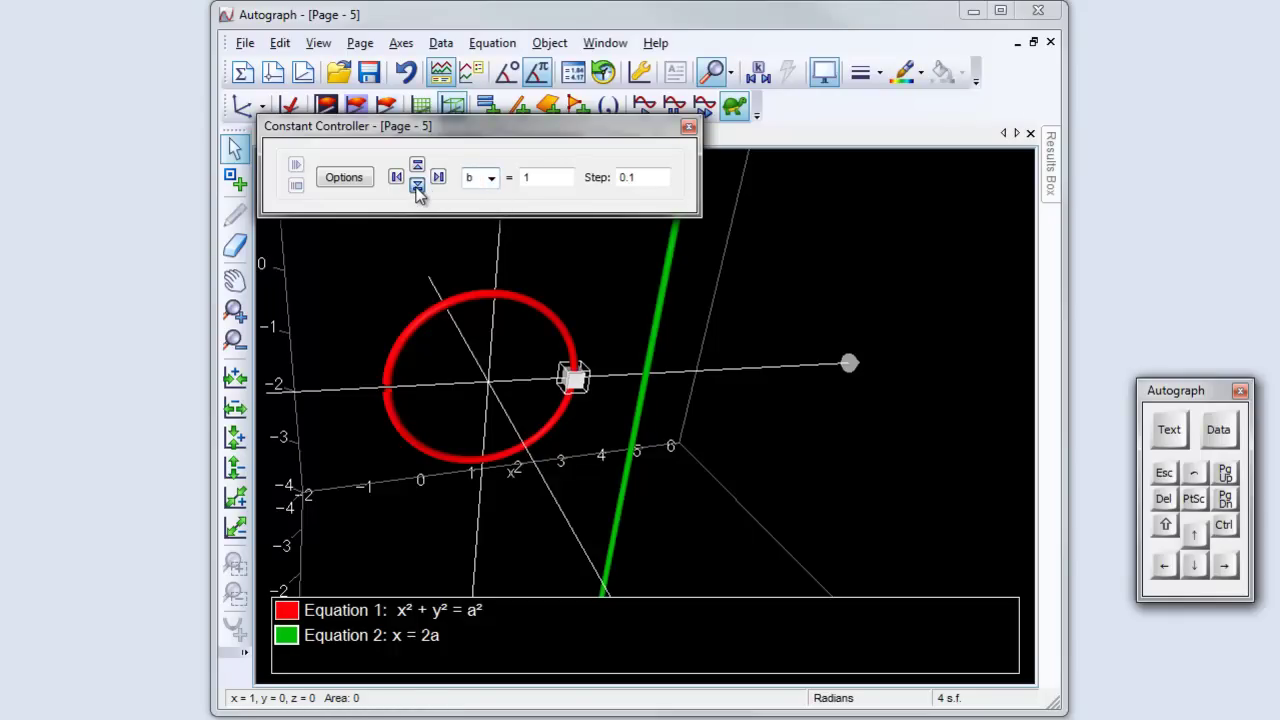
click(418, 188)
click(418, 188)
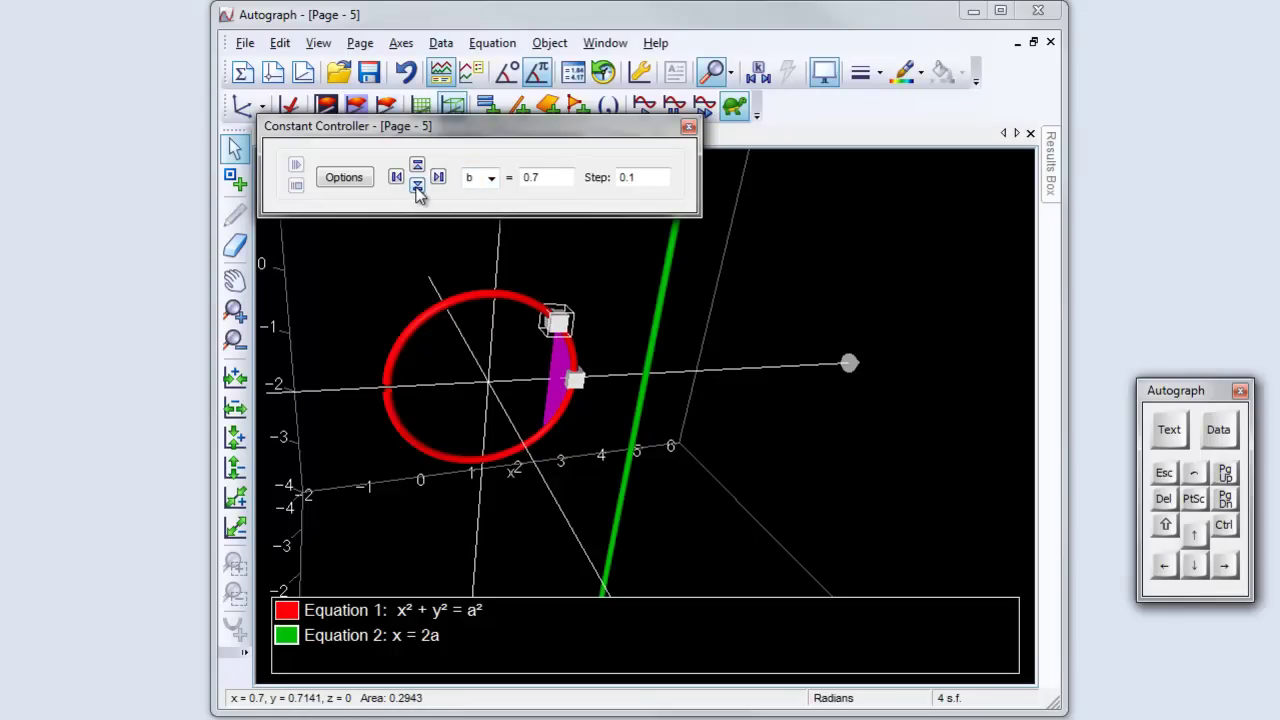
click(418, 188)
click(418, 188)
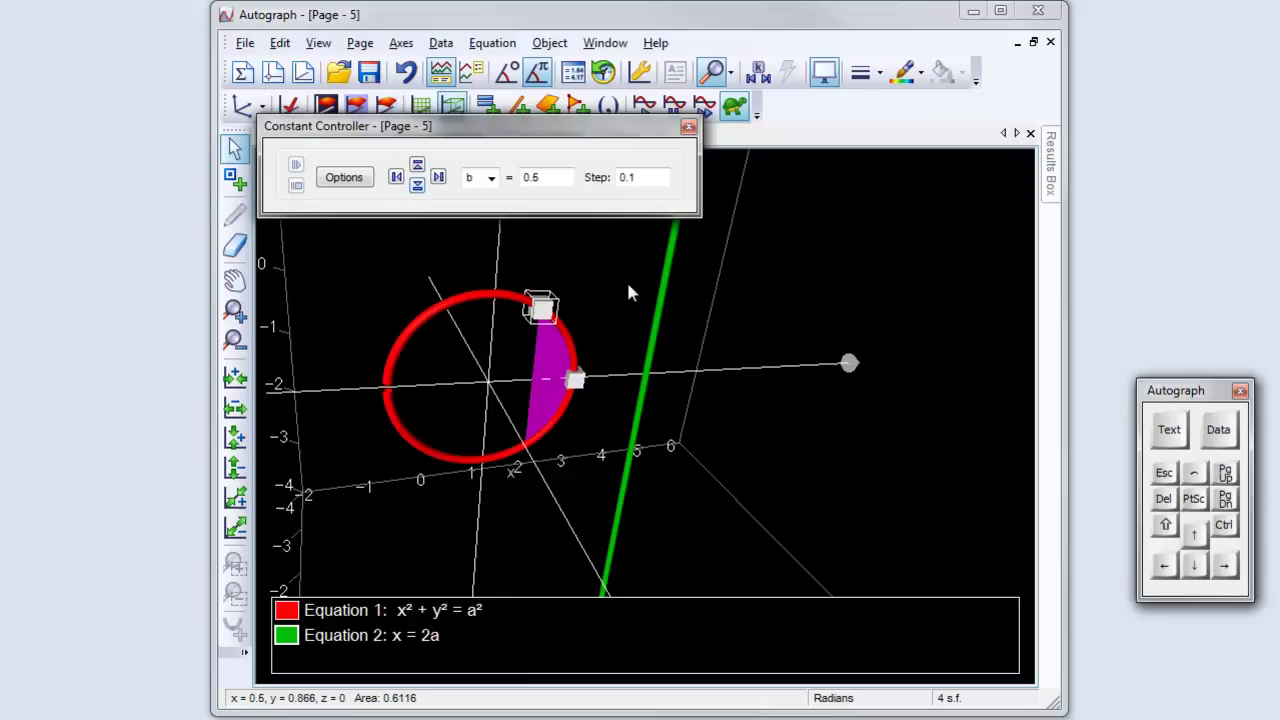
click(602, 270)
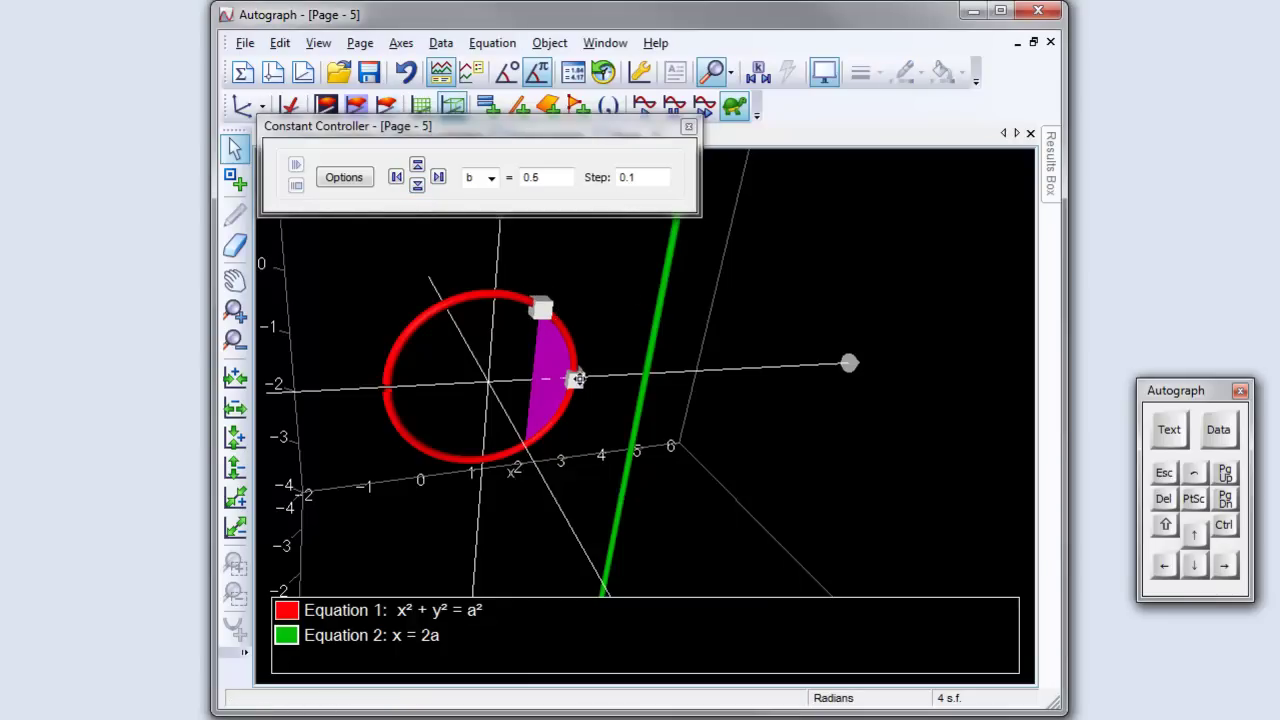
Set the other point's x to b+0.1 and switch the strip's area method to Rectangle (-).
double_click(578, 379)
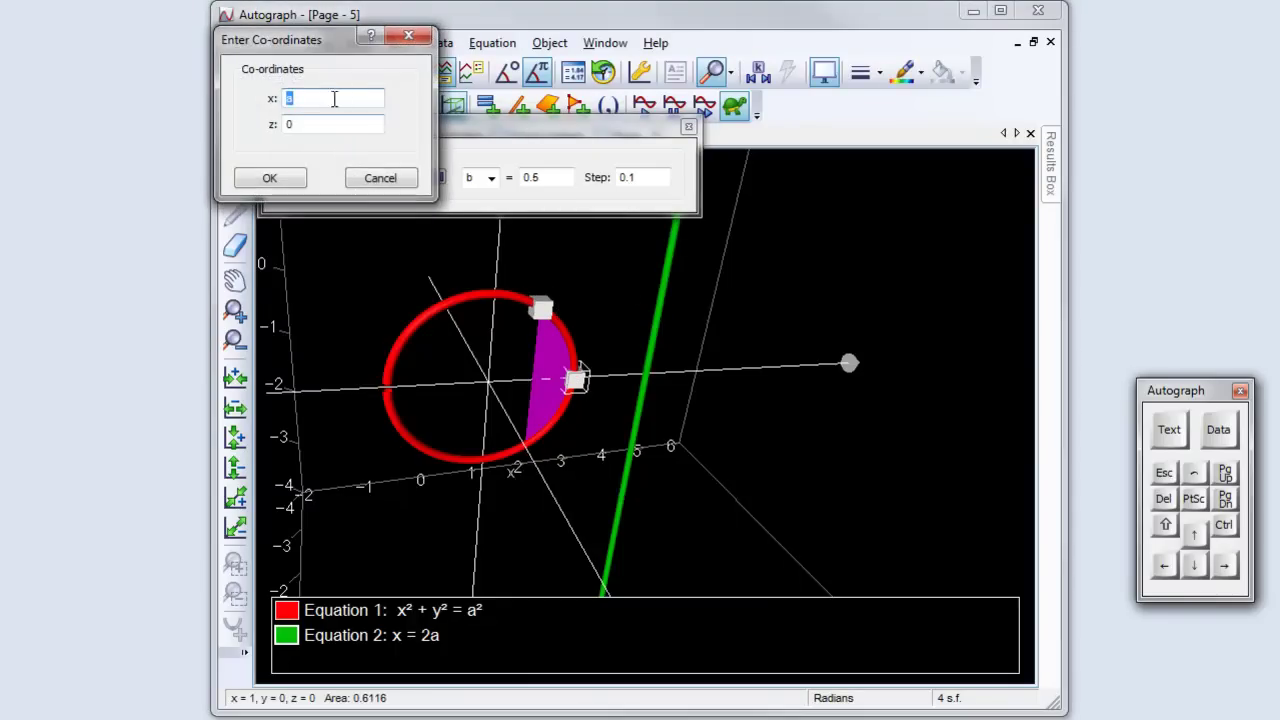
text(b+0.1)
click(274, 177)
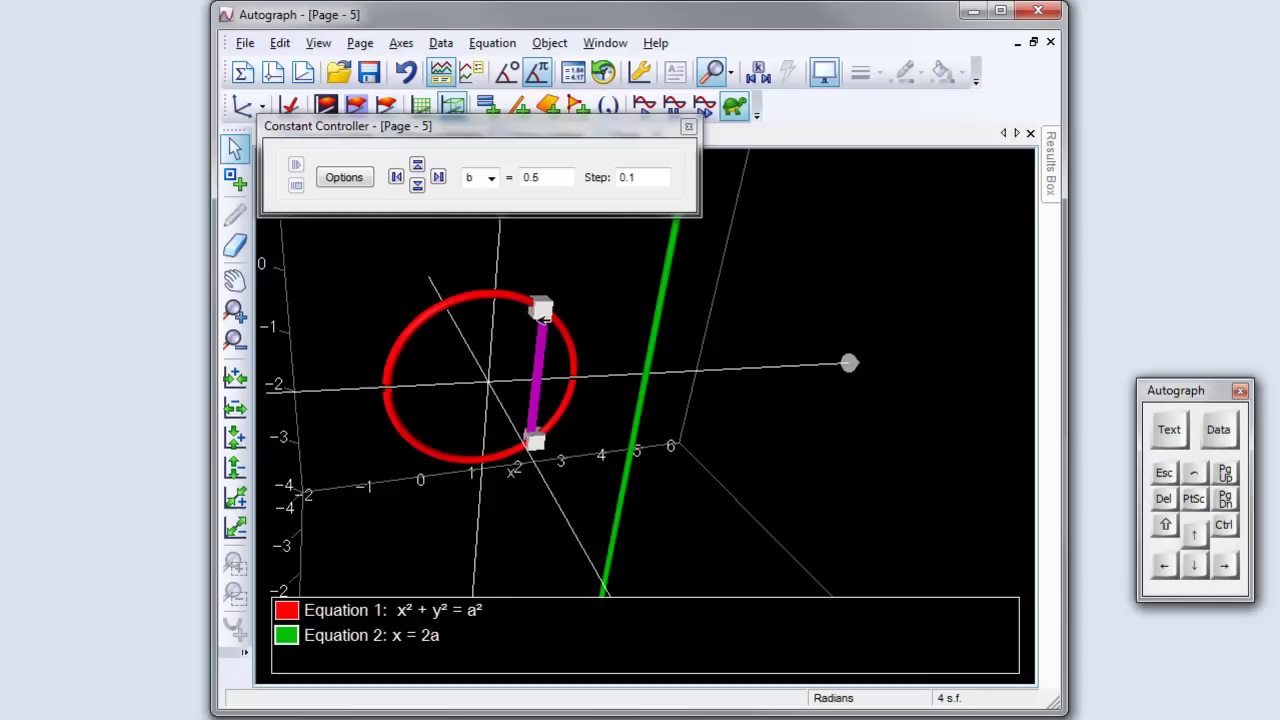
double_click(547, 347)
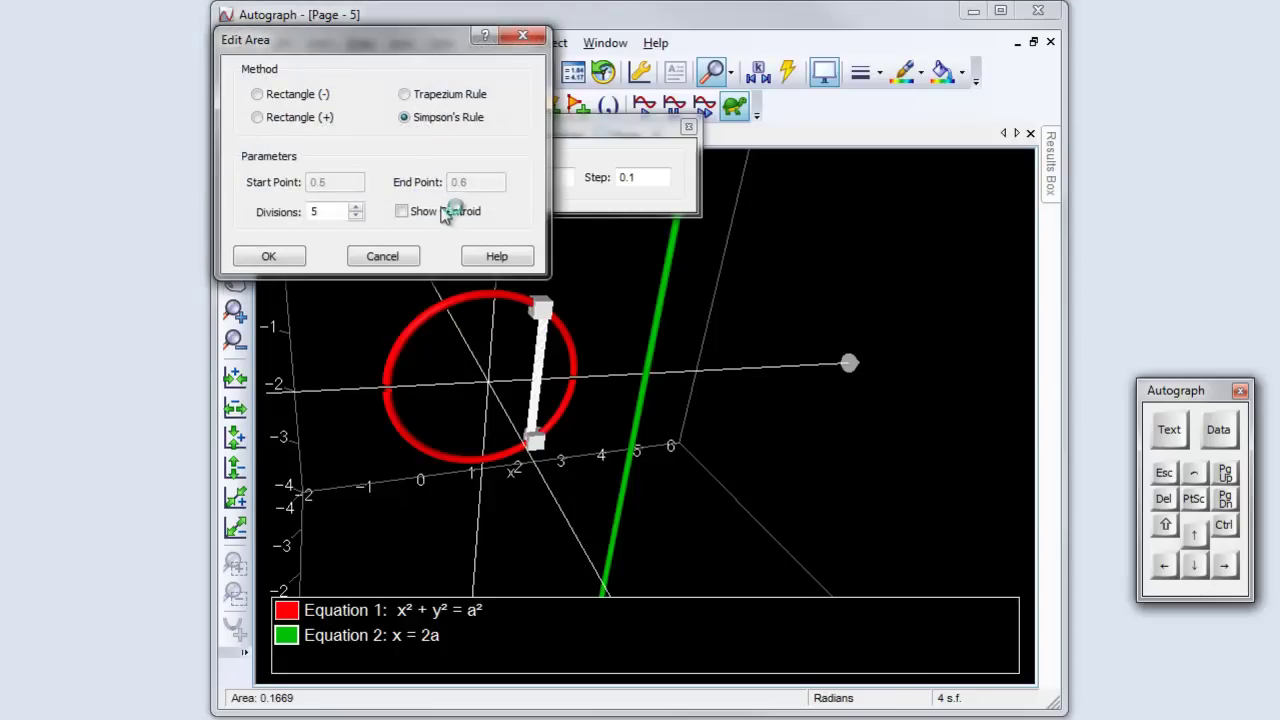
click(258, 94)
Apply Rectangle (-) and rotate the strip about x = 2a, giving a yellow shell of area 0.1732.
click(268, 256)
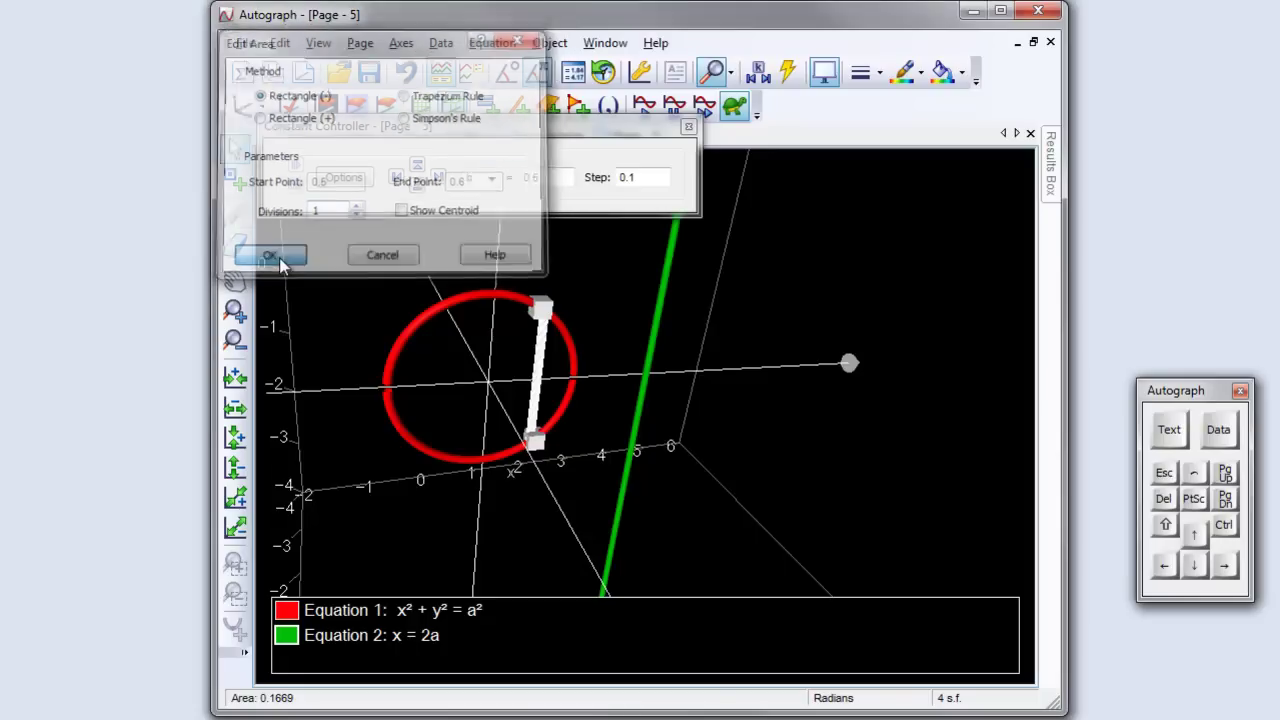
click(503, 343)
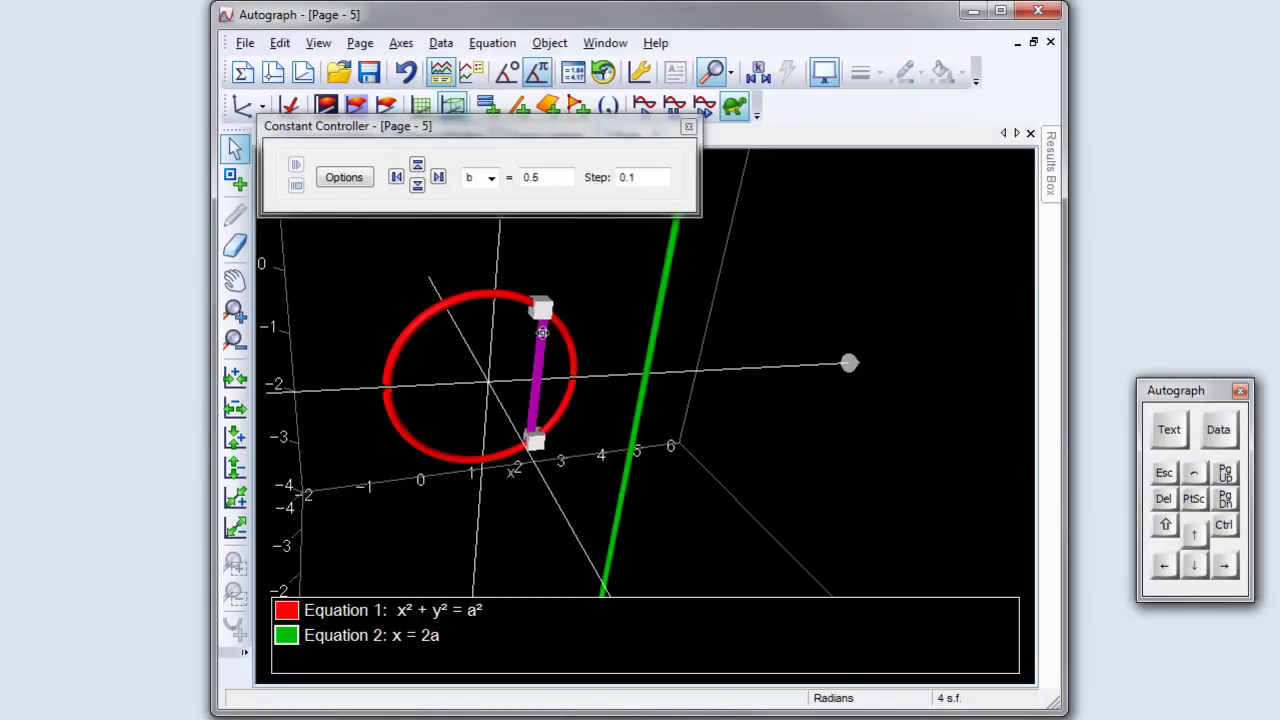
click(541, 348)
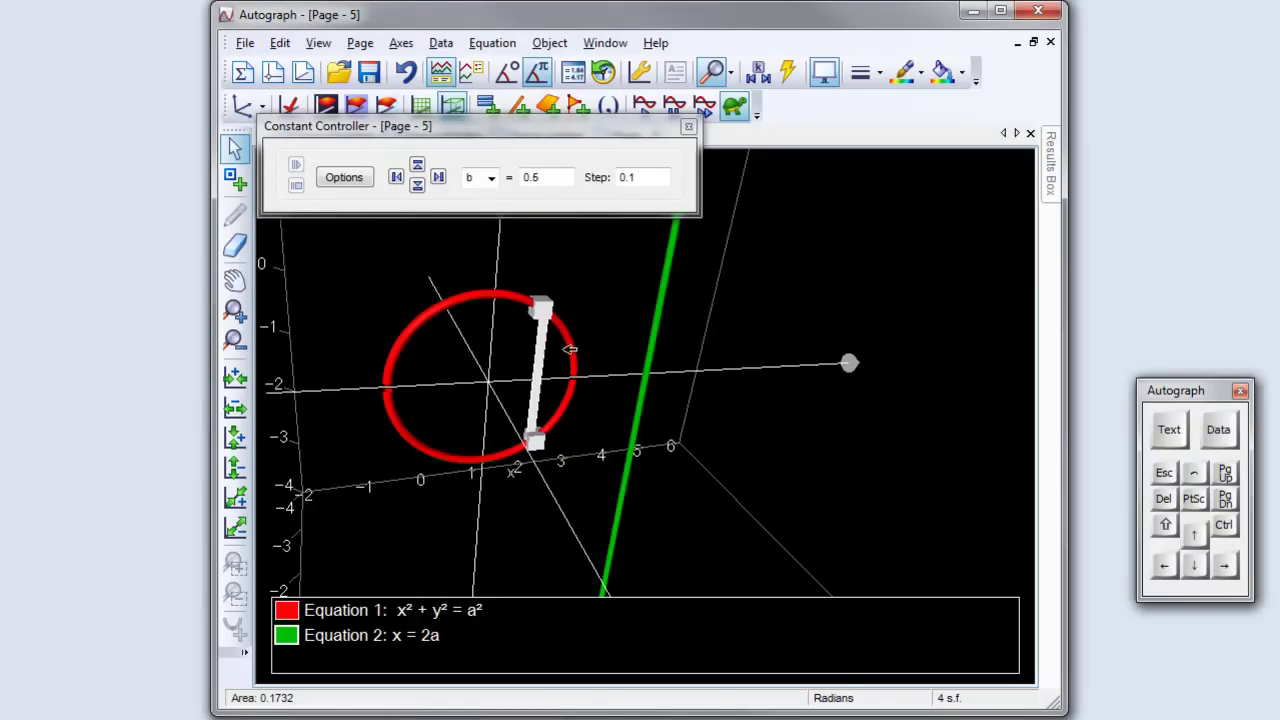
shift+click(658, 339)
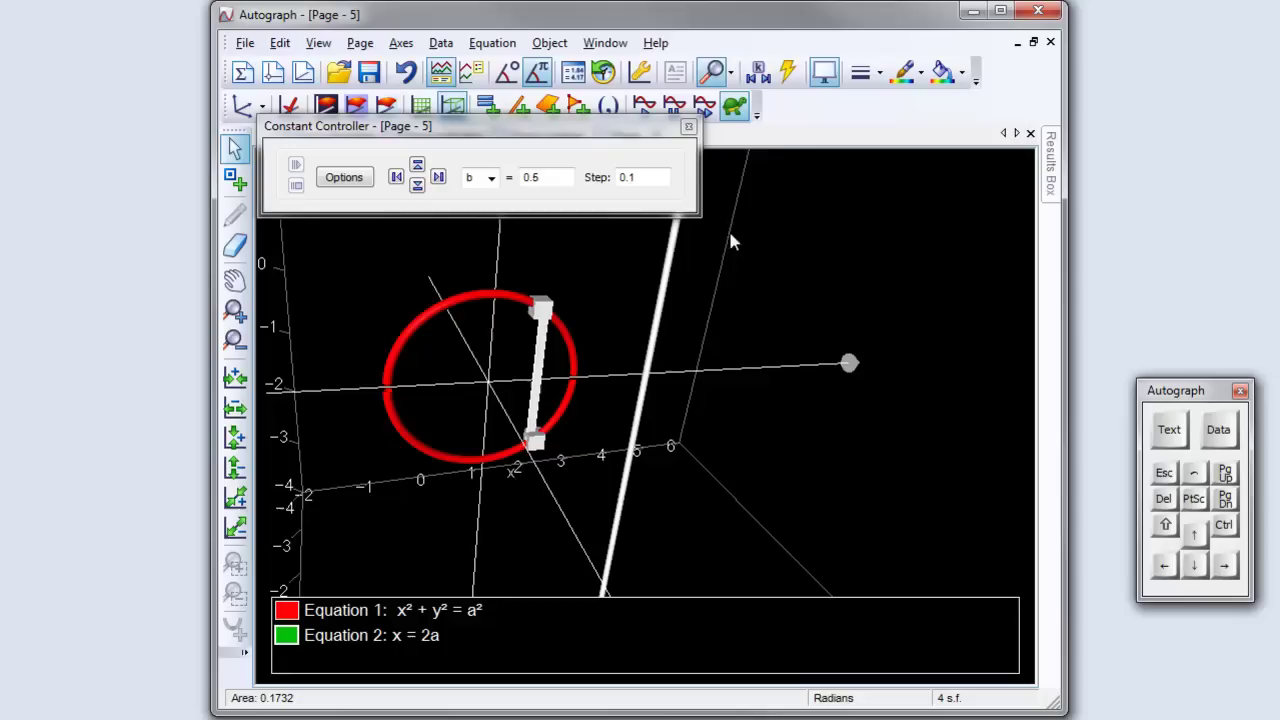
right_click(730, 175)
click(786, 431)
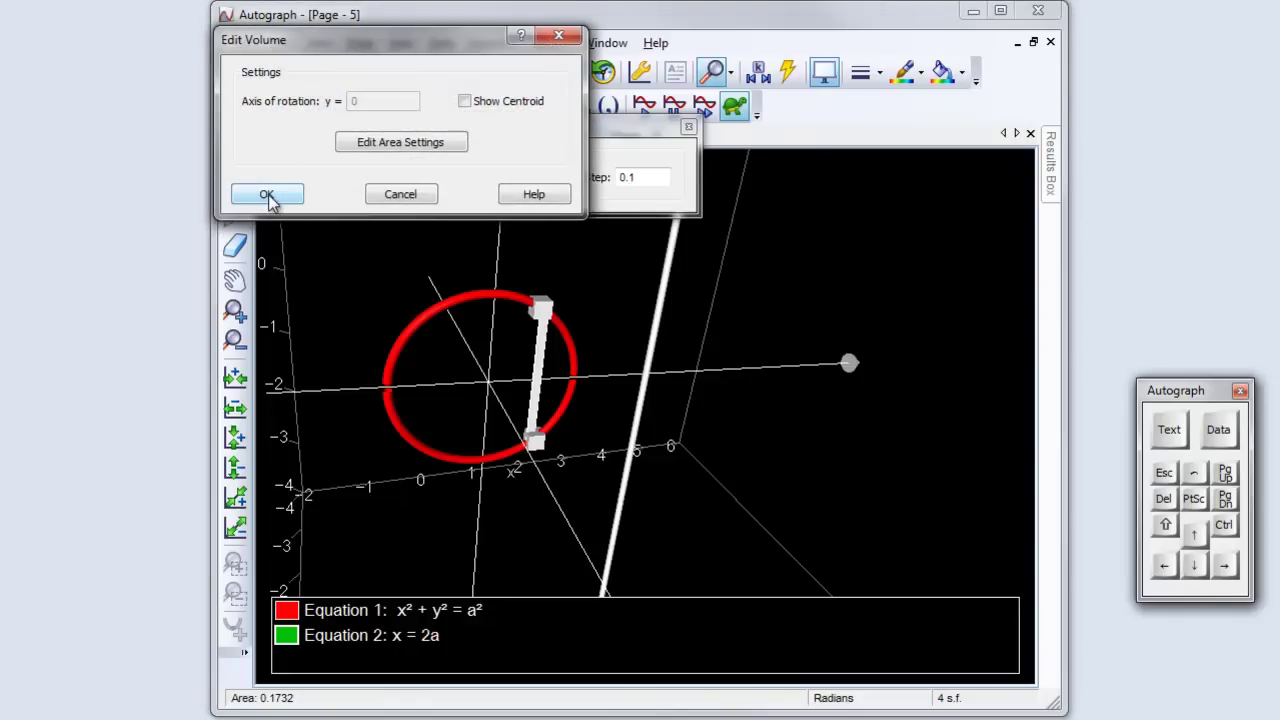
click(267, 196)
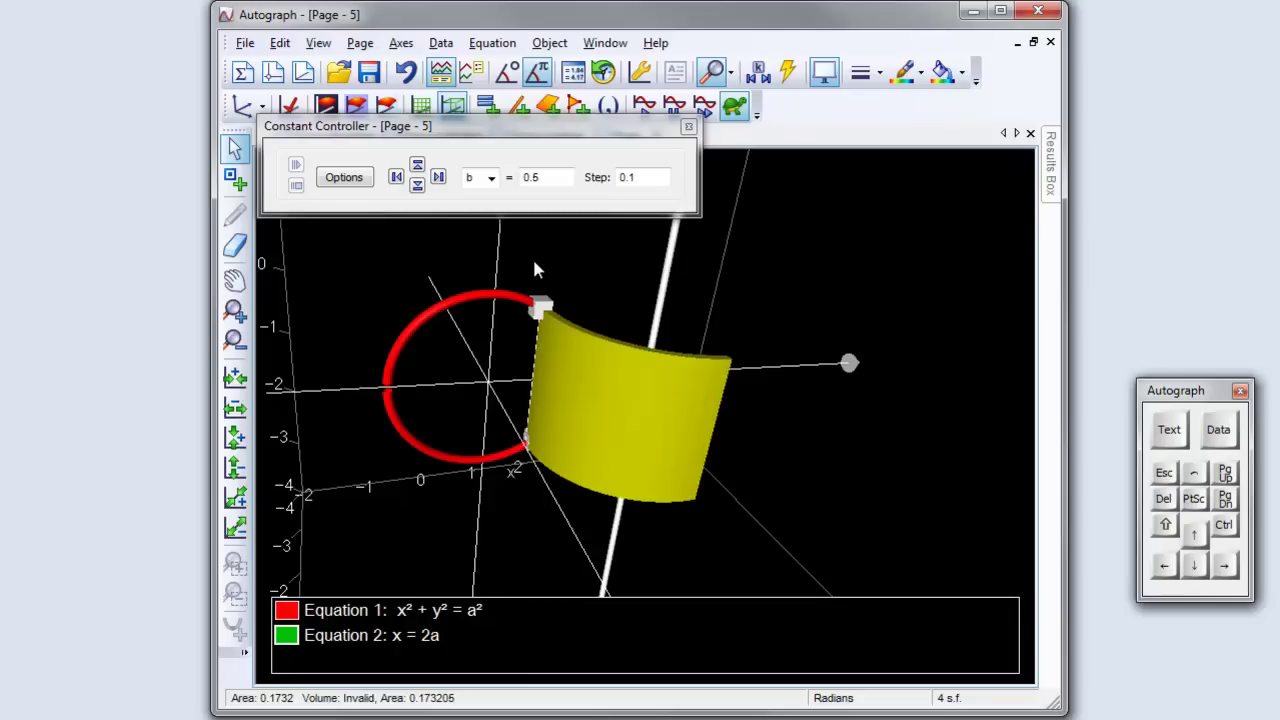
Step b down and back up to sweep the shell across the circle, ending at b = 1.5.
drag(518, 265, 554, 332)
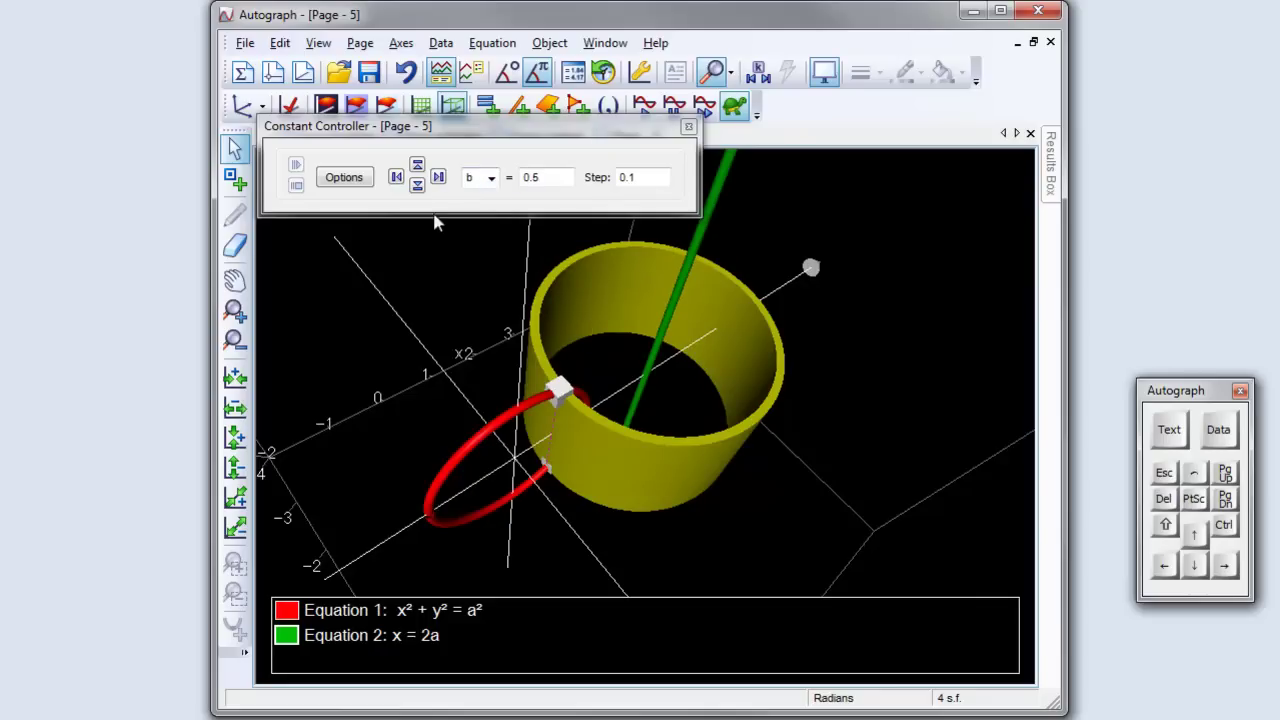
click(418, 188)
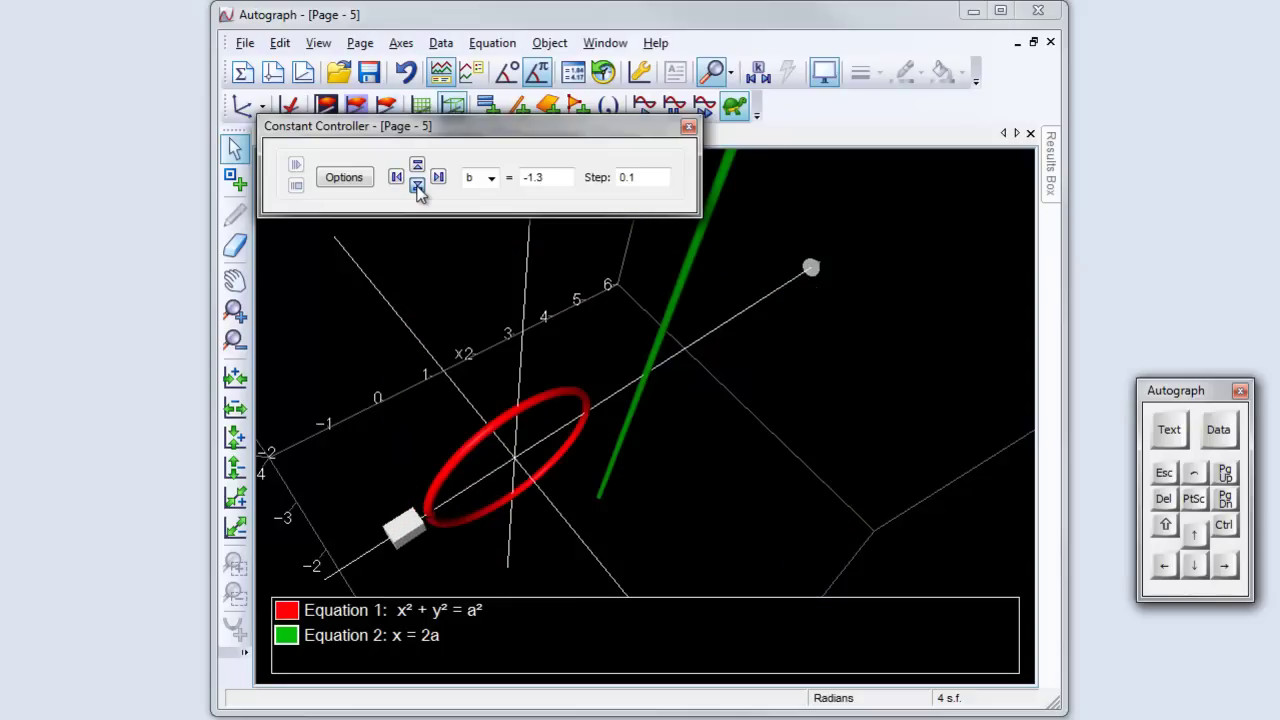
click(417, 168)
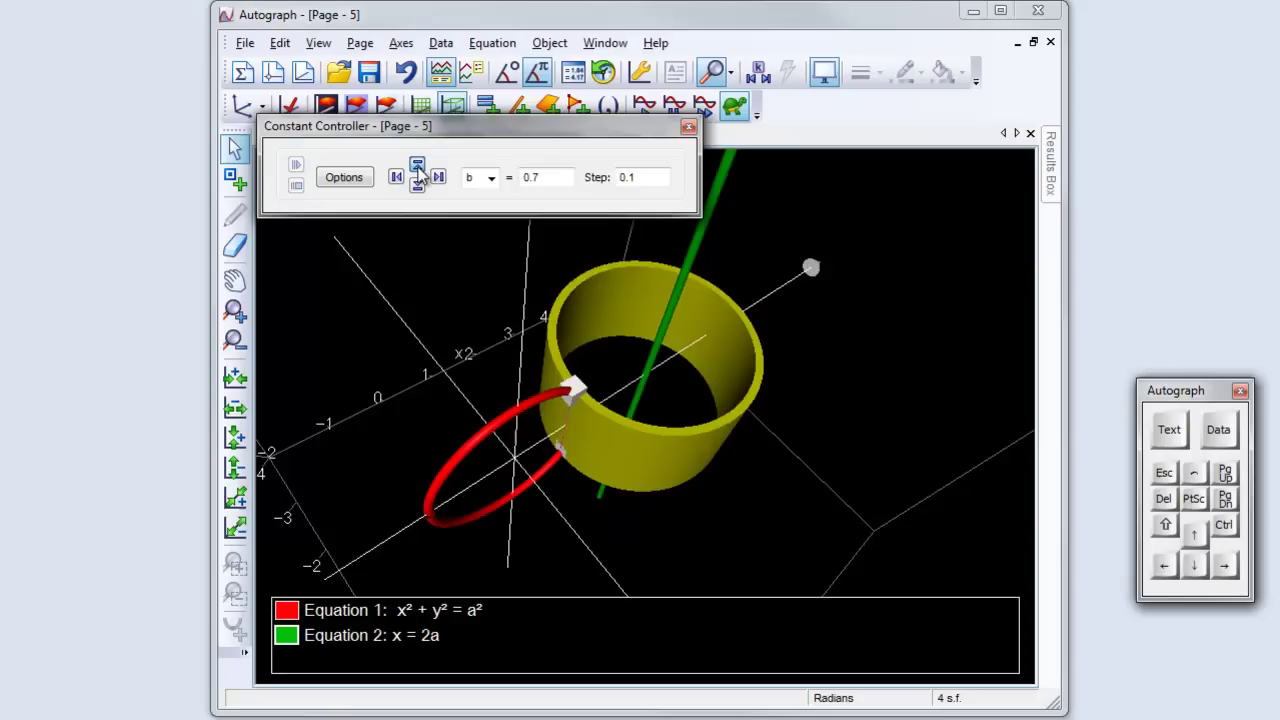
drag(405, 235, 371, 309)
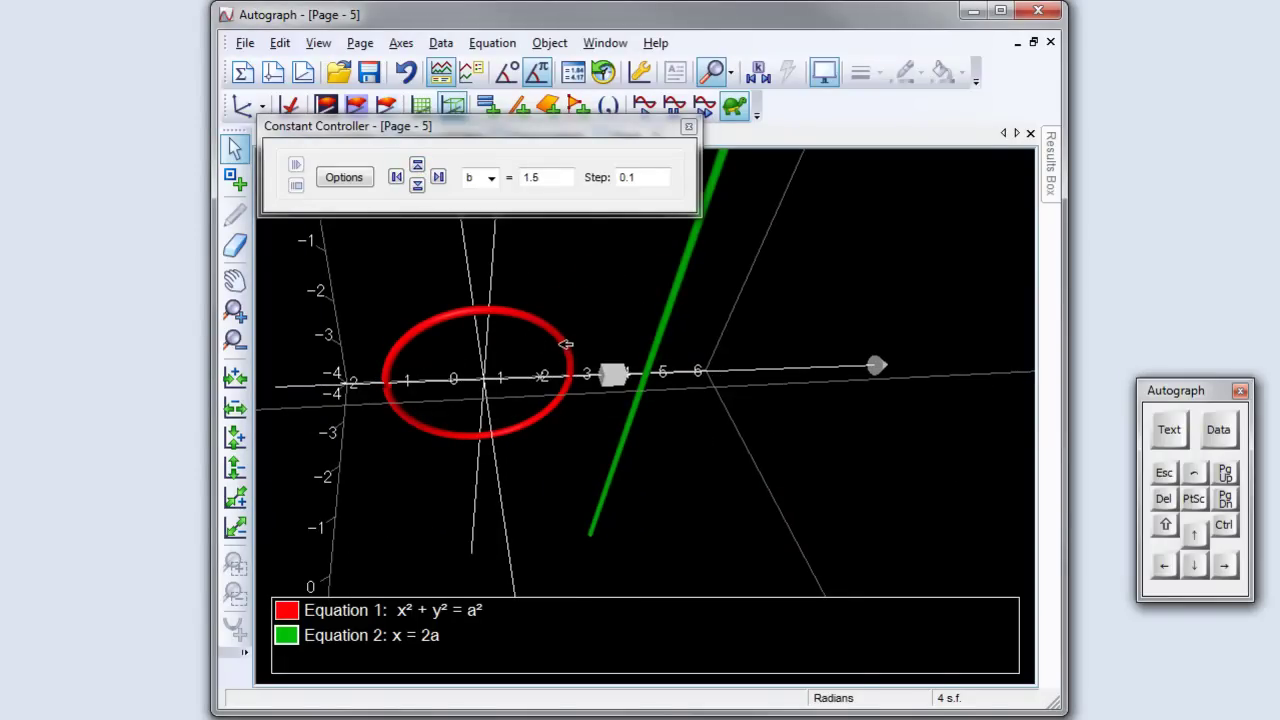
drag(569, 292, 560, 249)
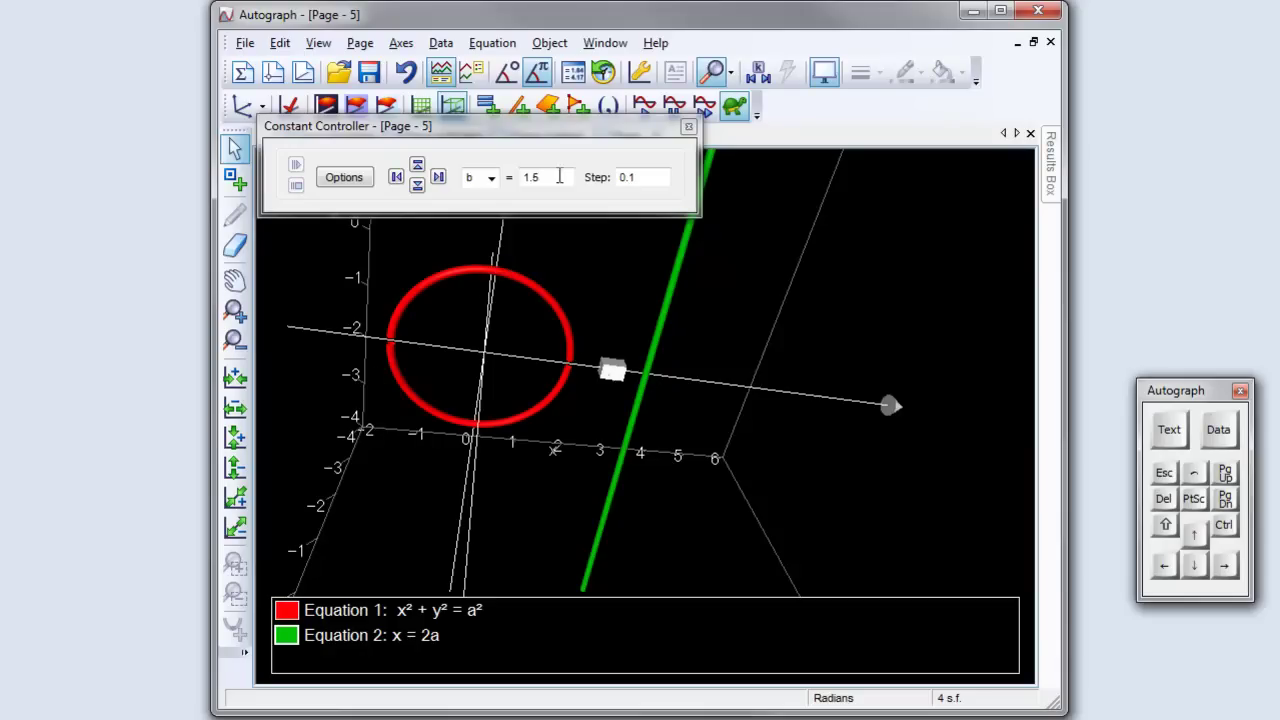
Close the Constant Controller and the Torus washers page, answering the save prompt.
click(688, 126)
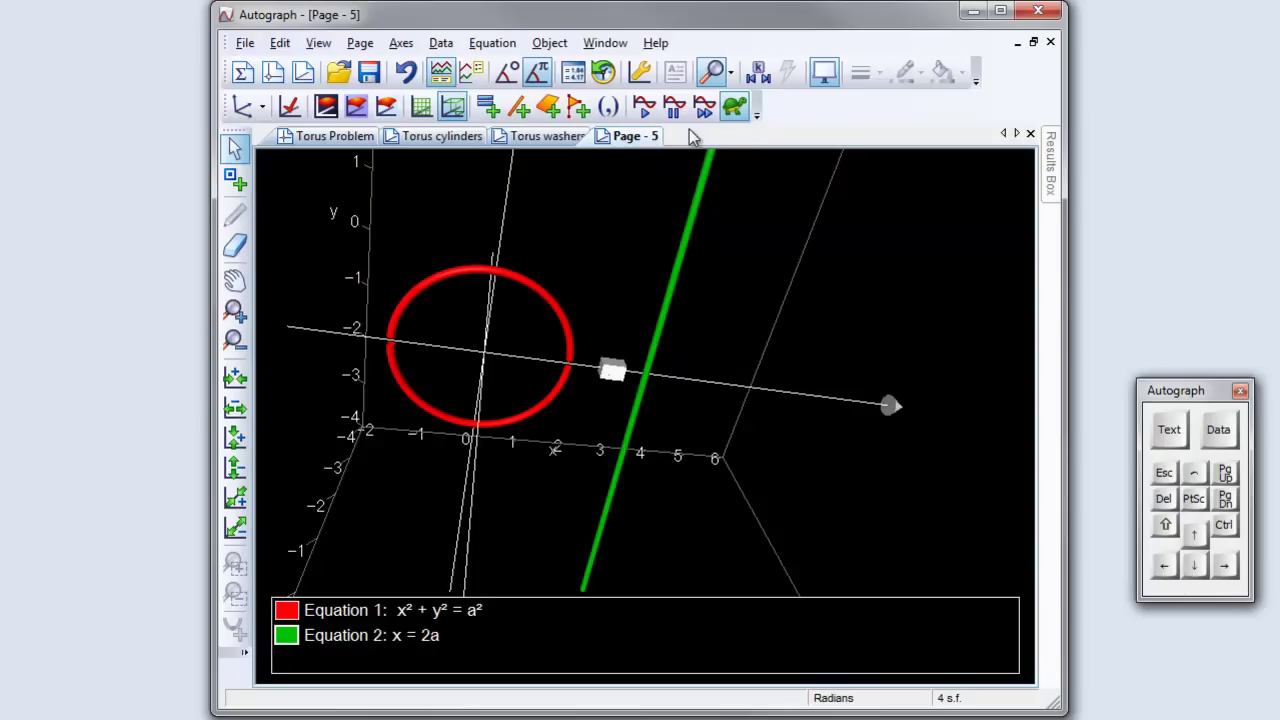
click(545, 137)
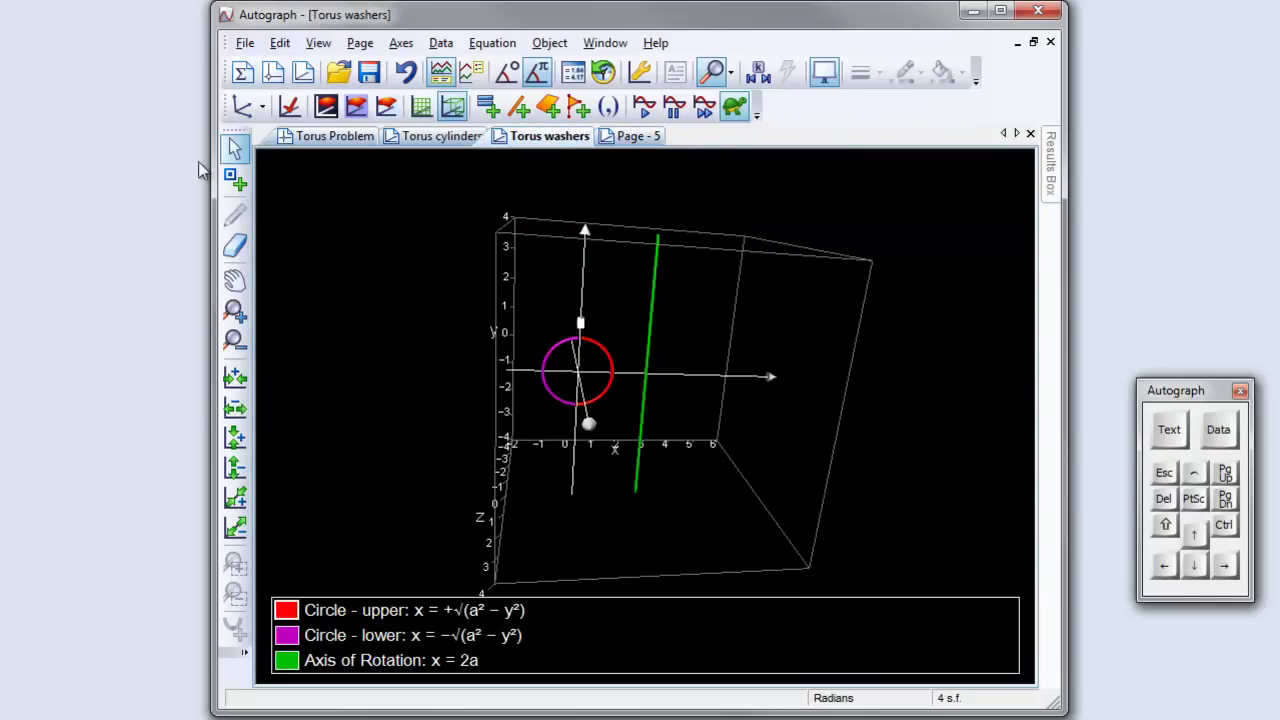
click(1030, 133)
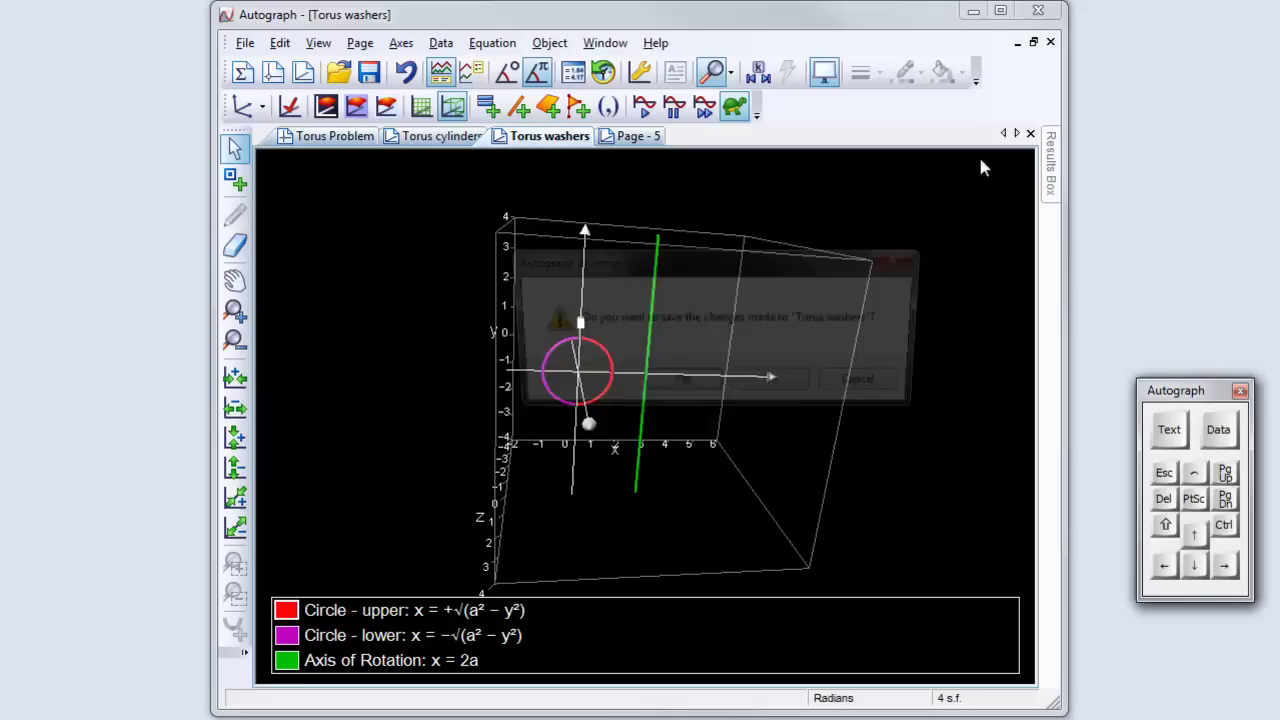
click(782, 388)
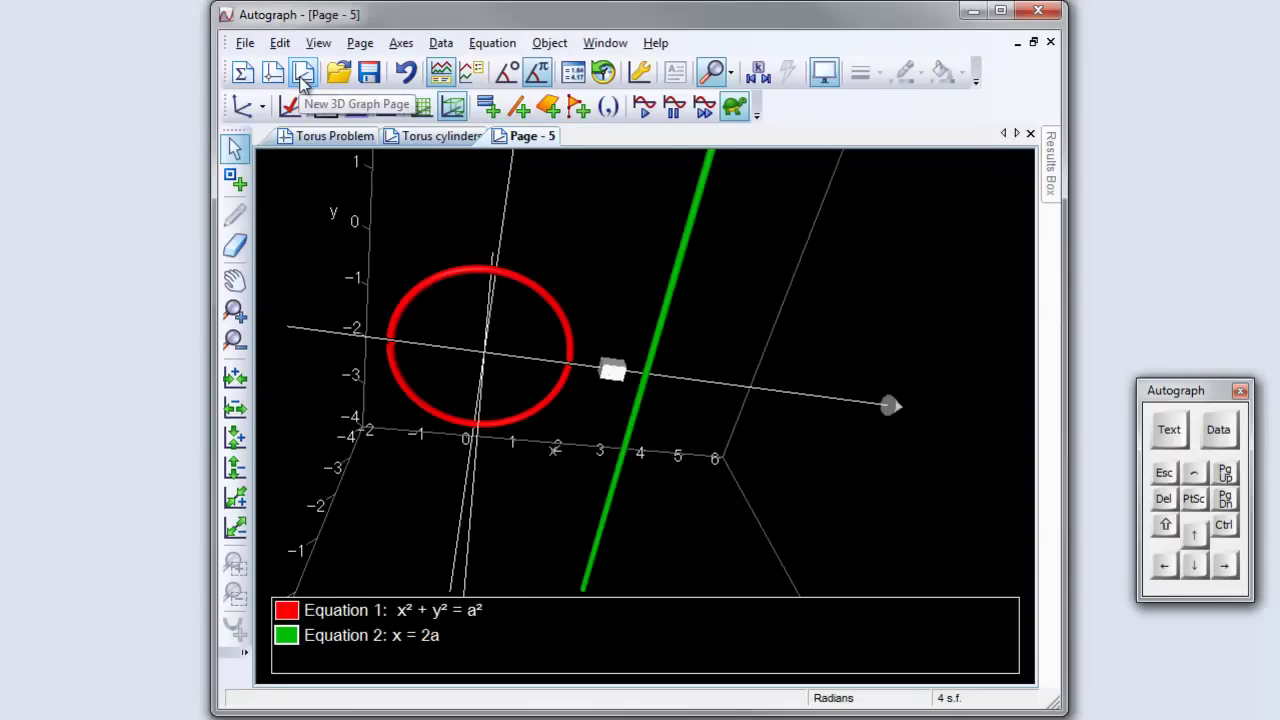
On a new 3D page, enter the equation x = +√(a²−y²).
click(302, 76)
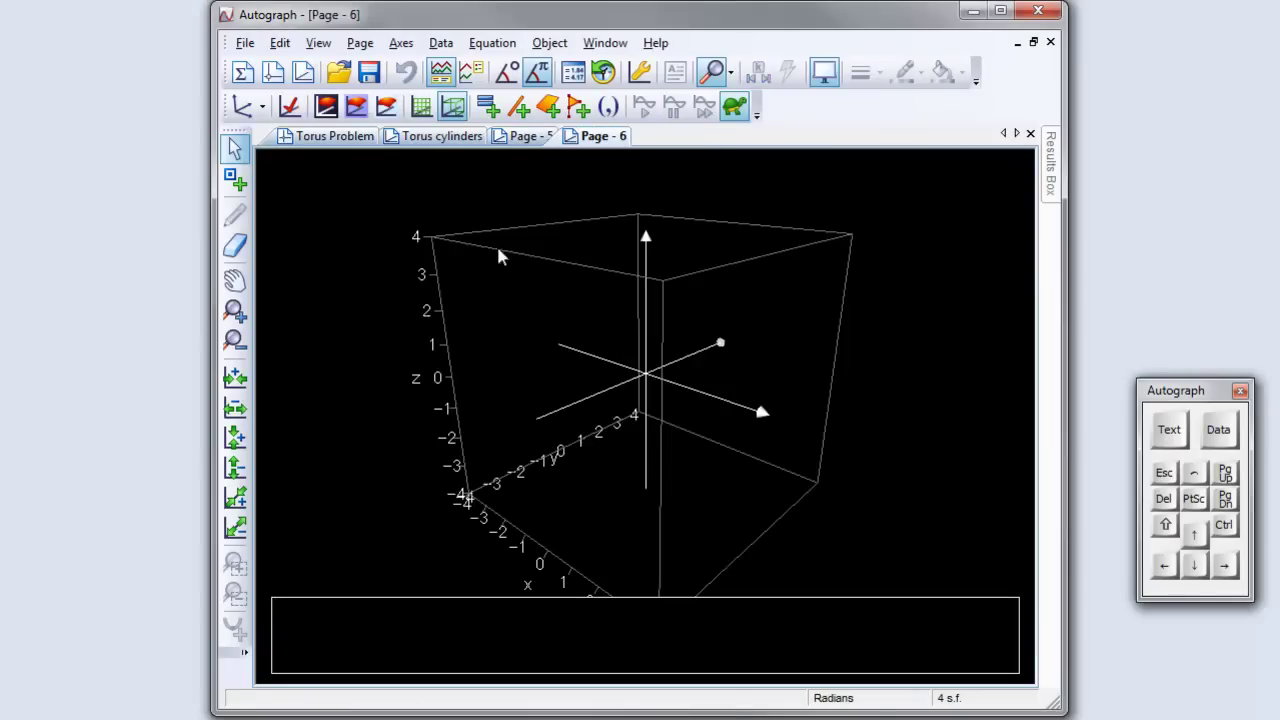
right_click(563, 276)
click(612, 285)
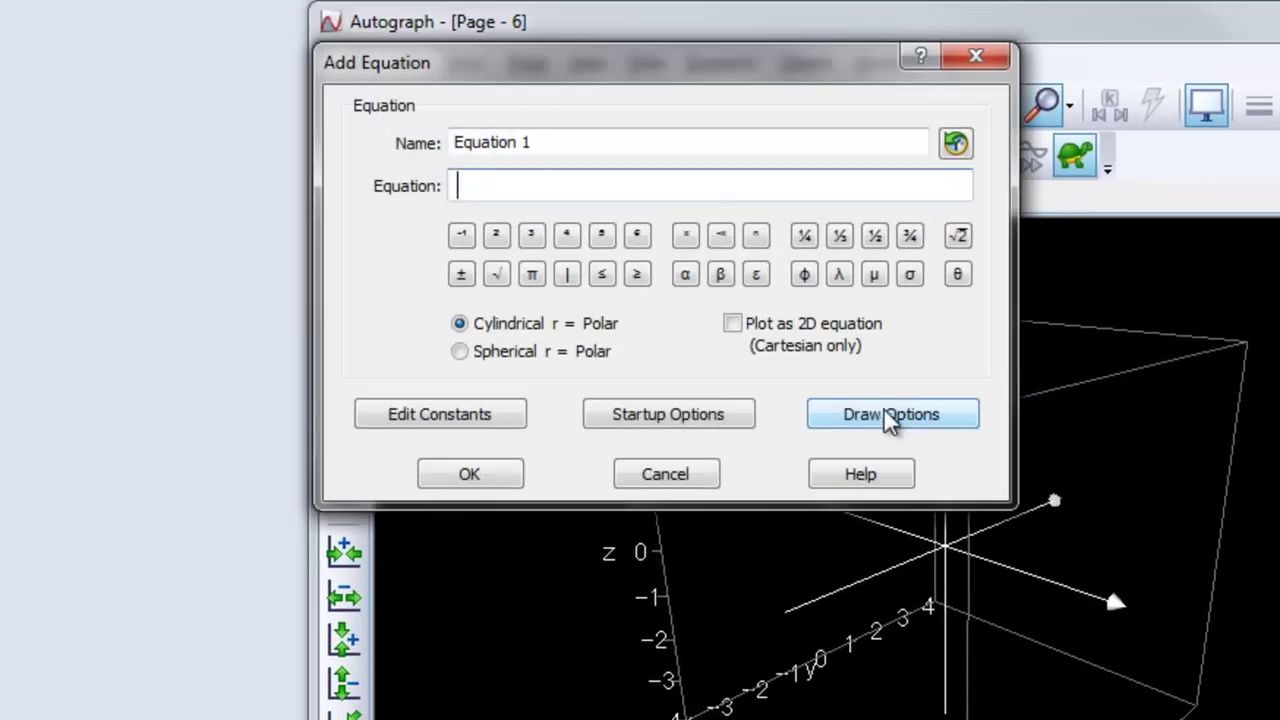
drag(522, 70, 667, 209)
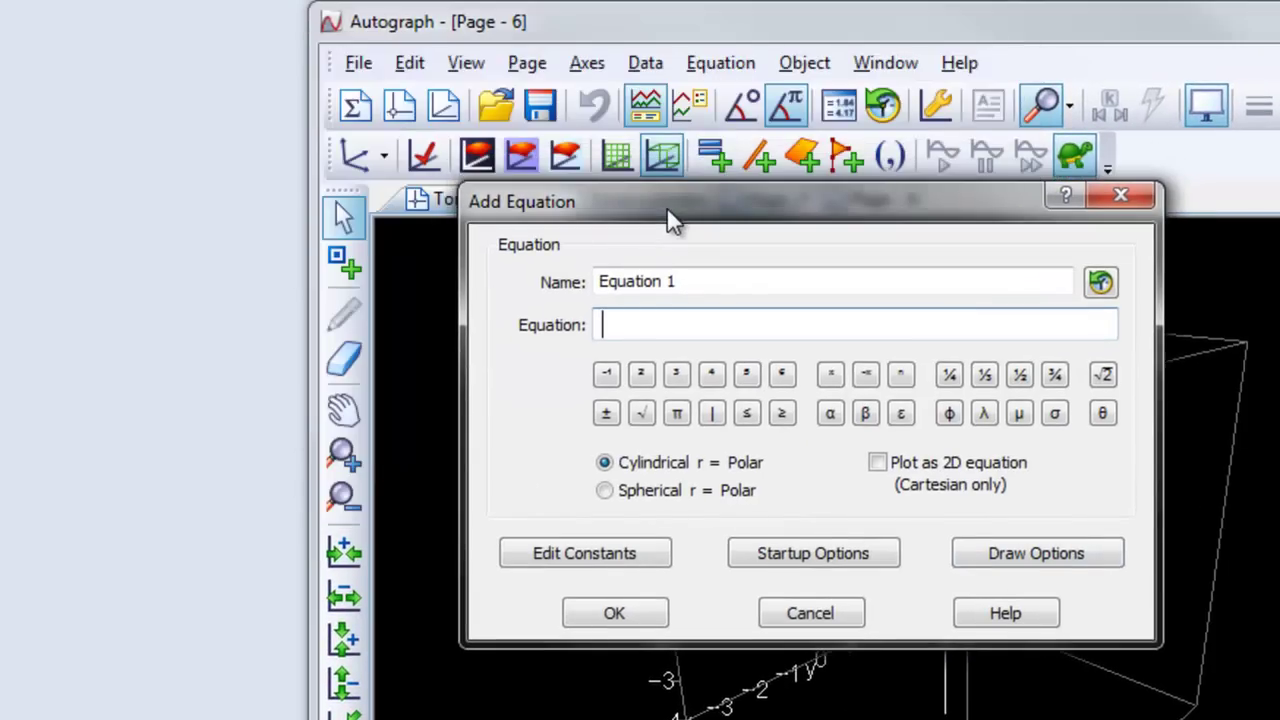
text(x = +)
click(643, 413)
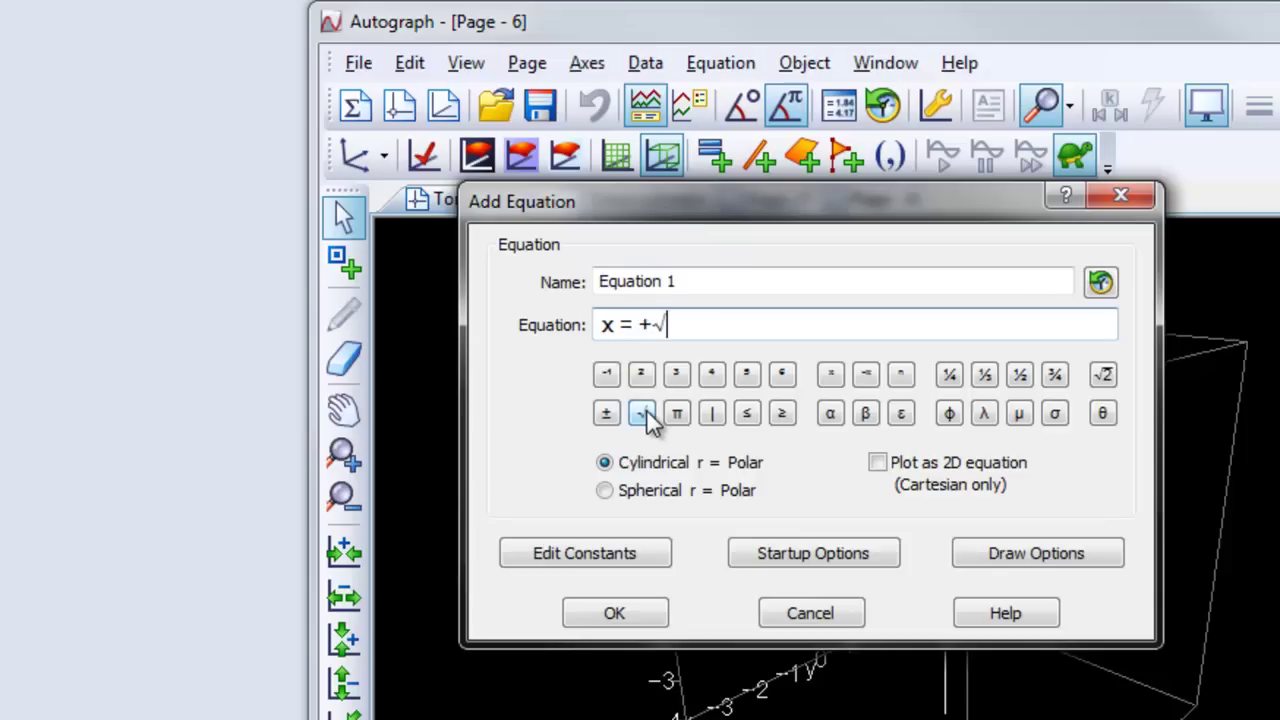
text(a)
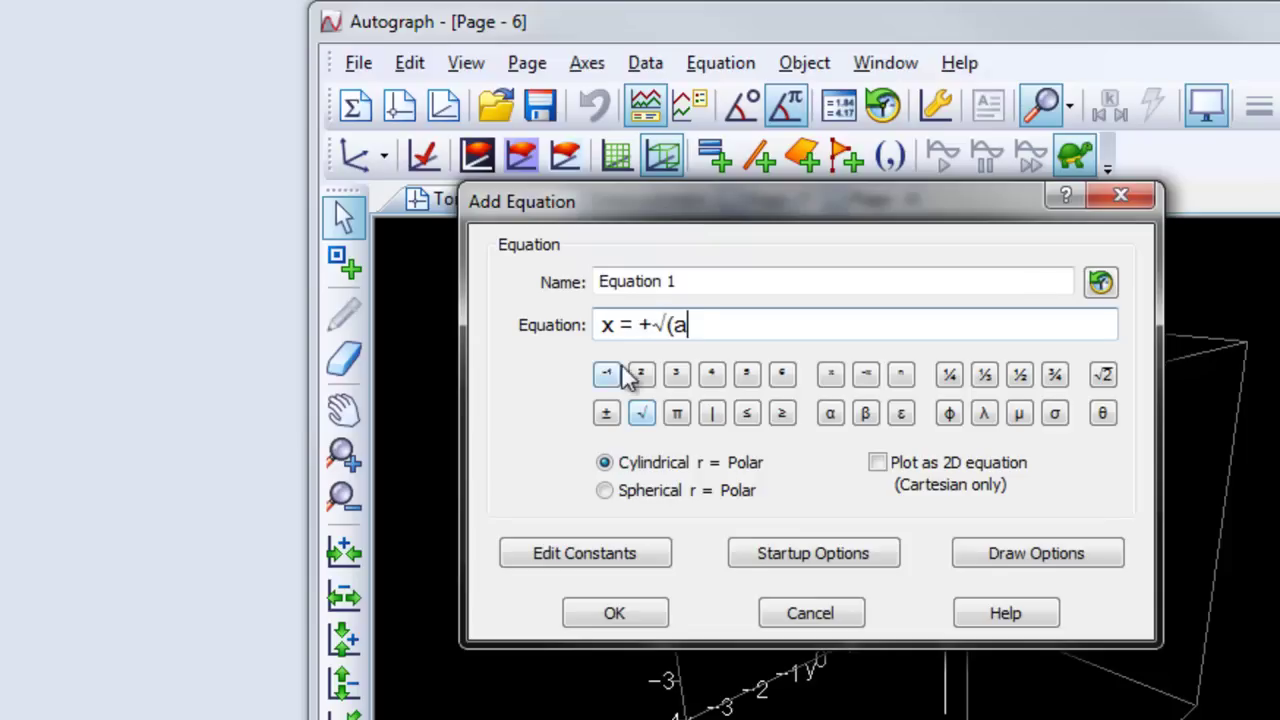
click(642, 376)
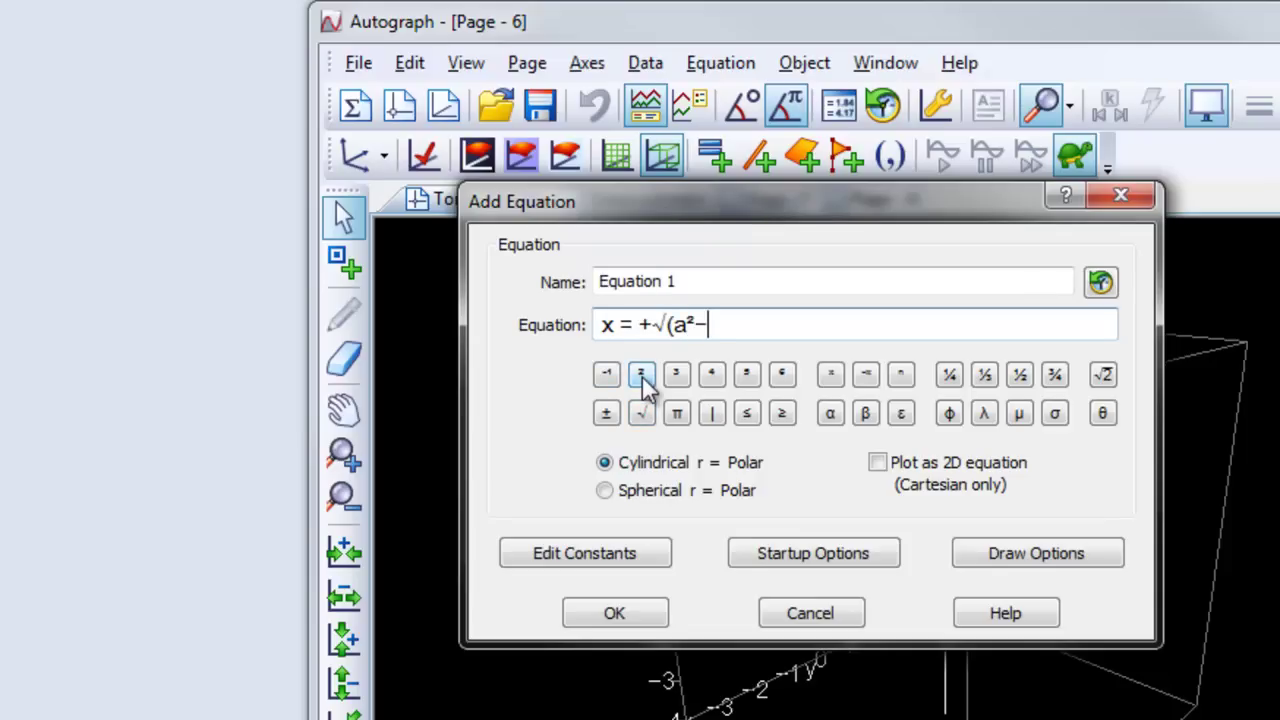
text(-y)
click(642, 376)
text())
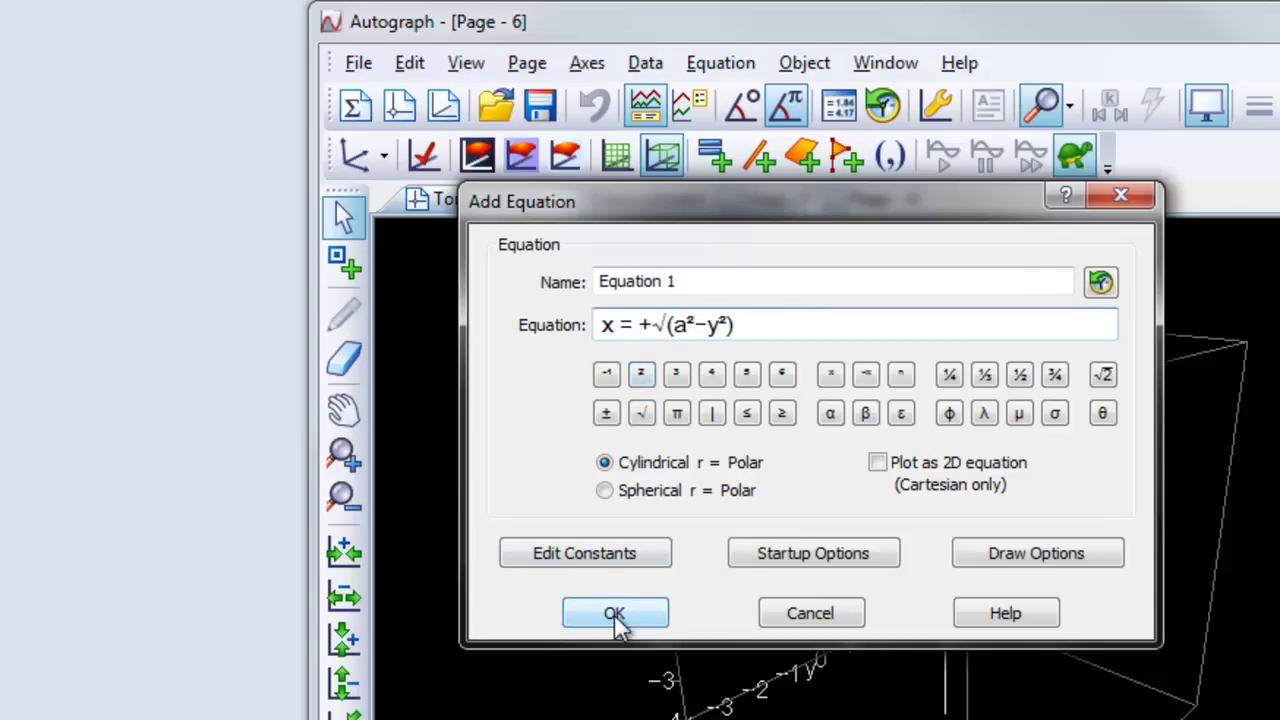
Plot it as a 2D curve with manual y-range −4 to 4 and y-step 0.001.
click(877, 462)
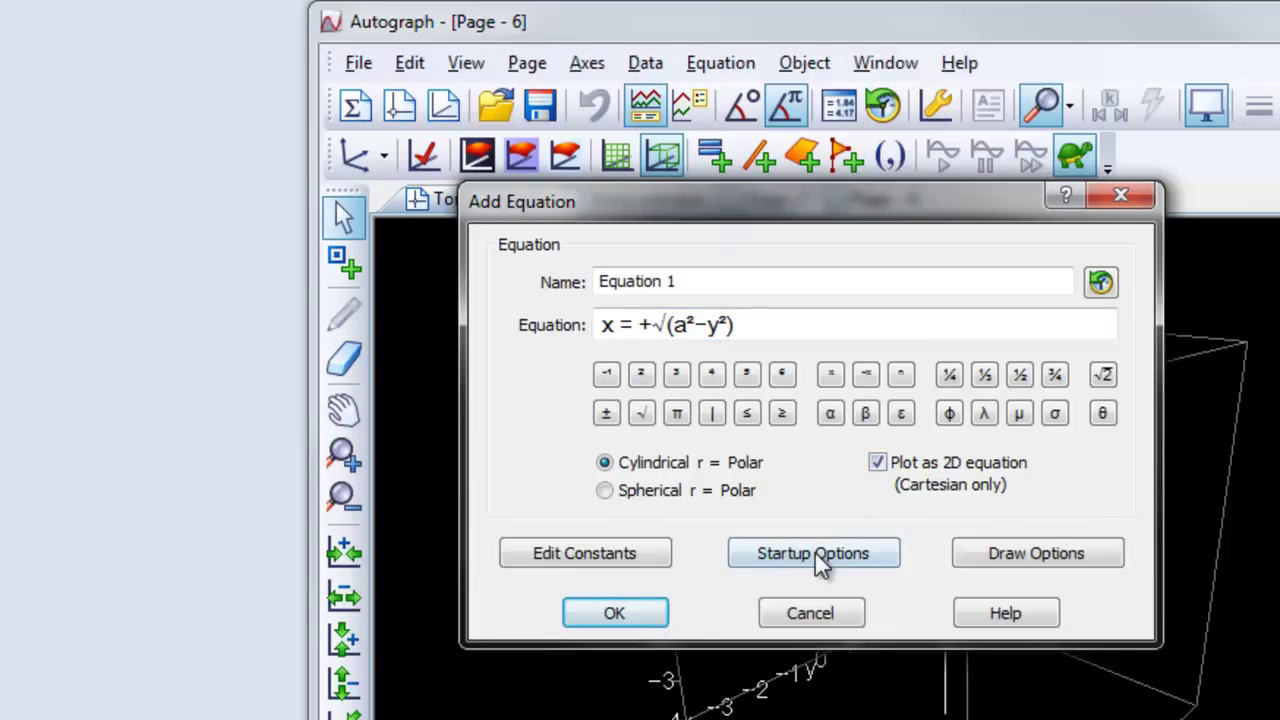
click(800, 553)
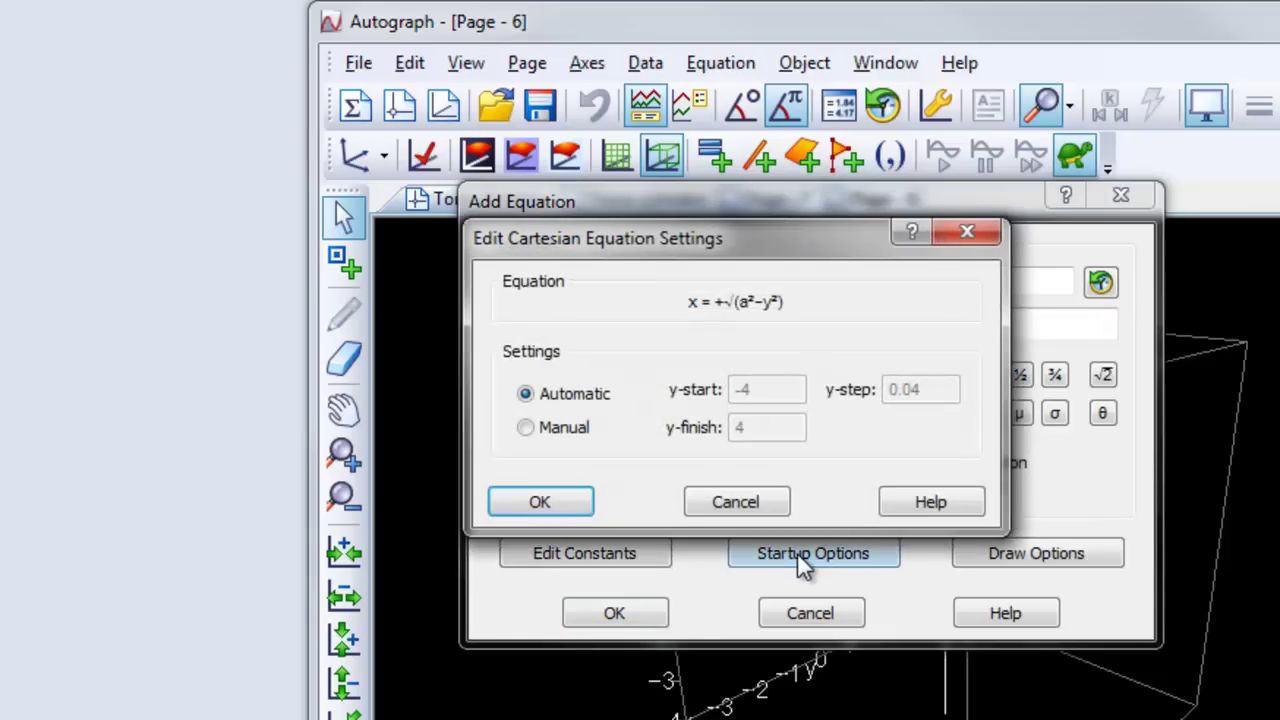
click(525, 427)
click(947, 390)
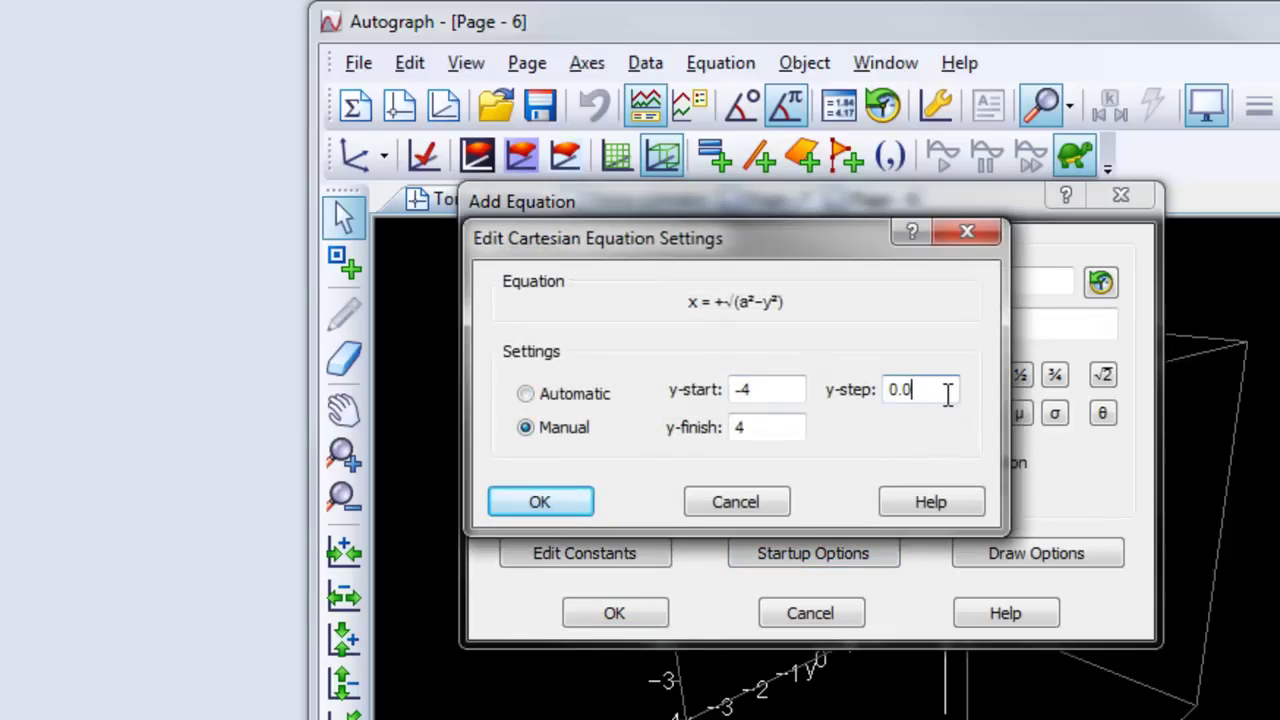
click(558, 510)
click(617, 612)
drag(623, 614, 840, 714)
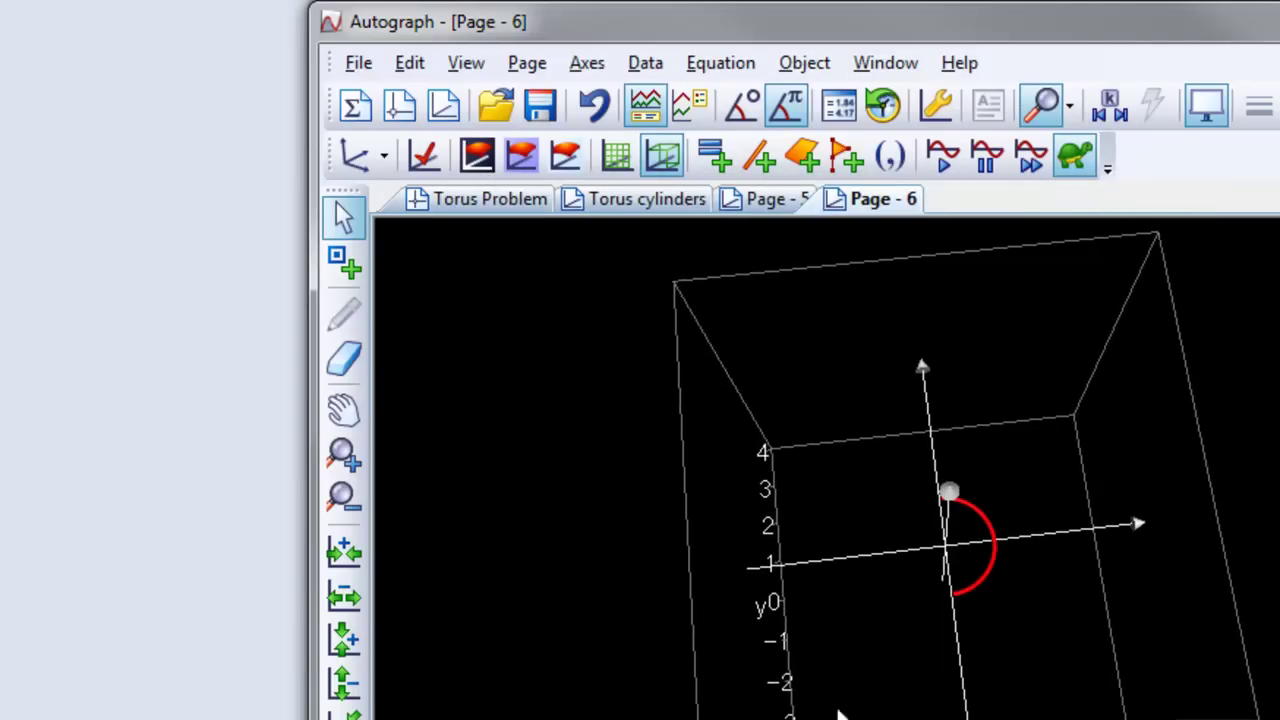
Enter Equation 2, x = −√(a²−y²), by recalling Equation 1 and changing + to −.
right_click(760, 348)
click(826, 366)
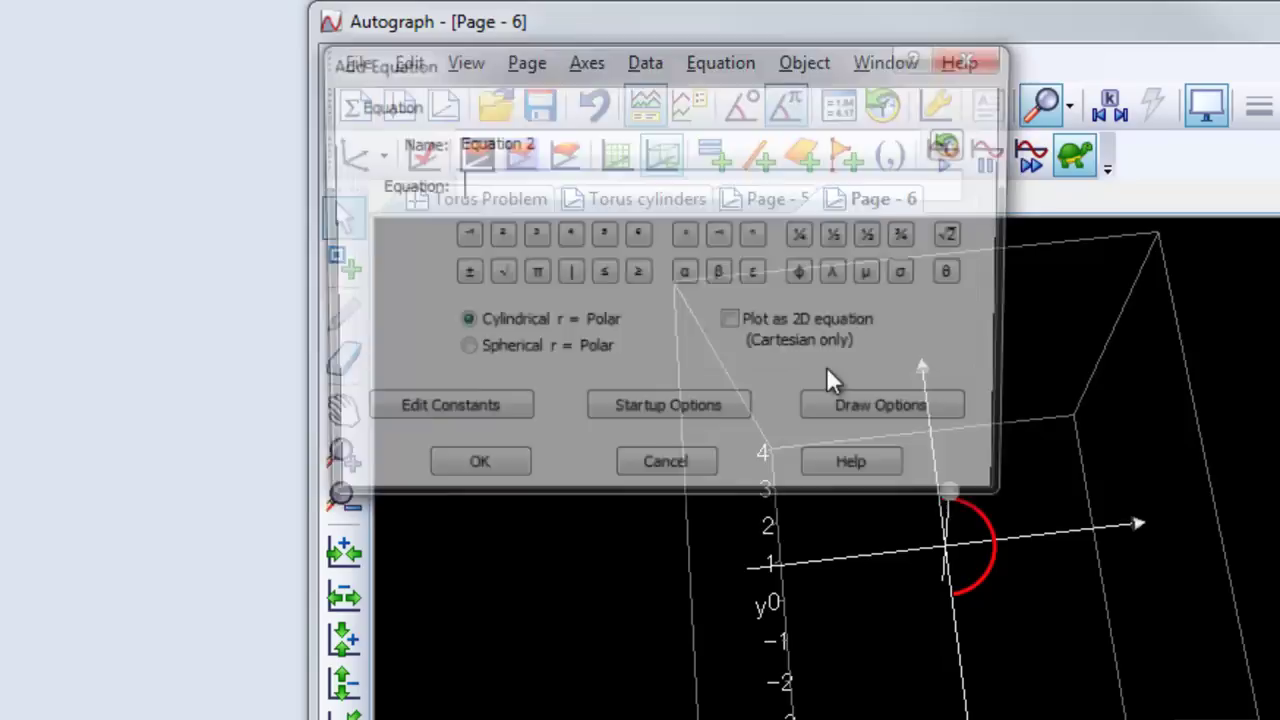
click(955, 145)
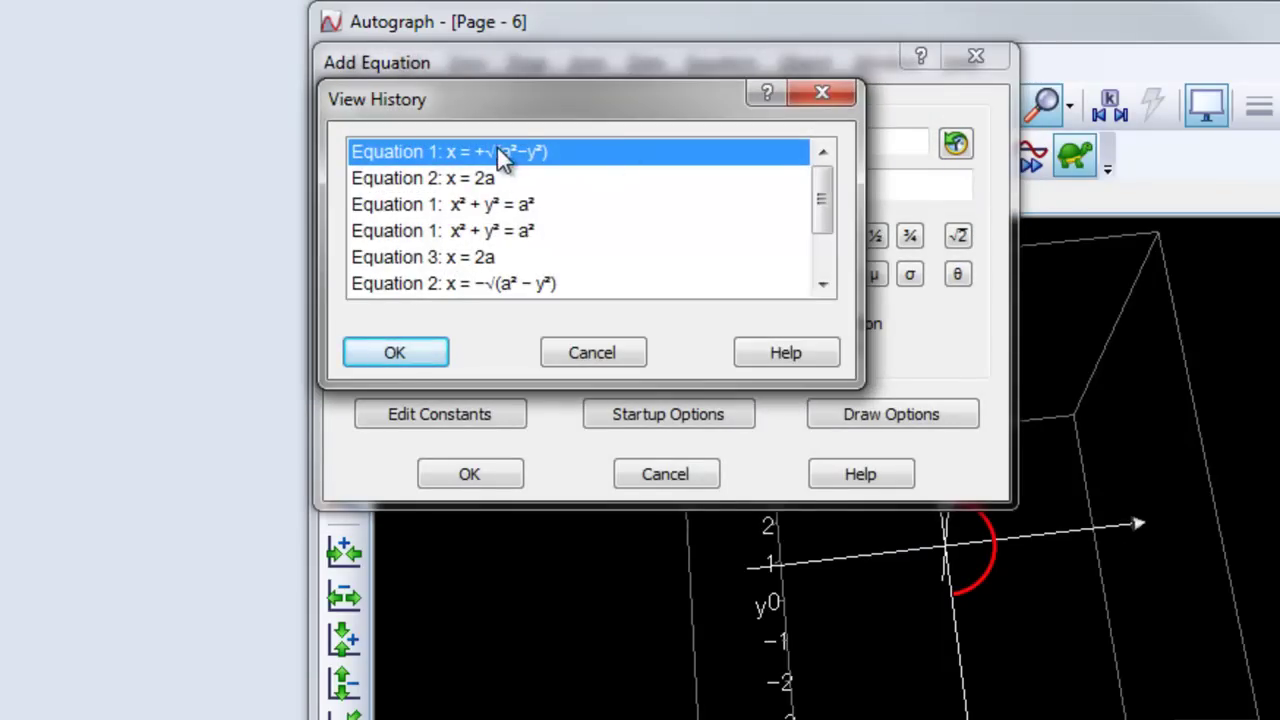
click(394, 352)
click(494, 186)
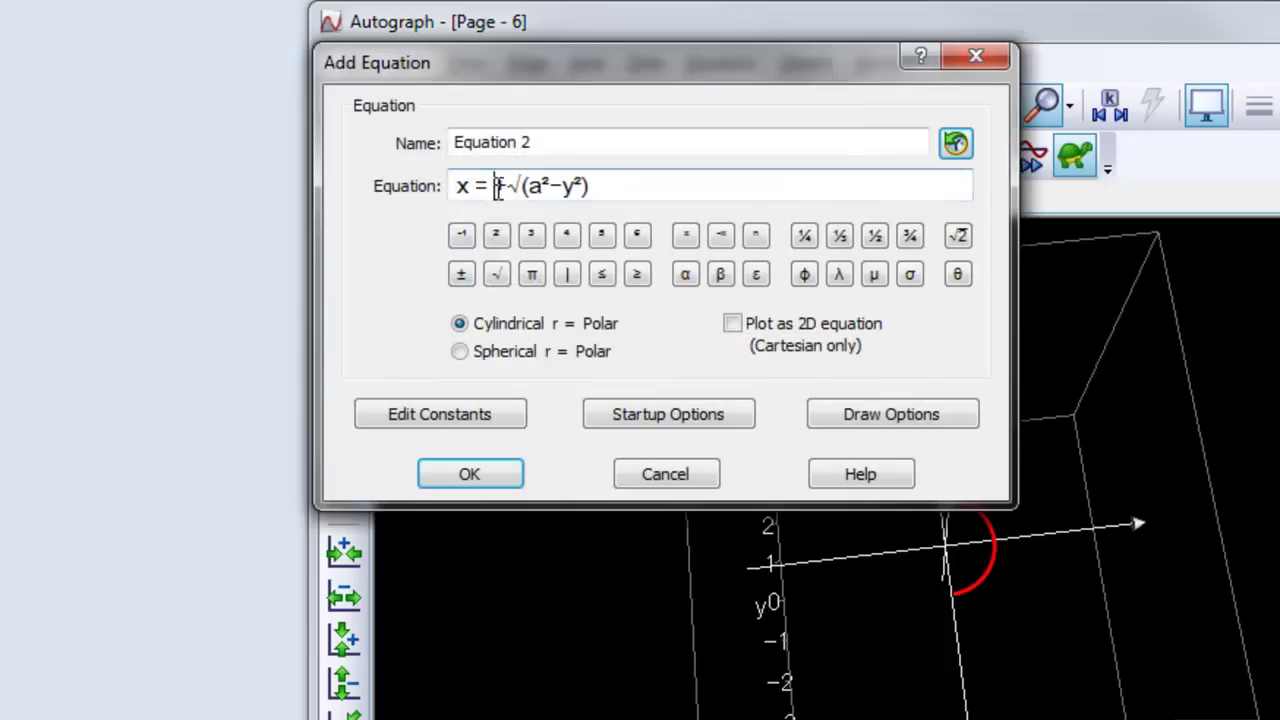
text(-)
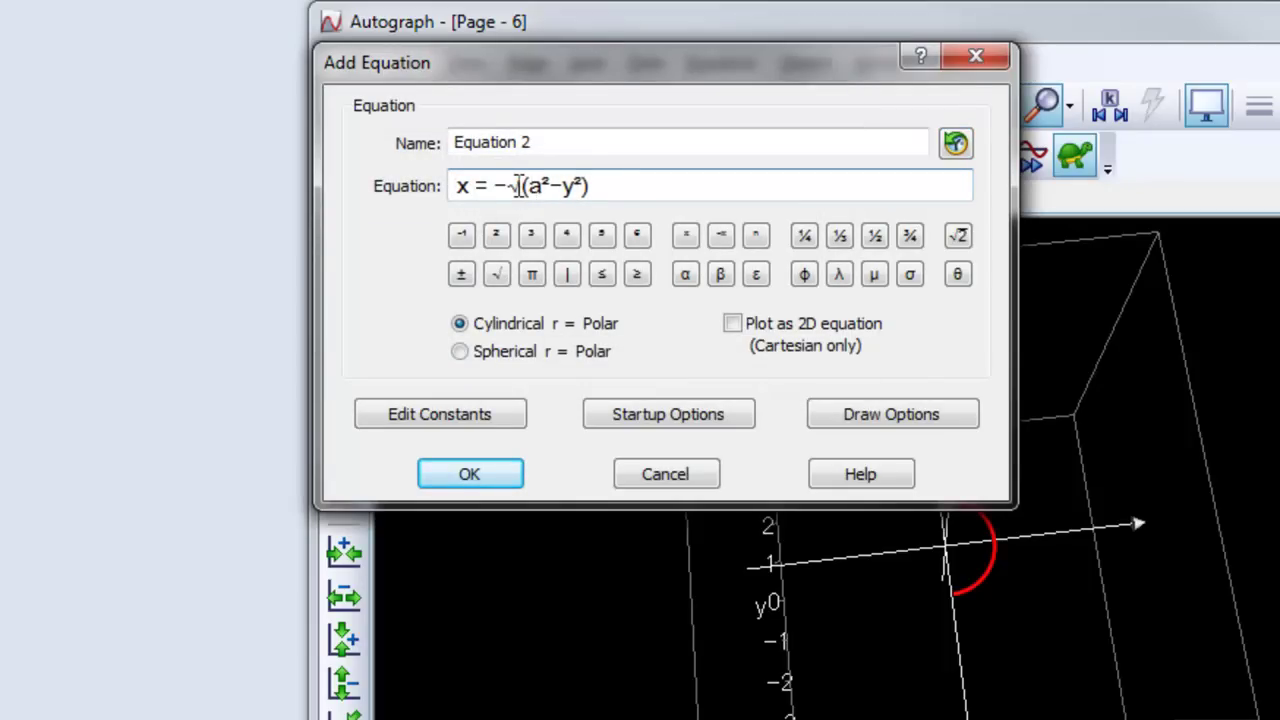
click(479, 470)
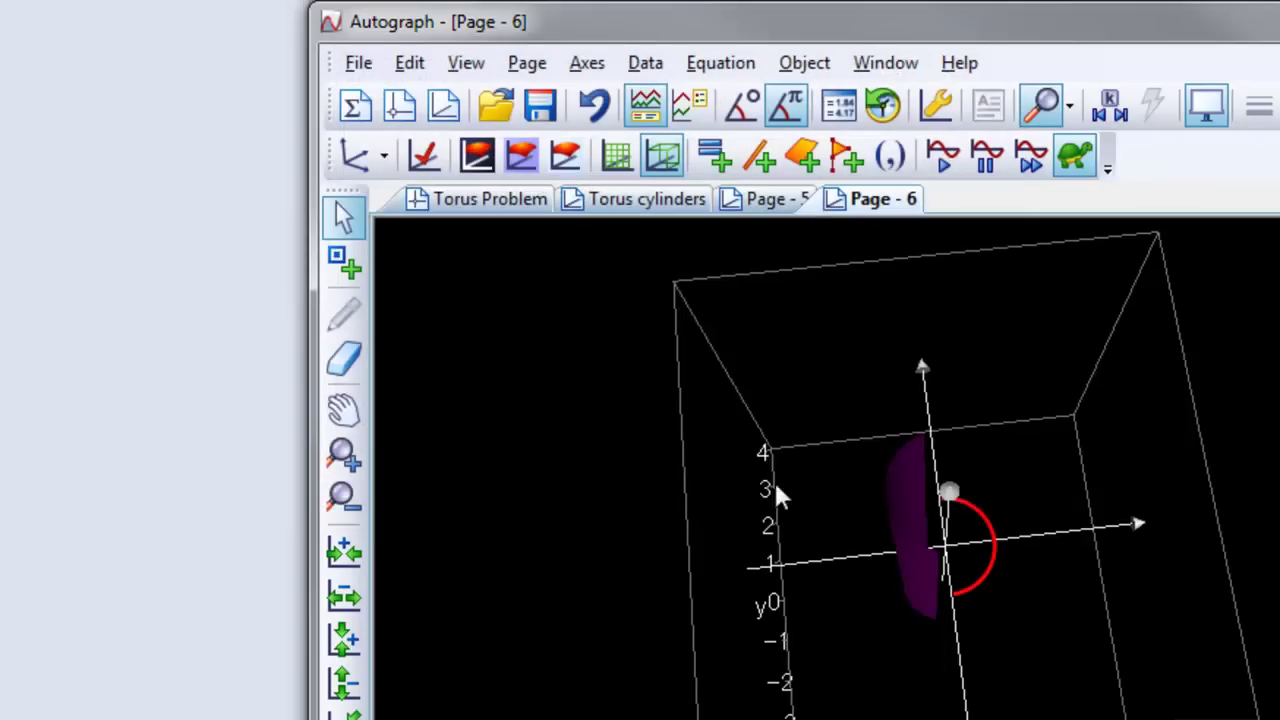
Plot Equation 2 as a 2D curve with a manual y-step of 0.001.
drag(736, 518, 691, 534)
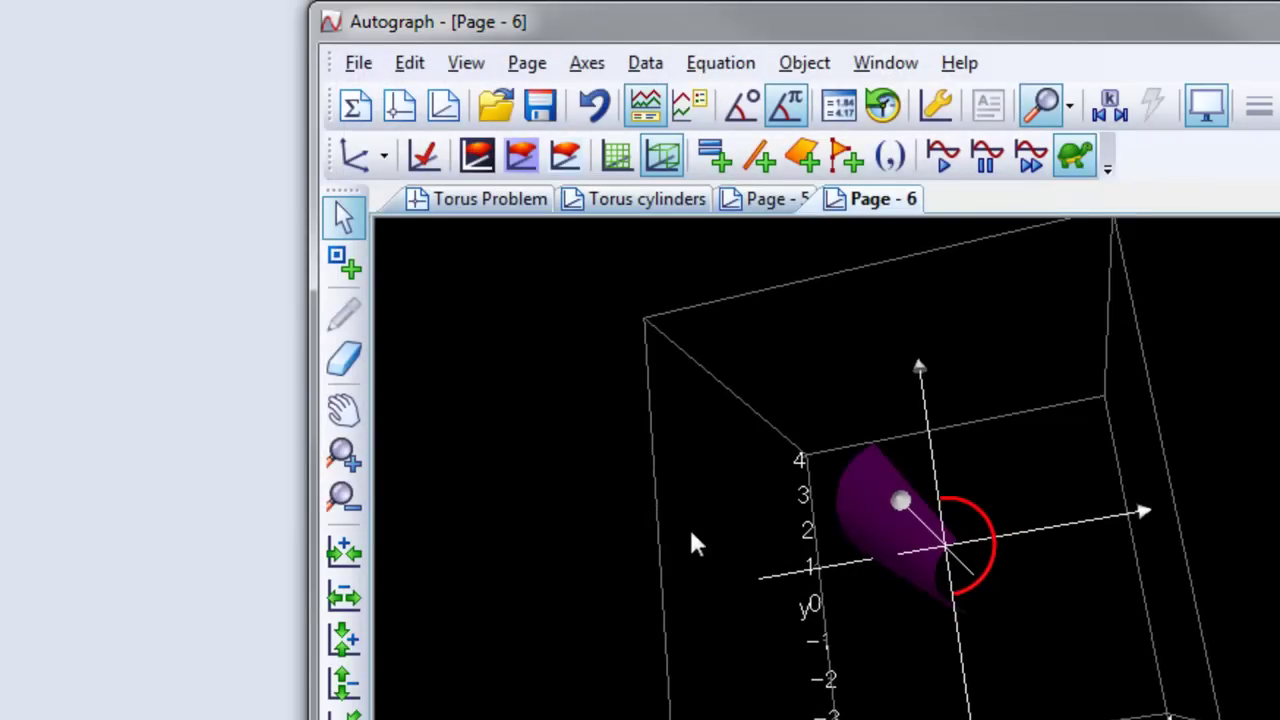
double_click(839, 530)
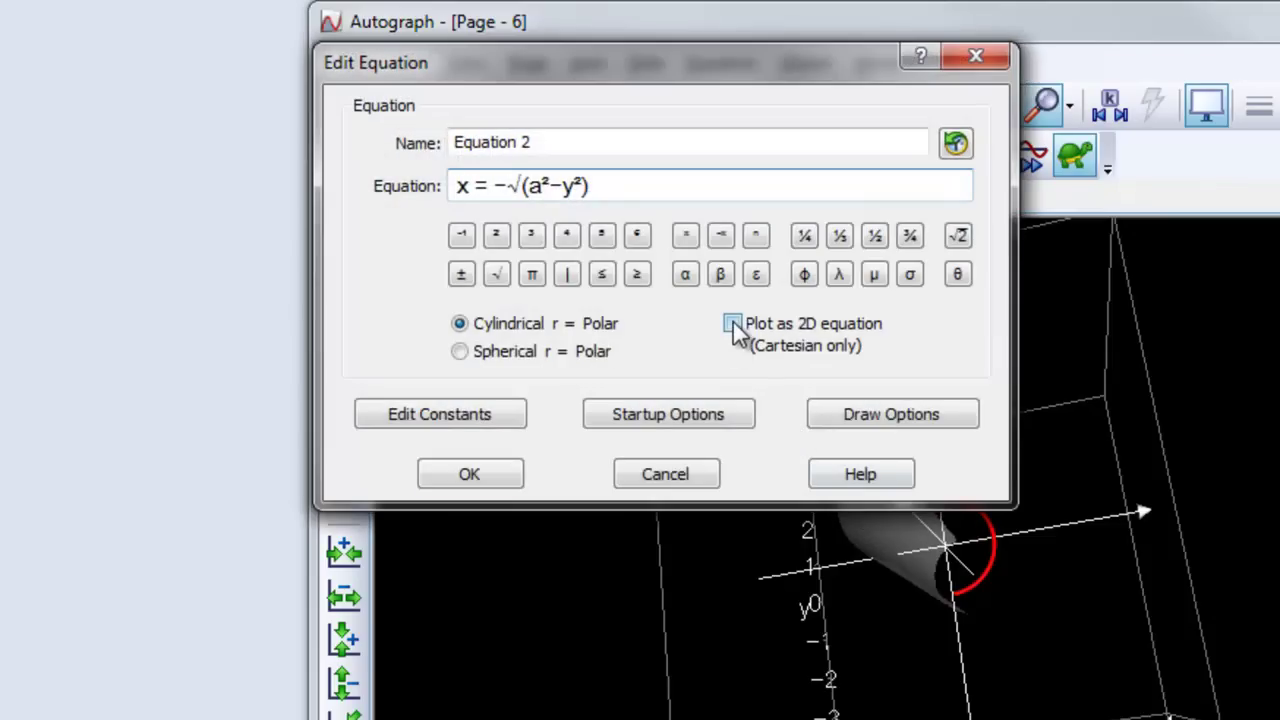
click(734, 325)
click(659, 416)
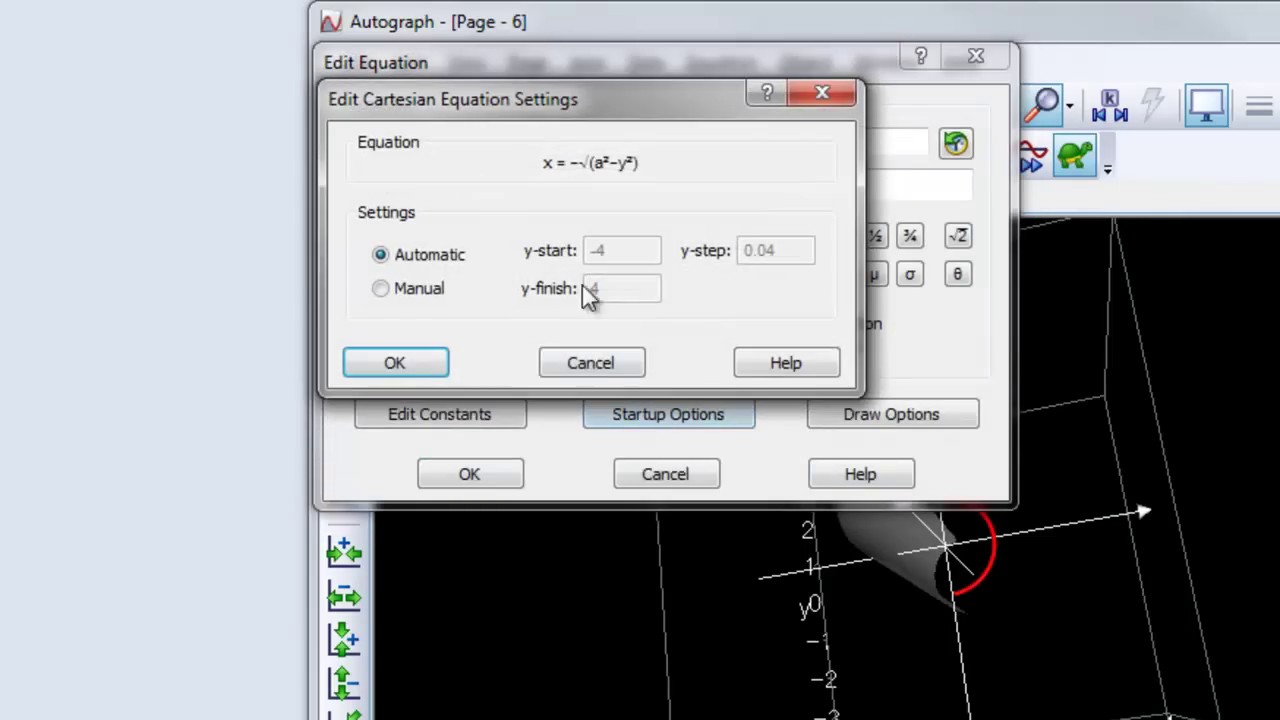
click(380, 288)
click(797, 250)
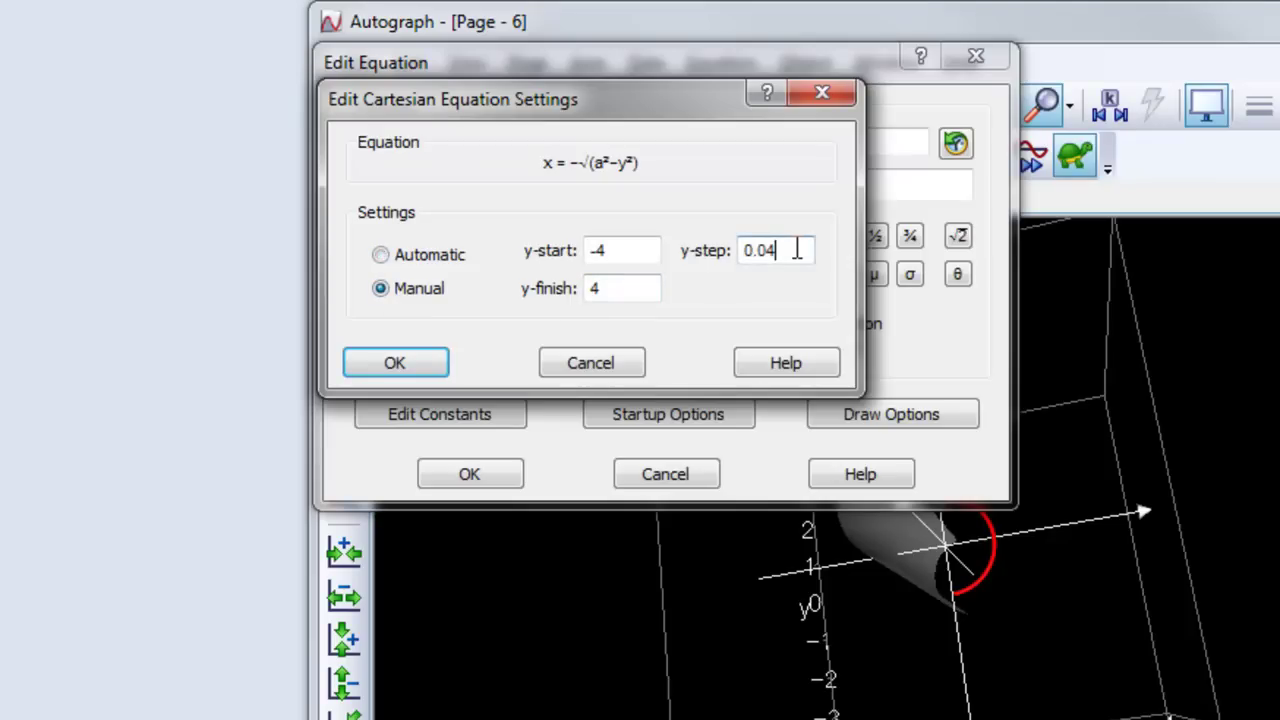
key(BackSpace)
text(01)
click(395, 363)
Turn the circle face-on, zoom in, and place a point on the red half at (0.6, 0.8).
click(469, 474)
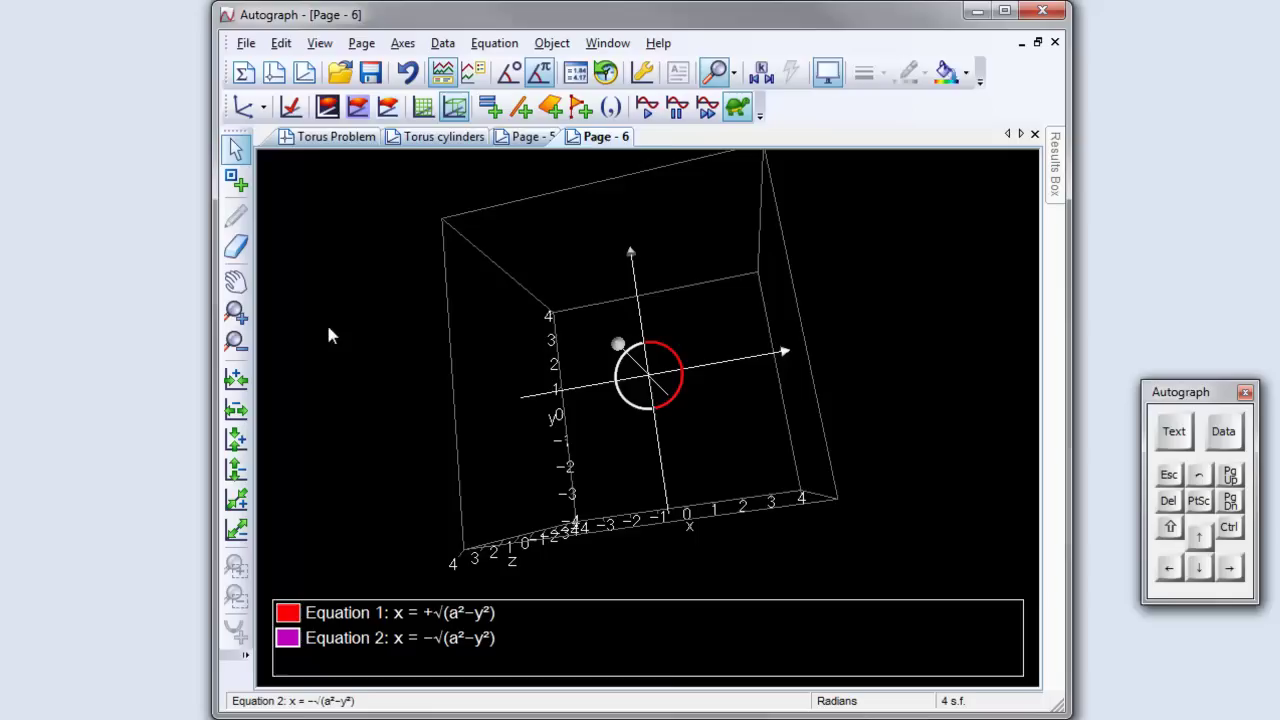
drag(418, 306, 700, 230)
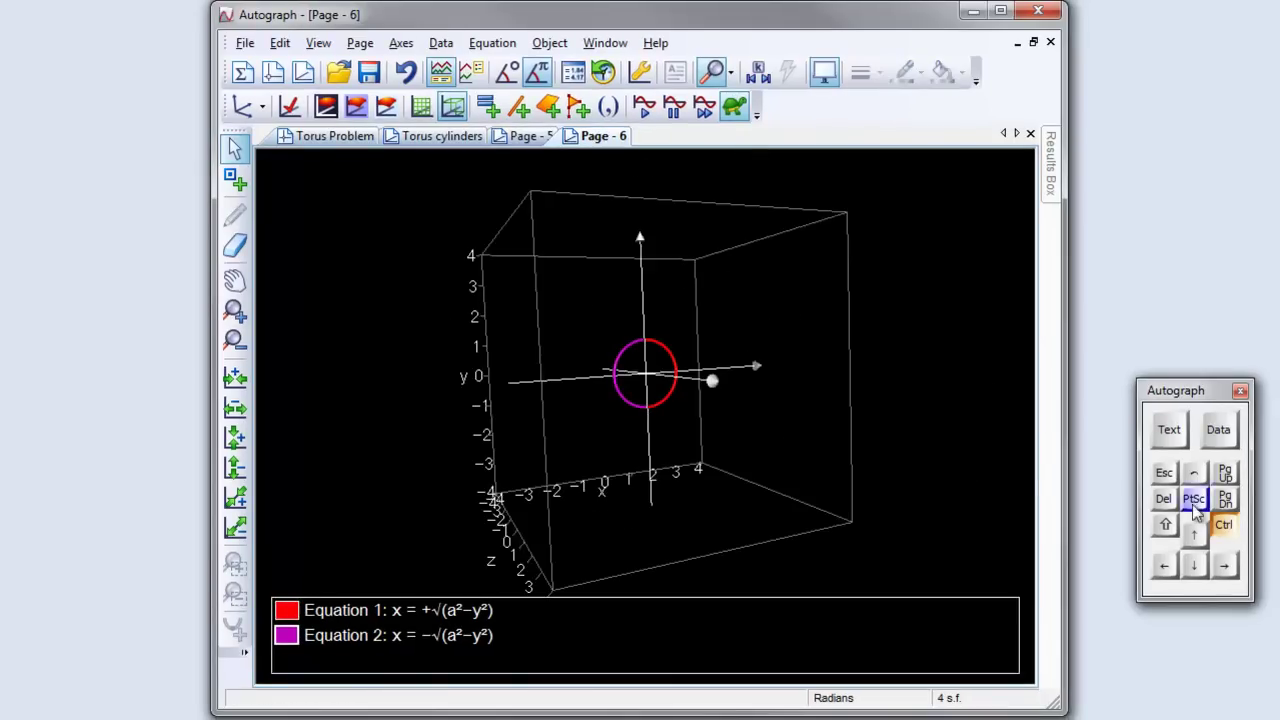
ctrl+drag(763, 260, 782, 450)
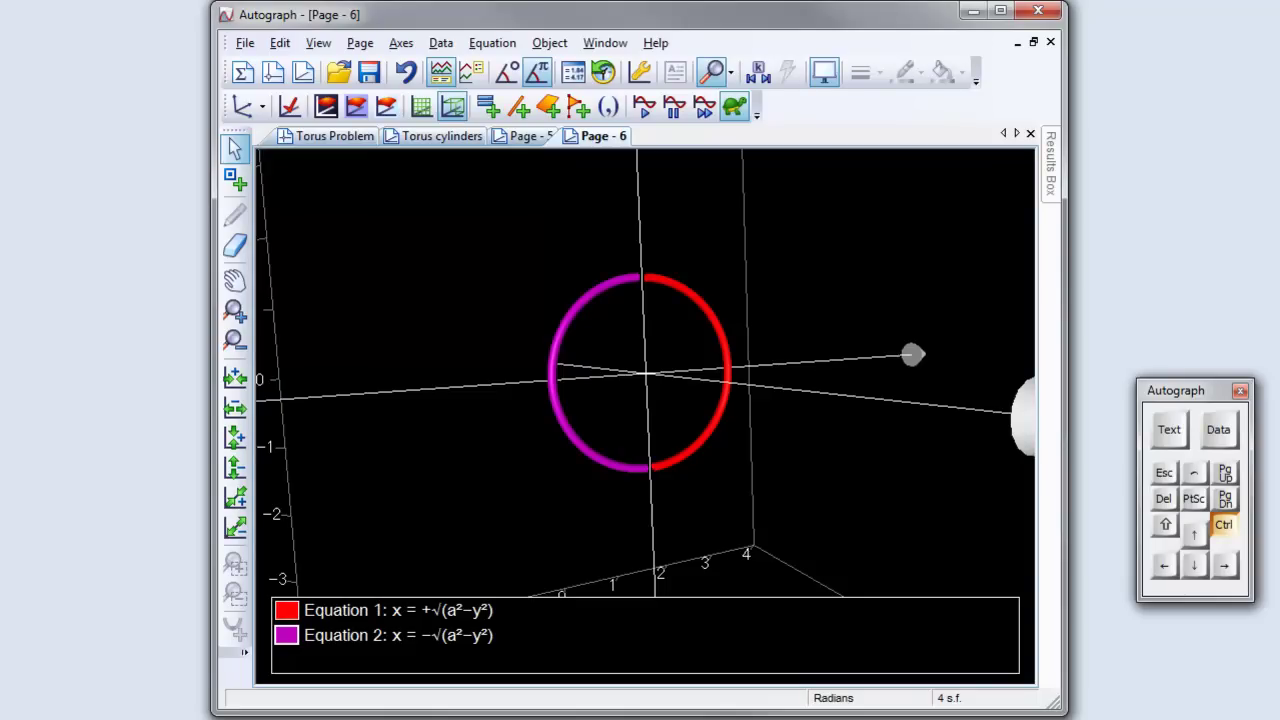
click(234, 178)
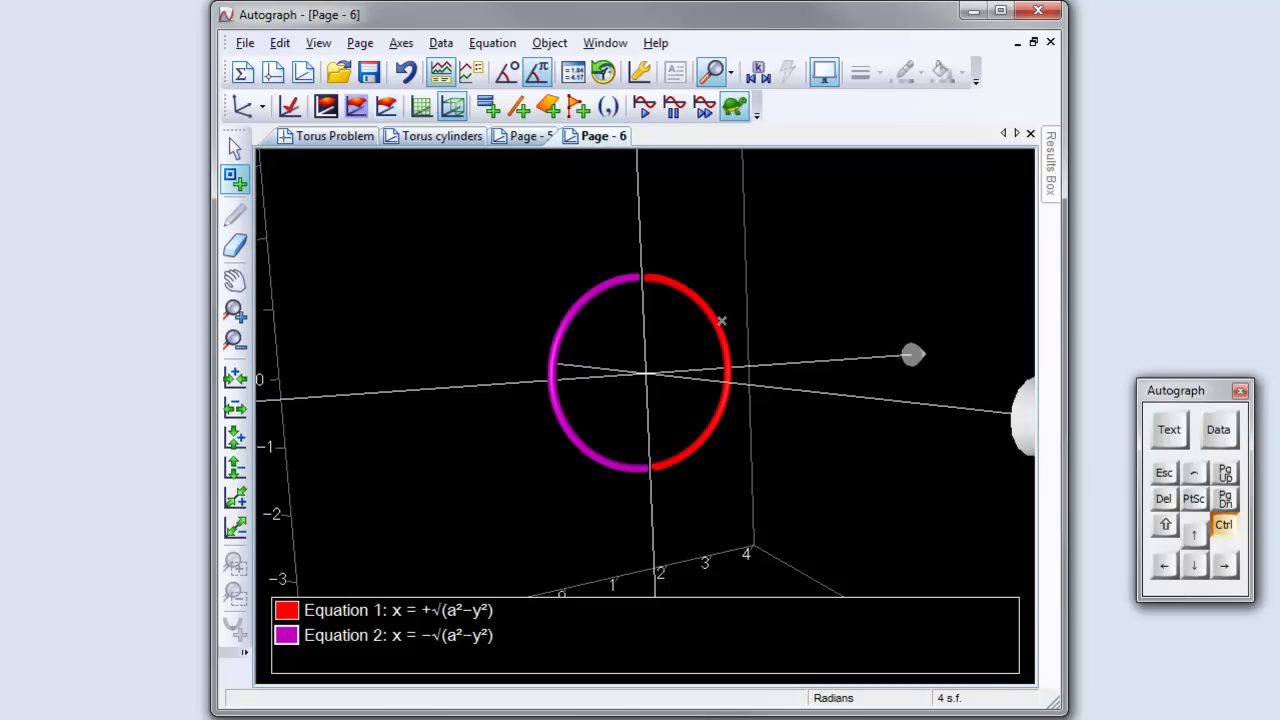
click(698, 298)
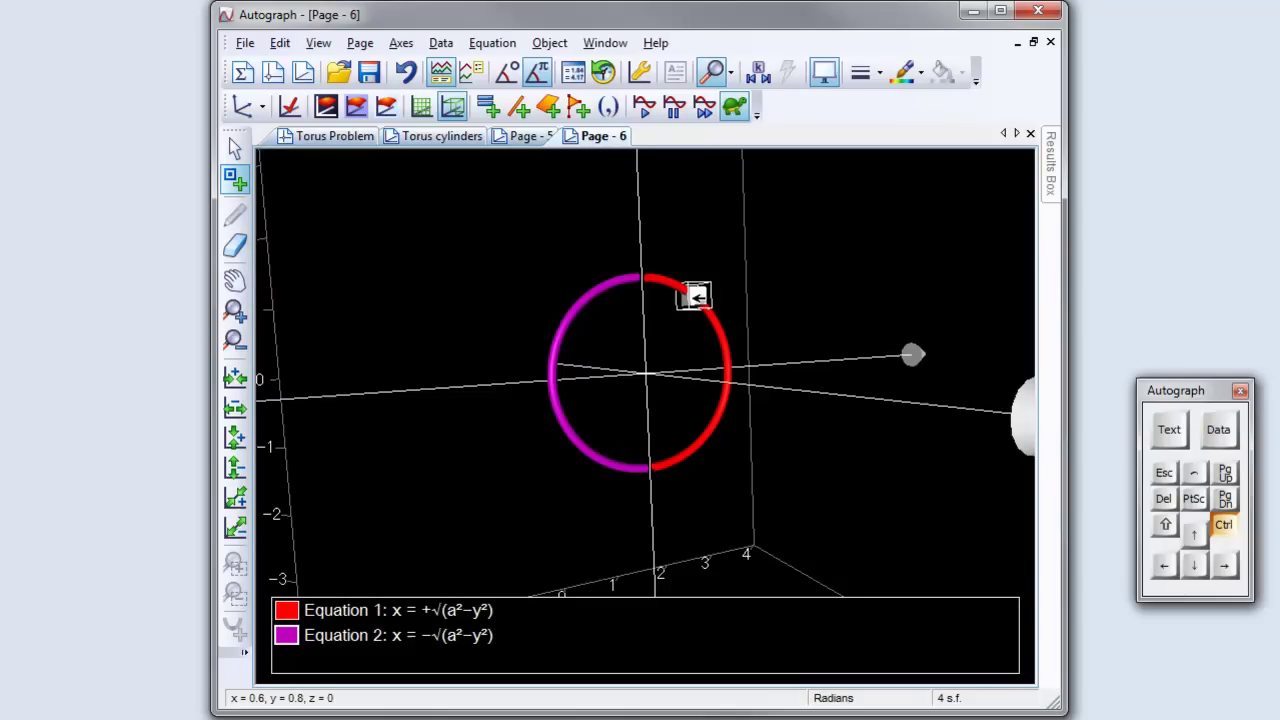
Add a second point on the purple half of the circle.
click(586, 450)
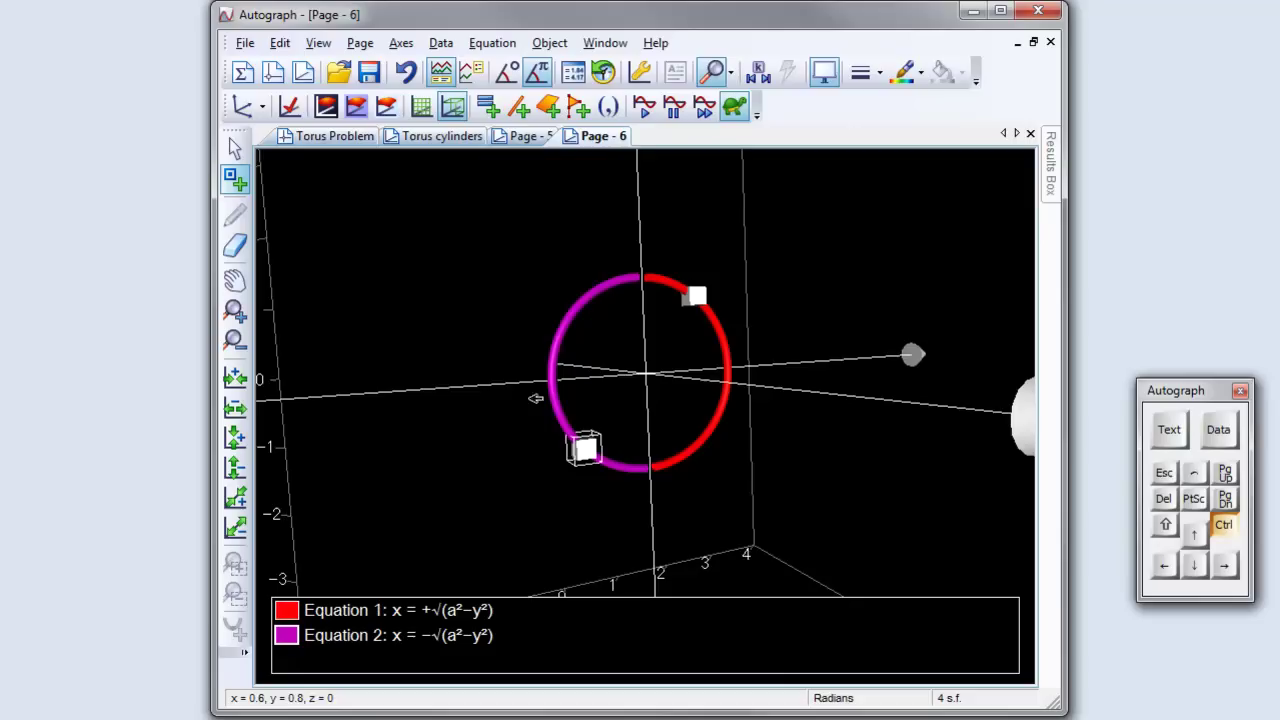
click(234, 148)
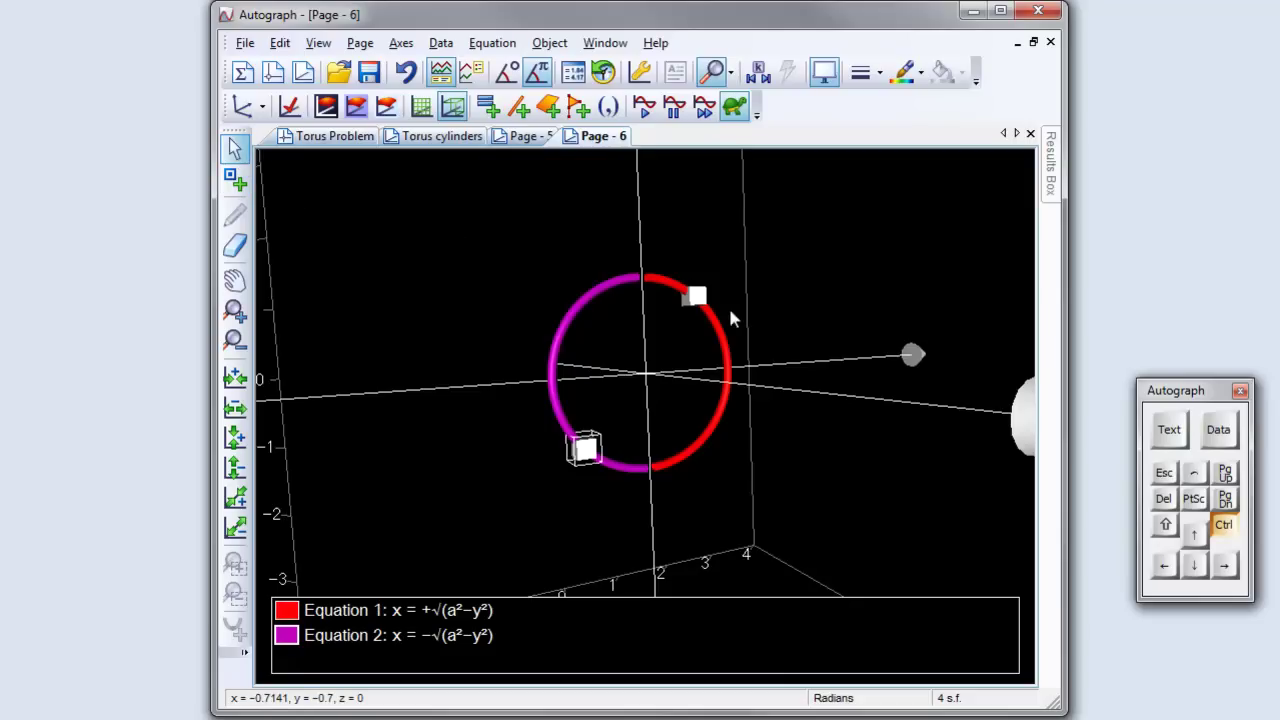
click(710, 307)
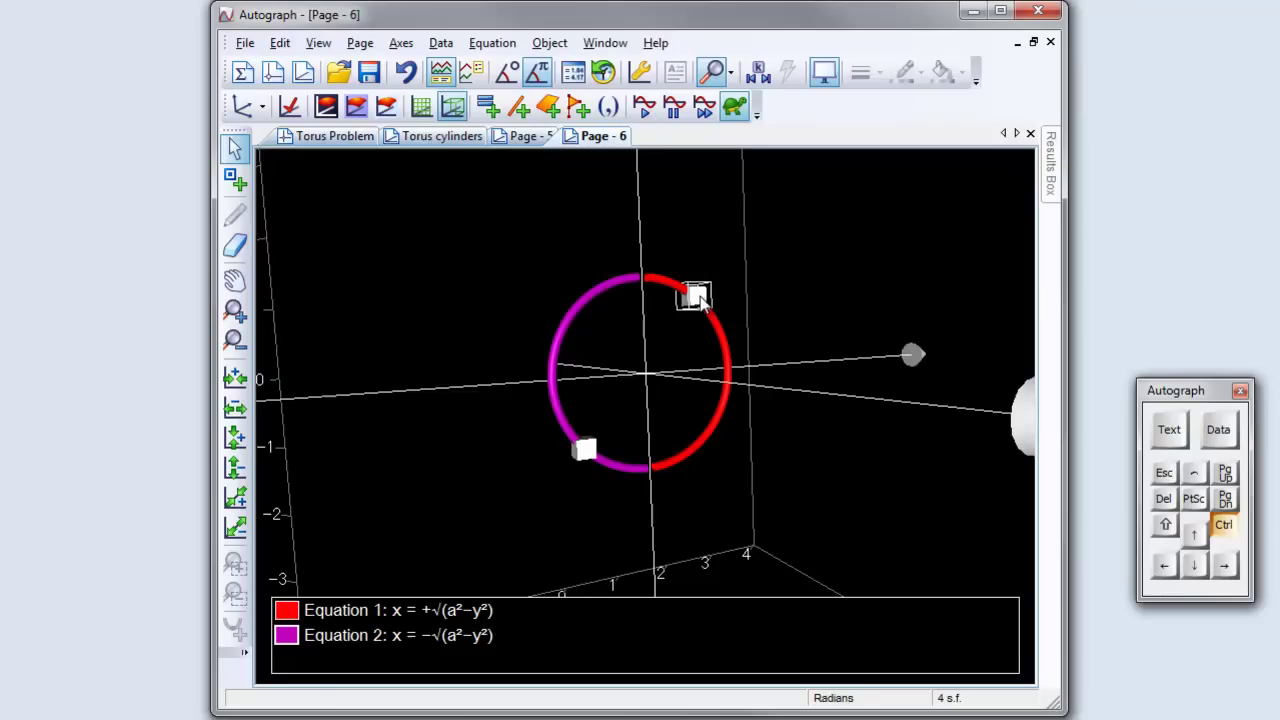
Set the red-half point's y-coordinate to b, moving it to the circle's top.
double_click(697, 297)
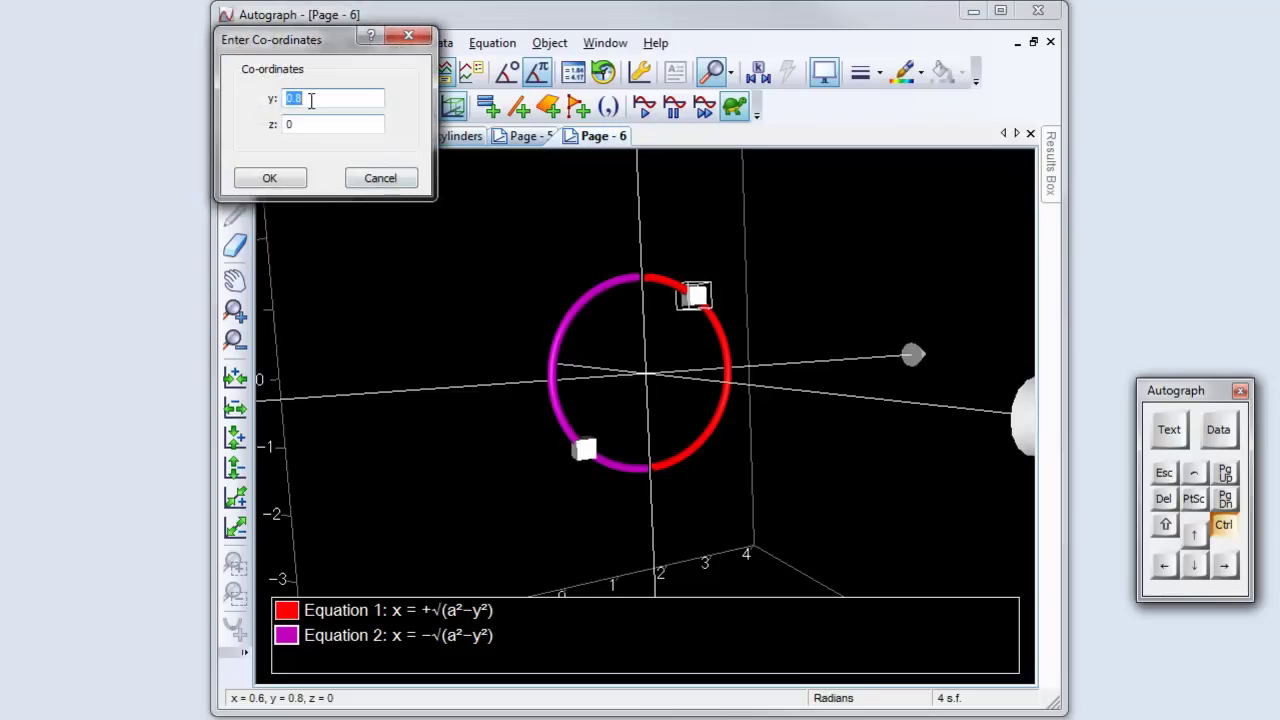
click(1225, 527)
text(b)
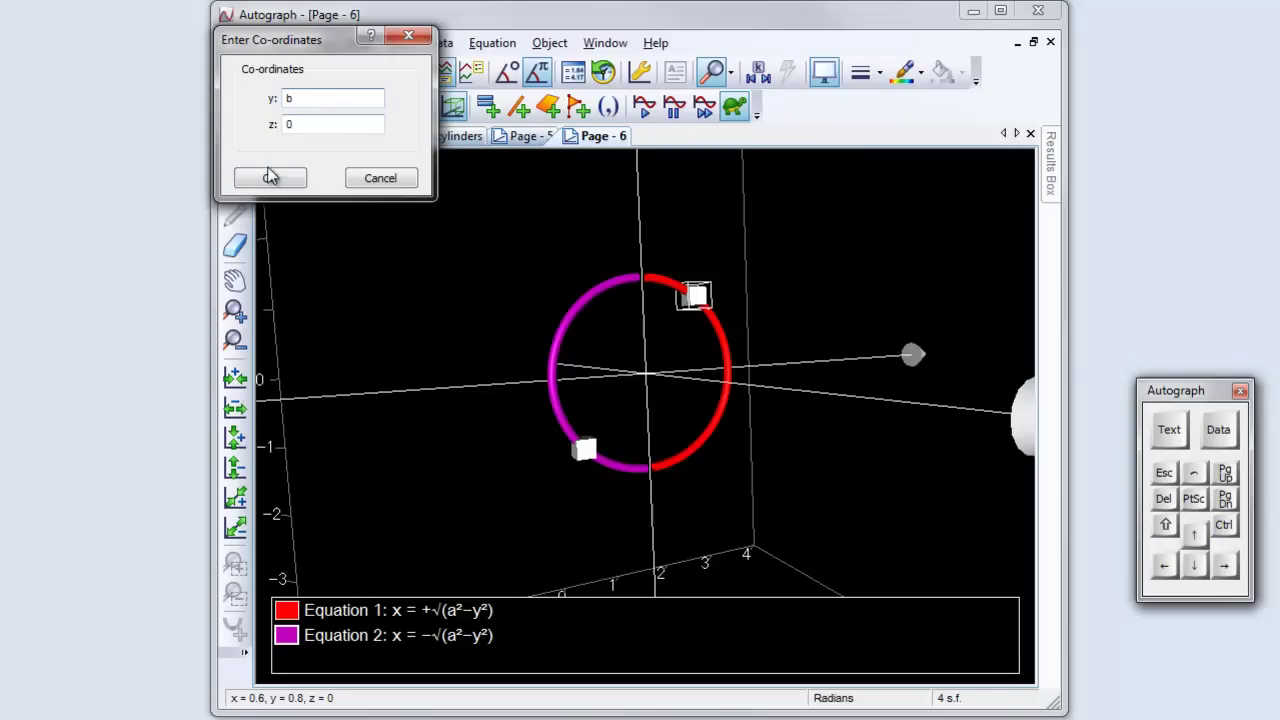
click(272, 178)
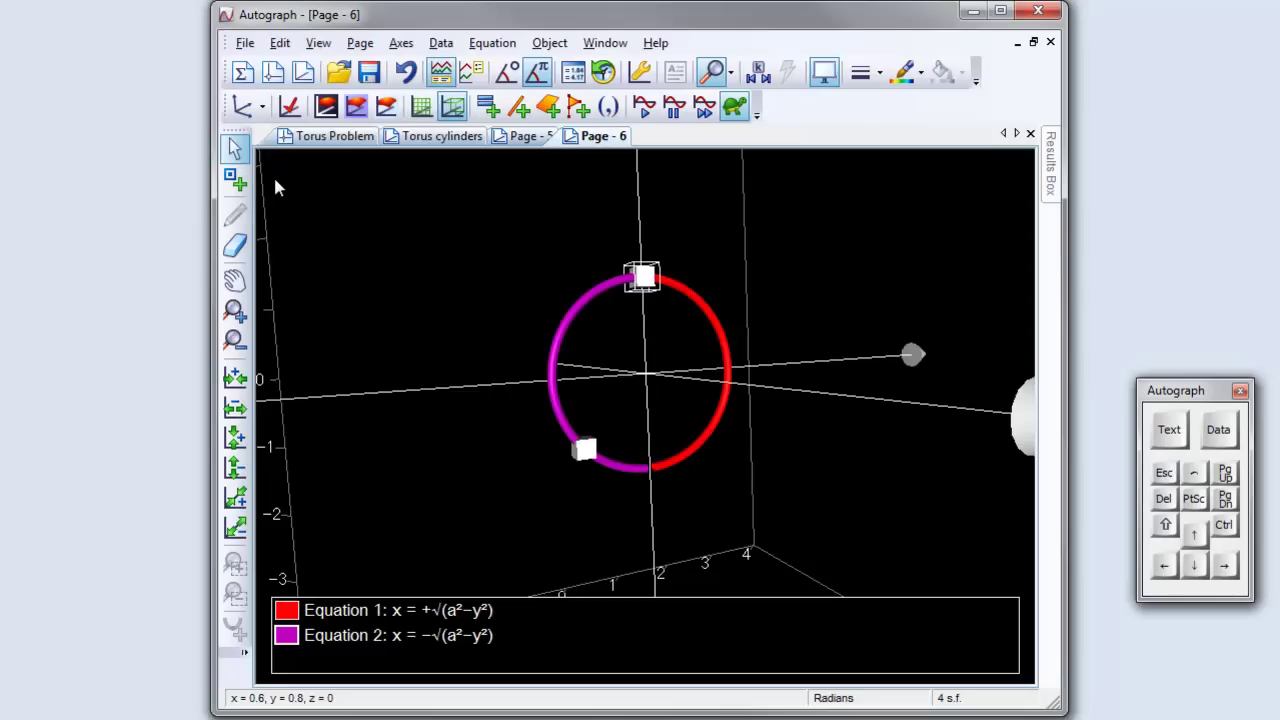
Step constant b down from 1 to 0.5 in the Constant Controller, moving the red-half point to y = 0.5.
click(757, 78)
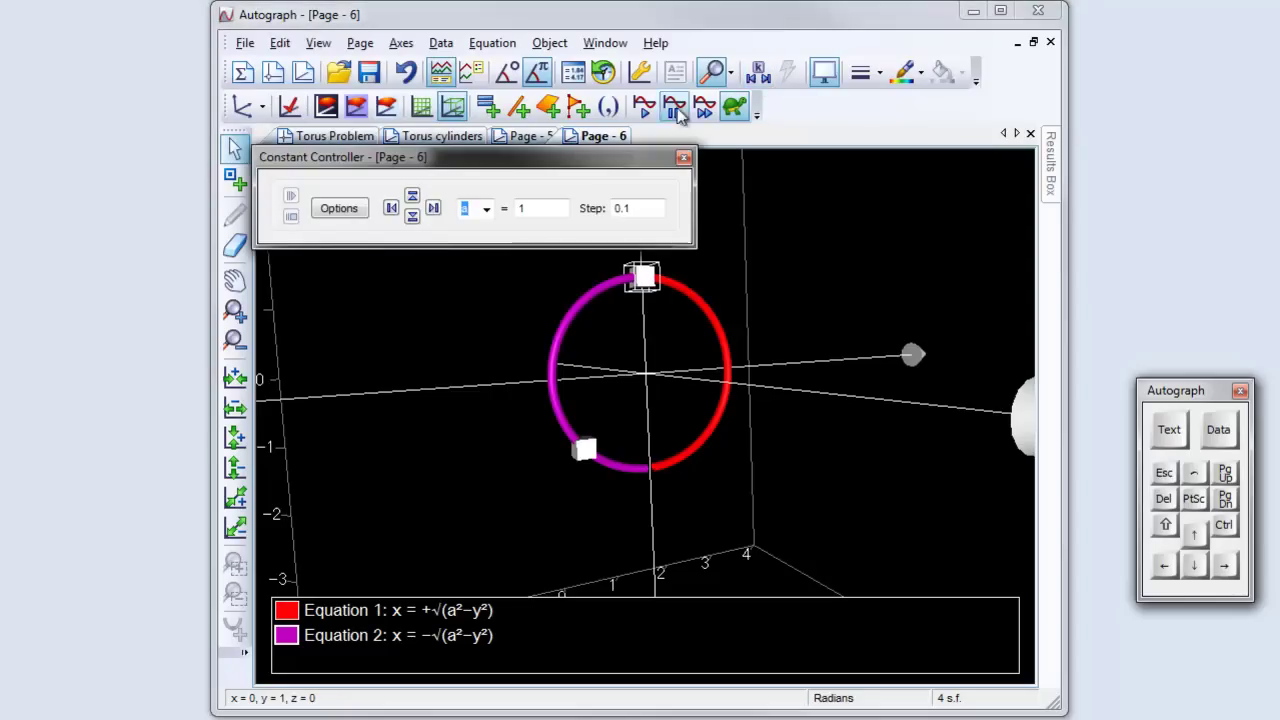
drag(508, 158, 518, 86)
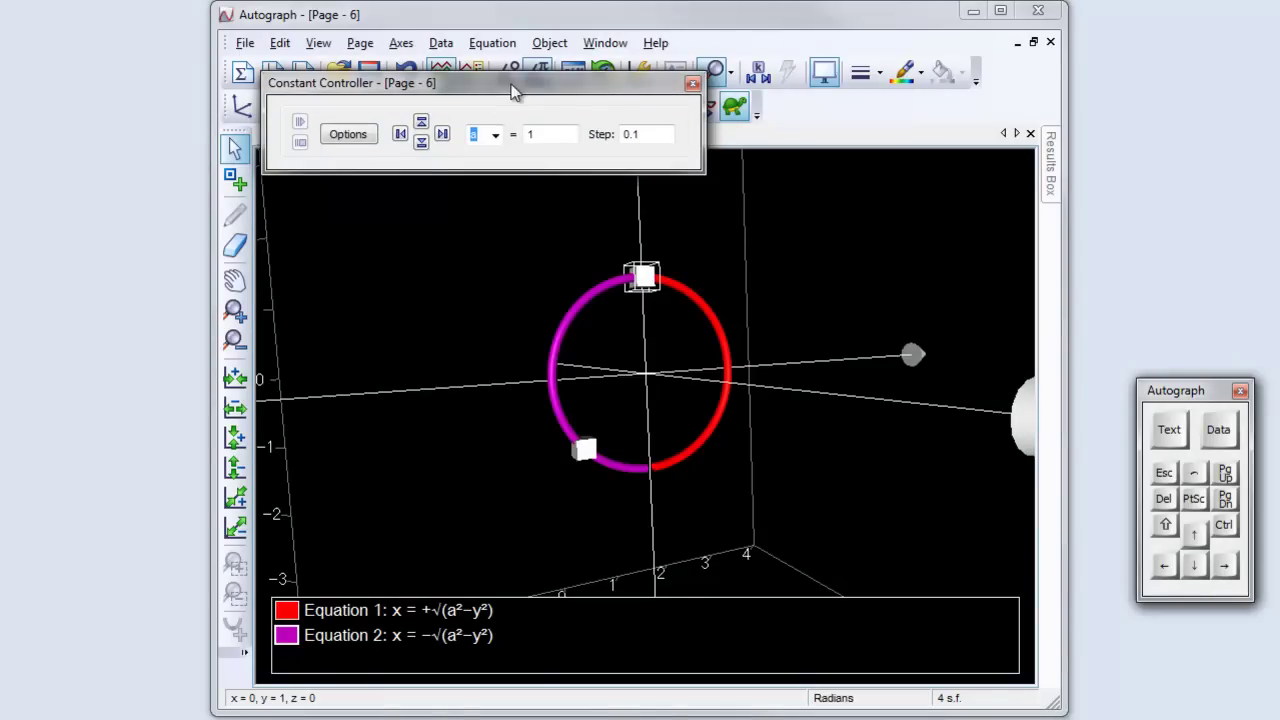
click(492, 135)
click(483, 168)
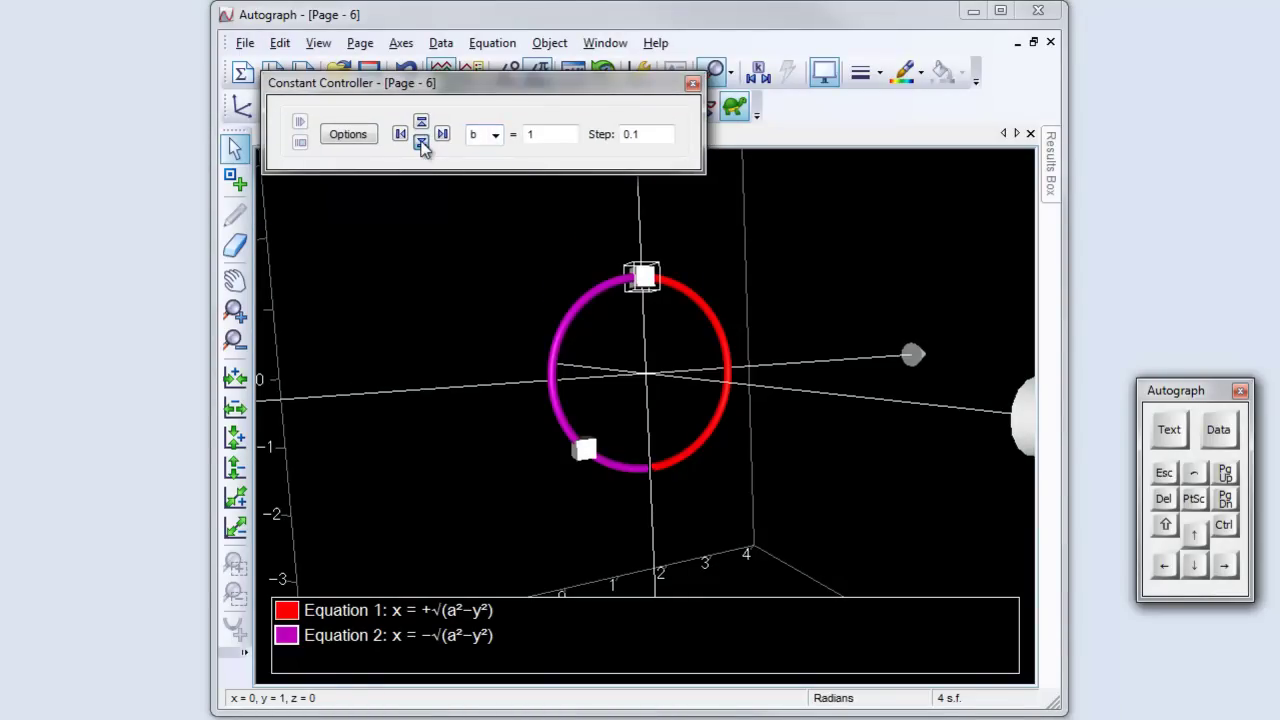
click(421, 143)
click(421, 143)
click(421, 143)
click(421, 143)
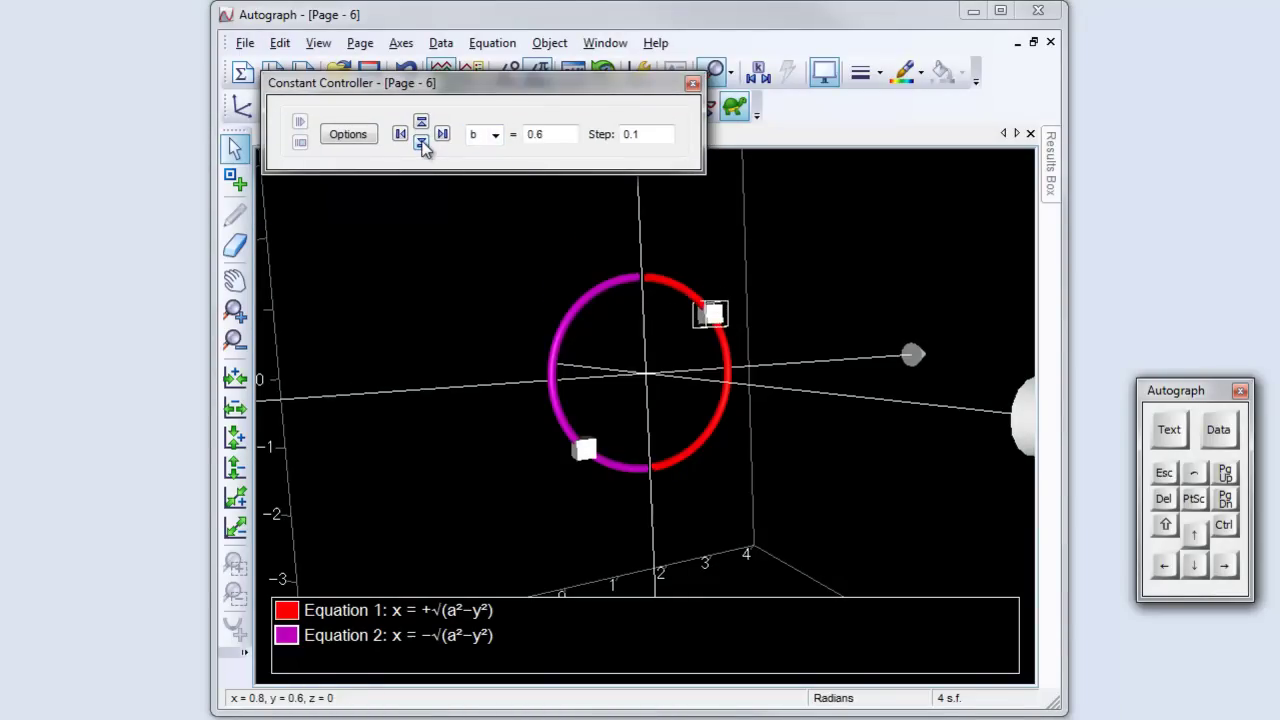
click(421, 143)
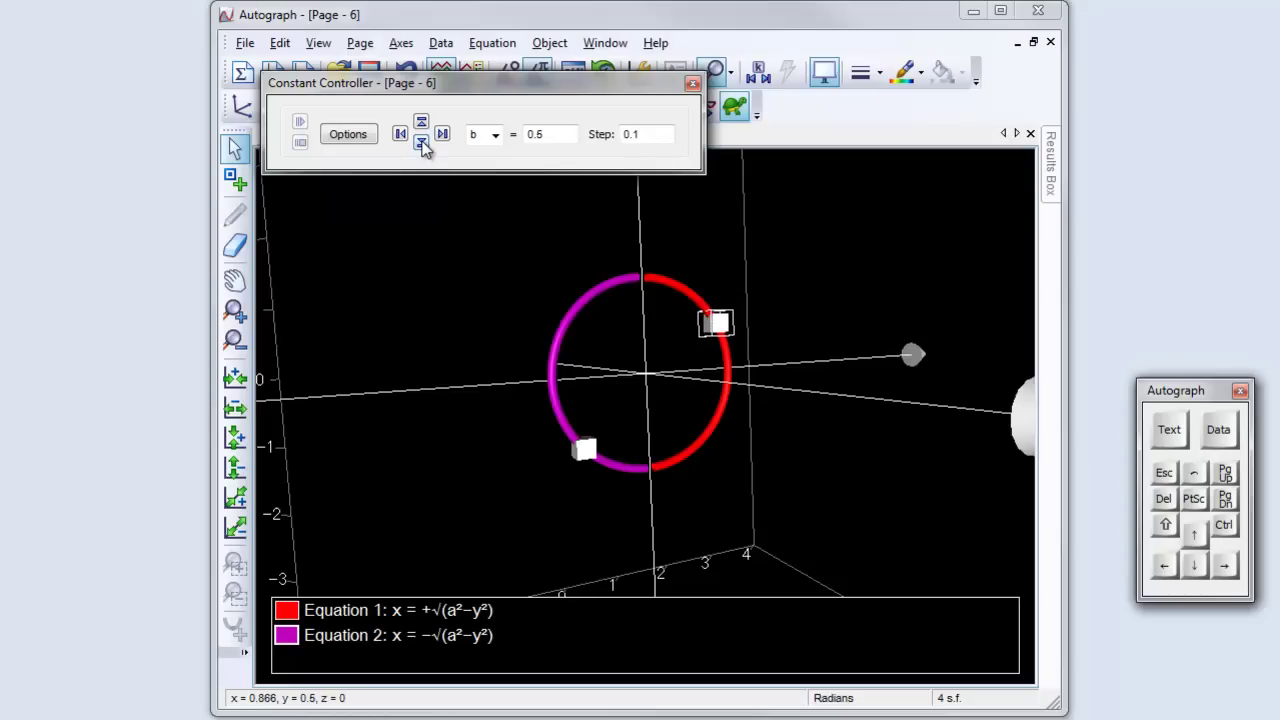
click(459, 224)
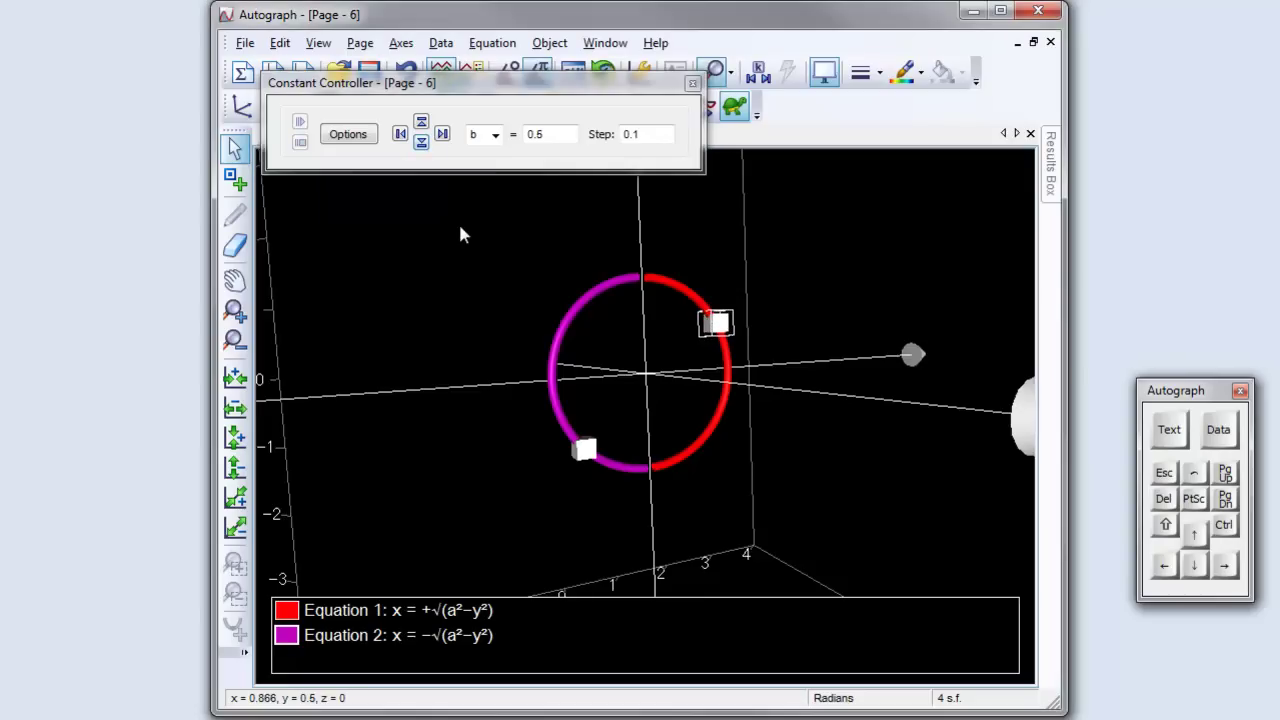
Give the lower point y-coordinate b+0.1, then select it and the red-half point.
double_click(582, 449)
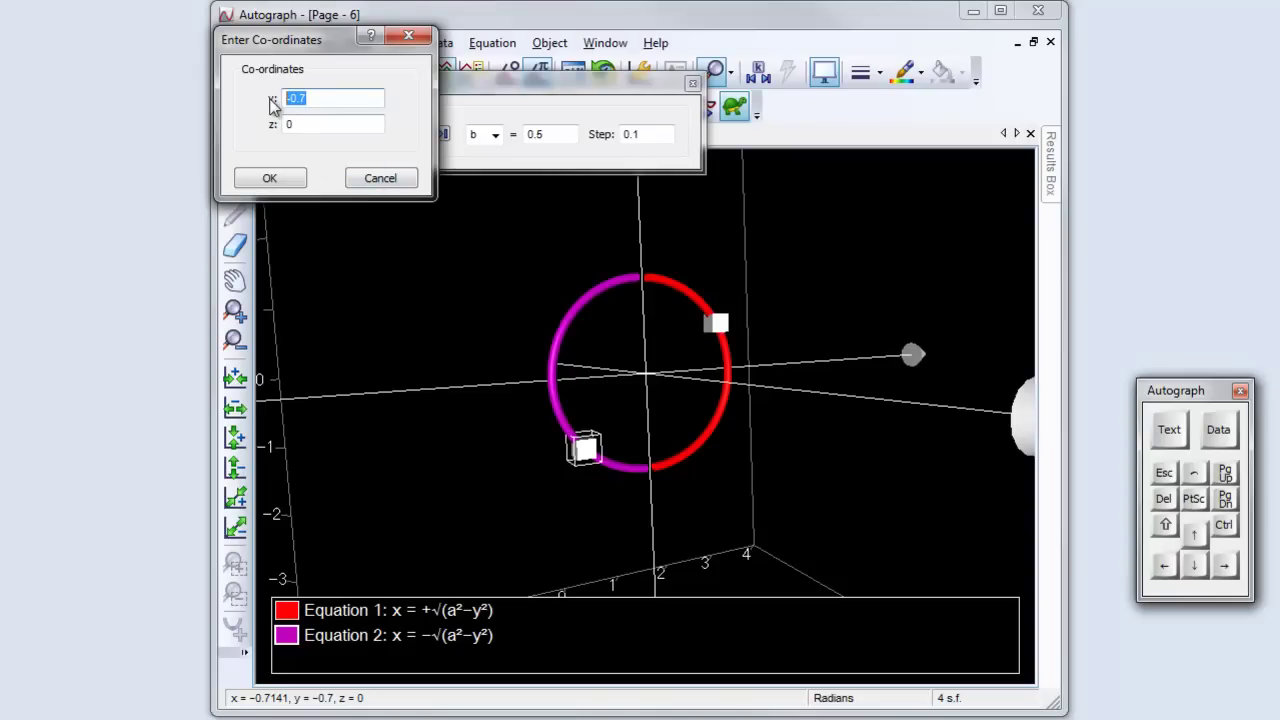
text(b+0)
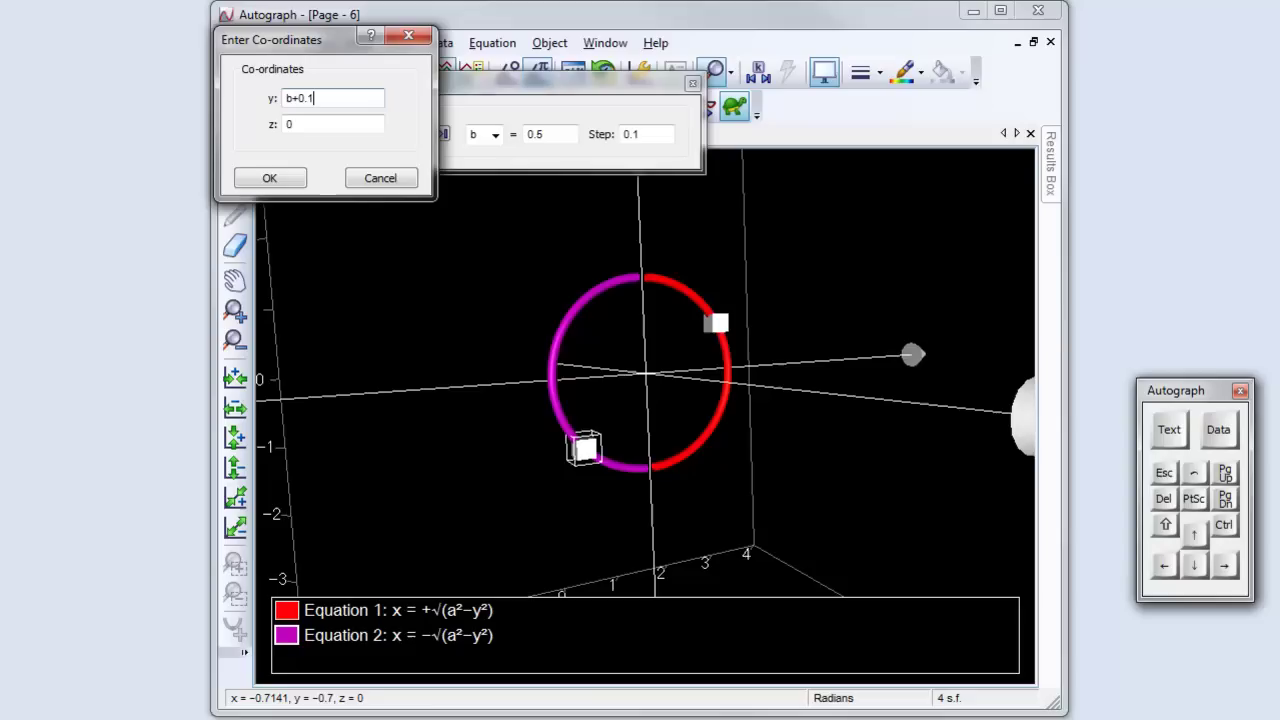
click(270, 177)
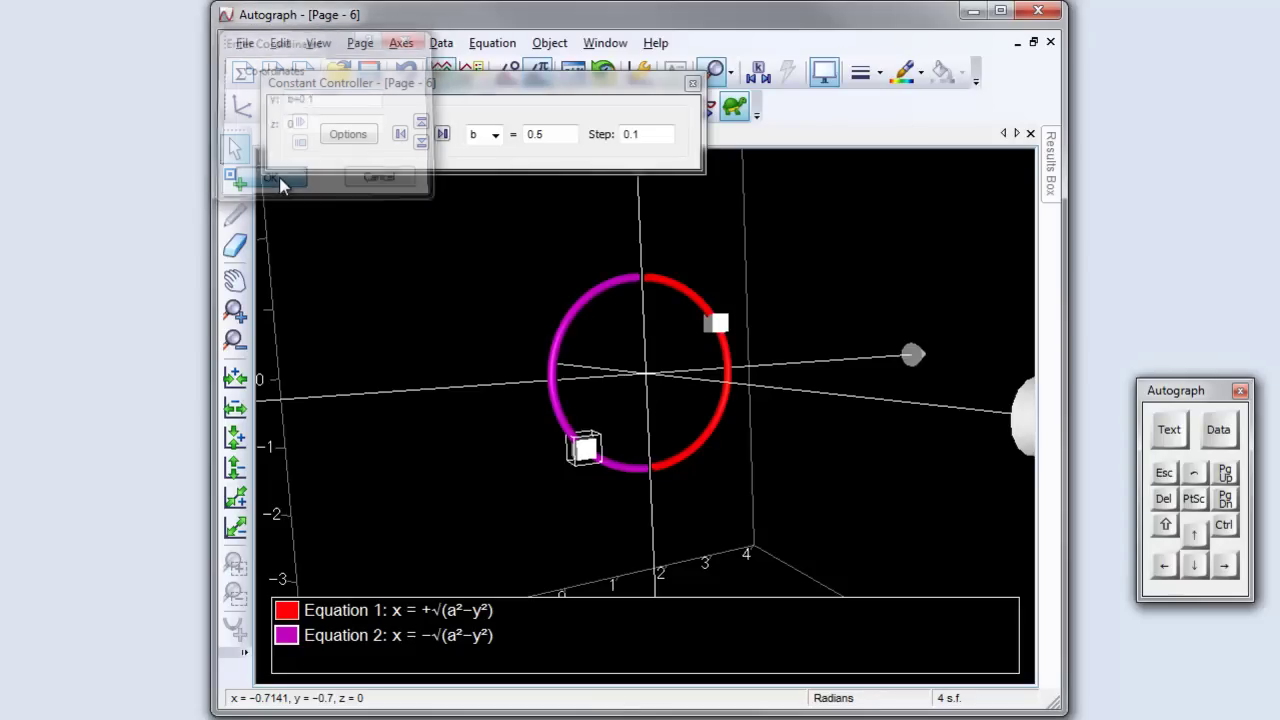
click(722, 328)
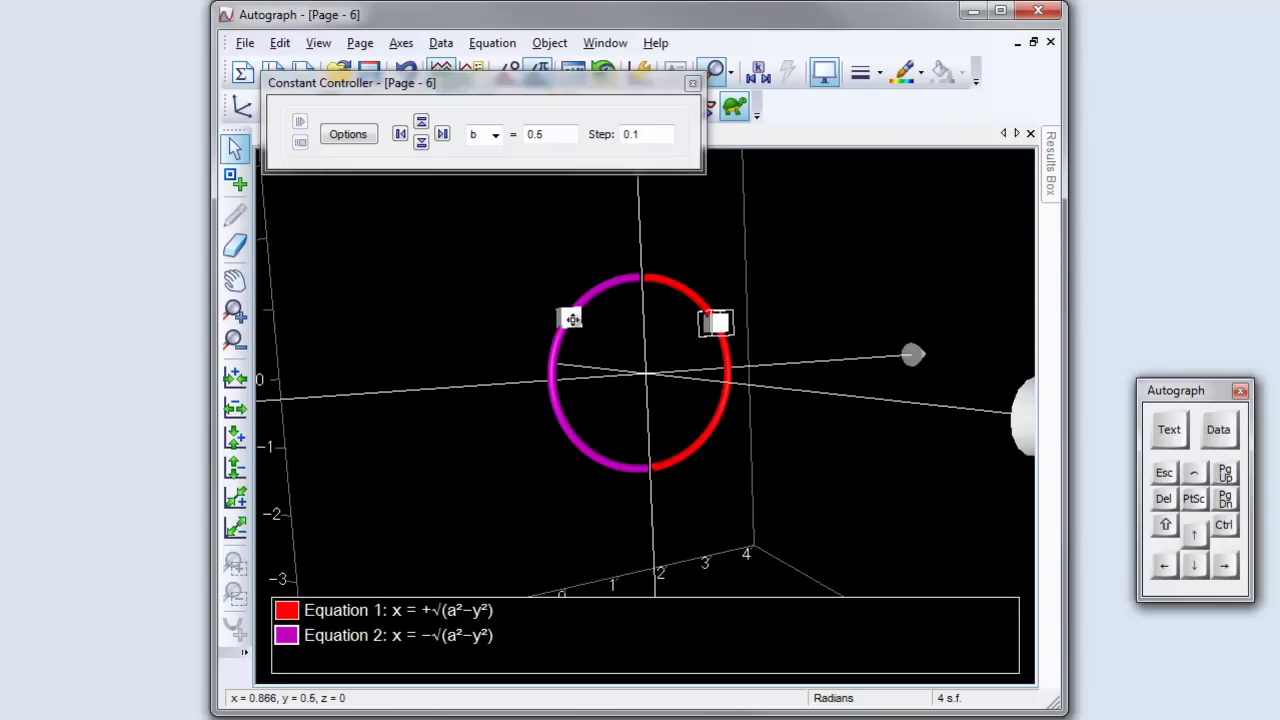
shift+click(570, 318)
Find the area between the two points with 1 division, giving a green strip of area 0.1732.
right_click(762, 166)
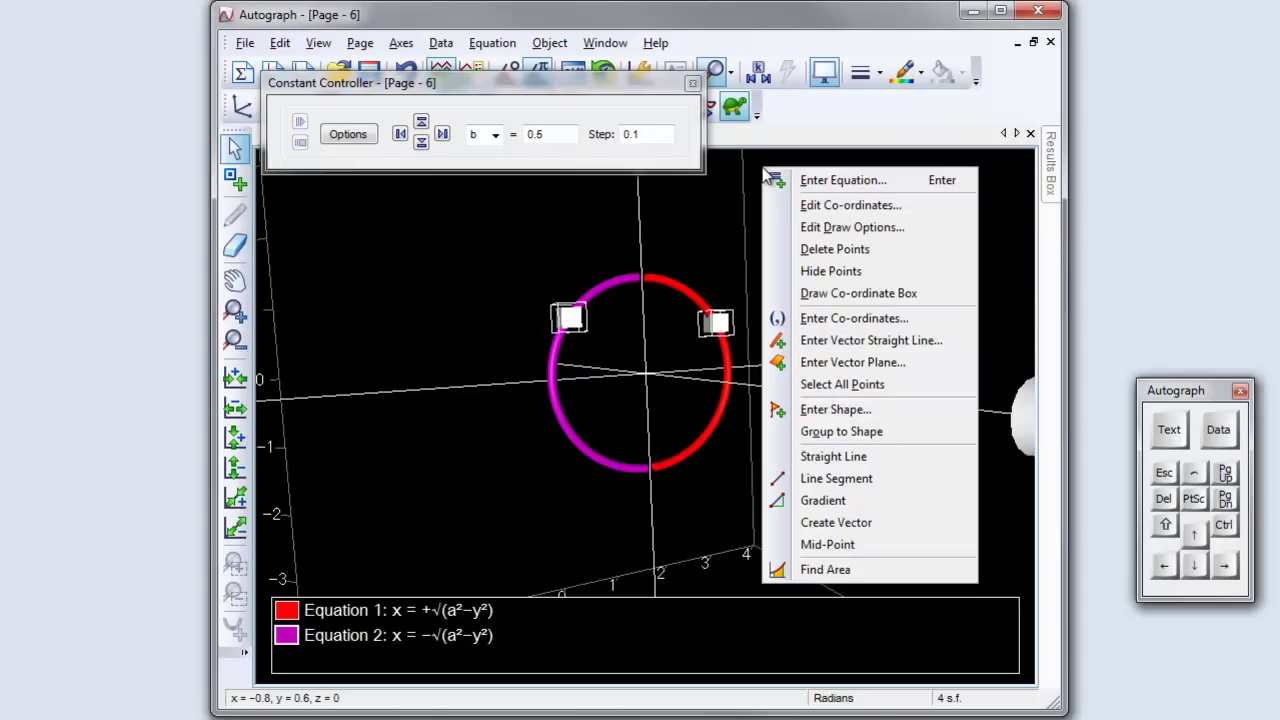
click(829, 569)
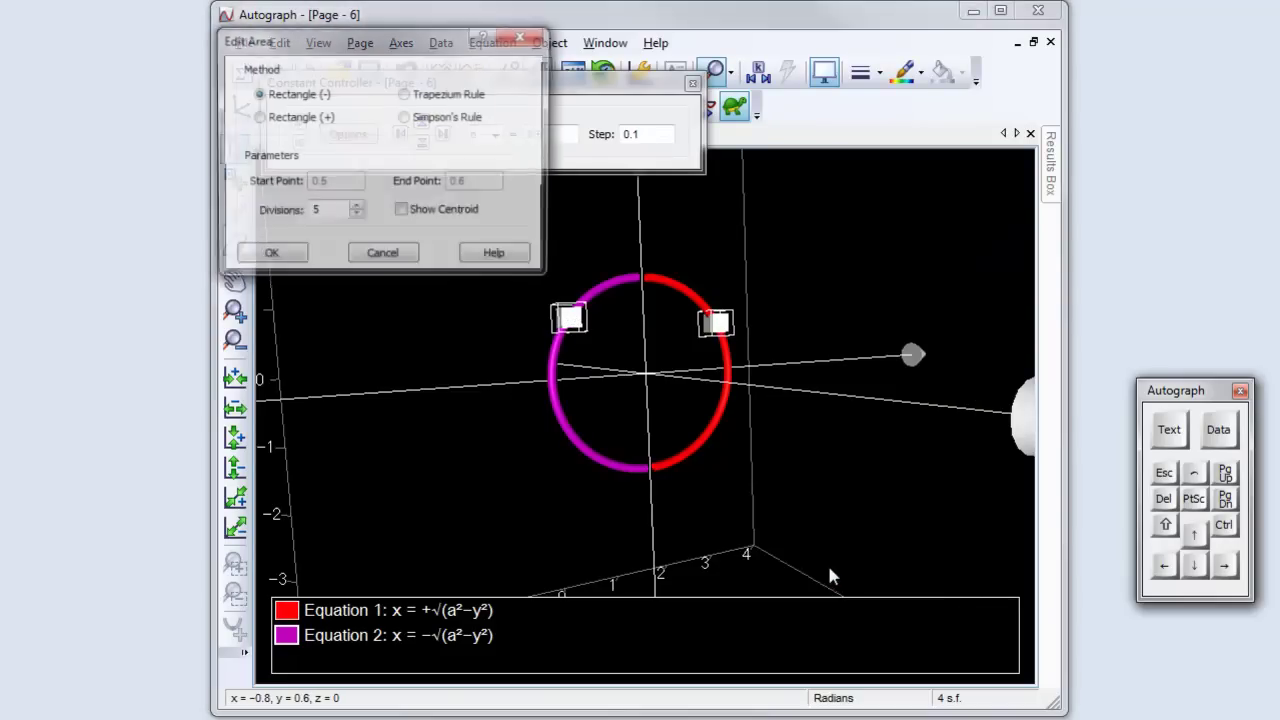
click(356, 216)
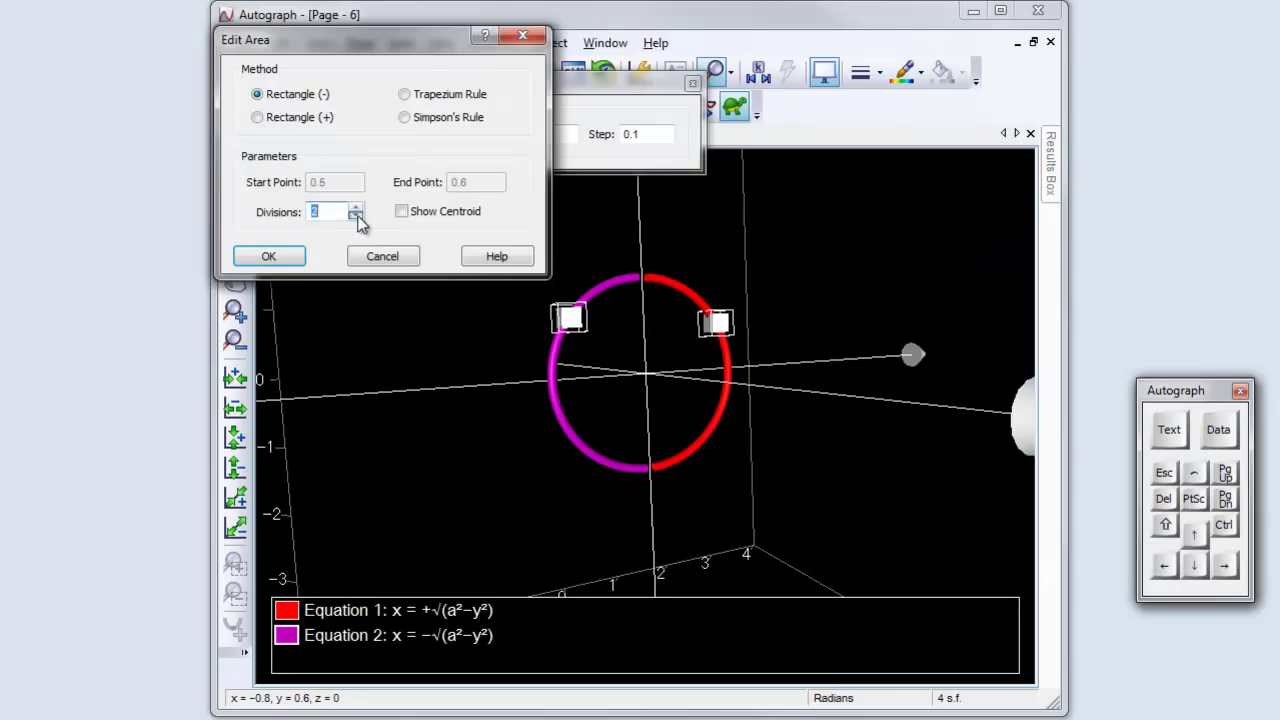
click(269, 256)
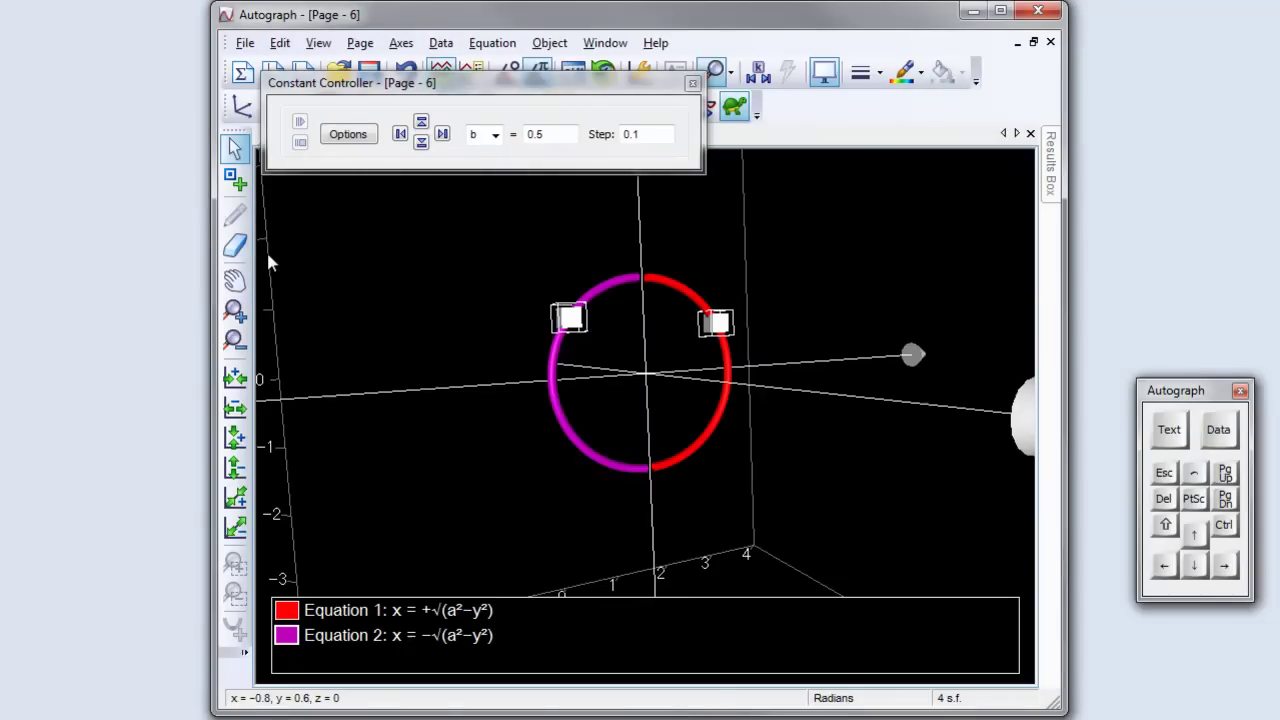
click(443, 294)
Enter the equation x = 2a.
right_click(777, 183)
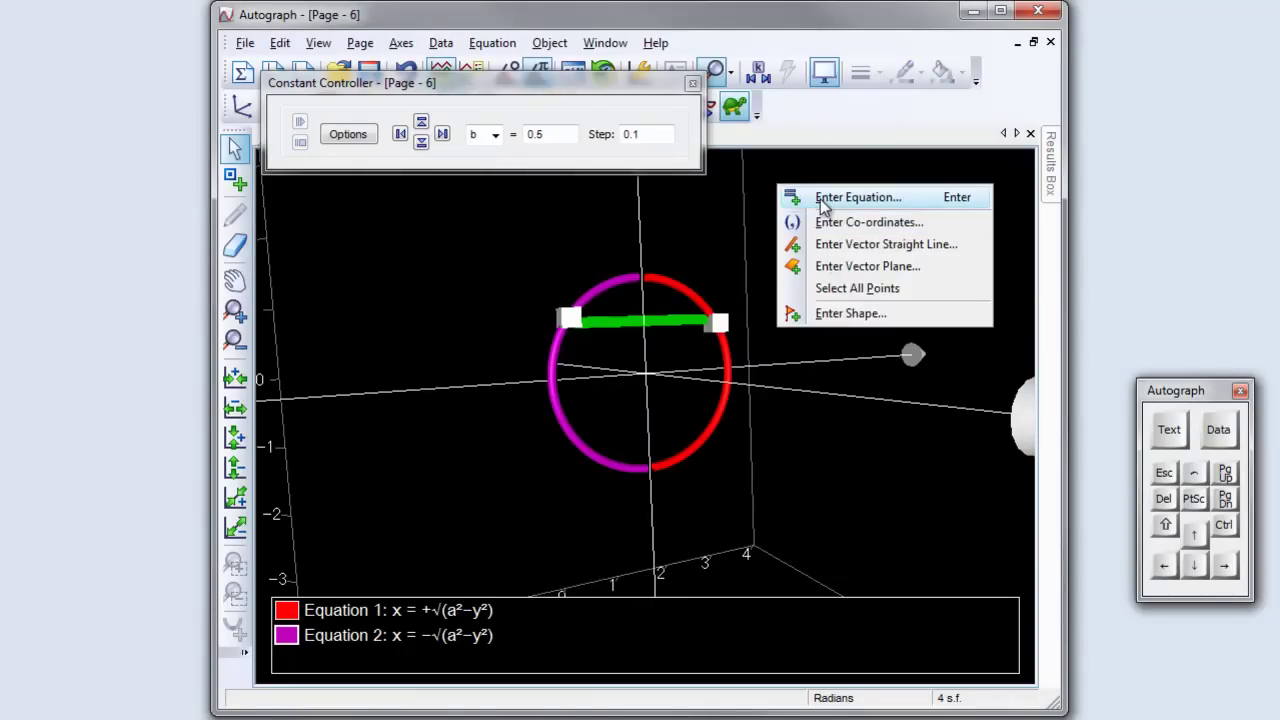
click(823, 203)
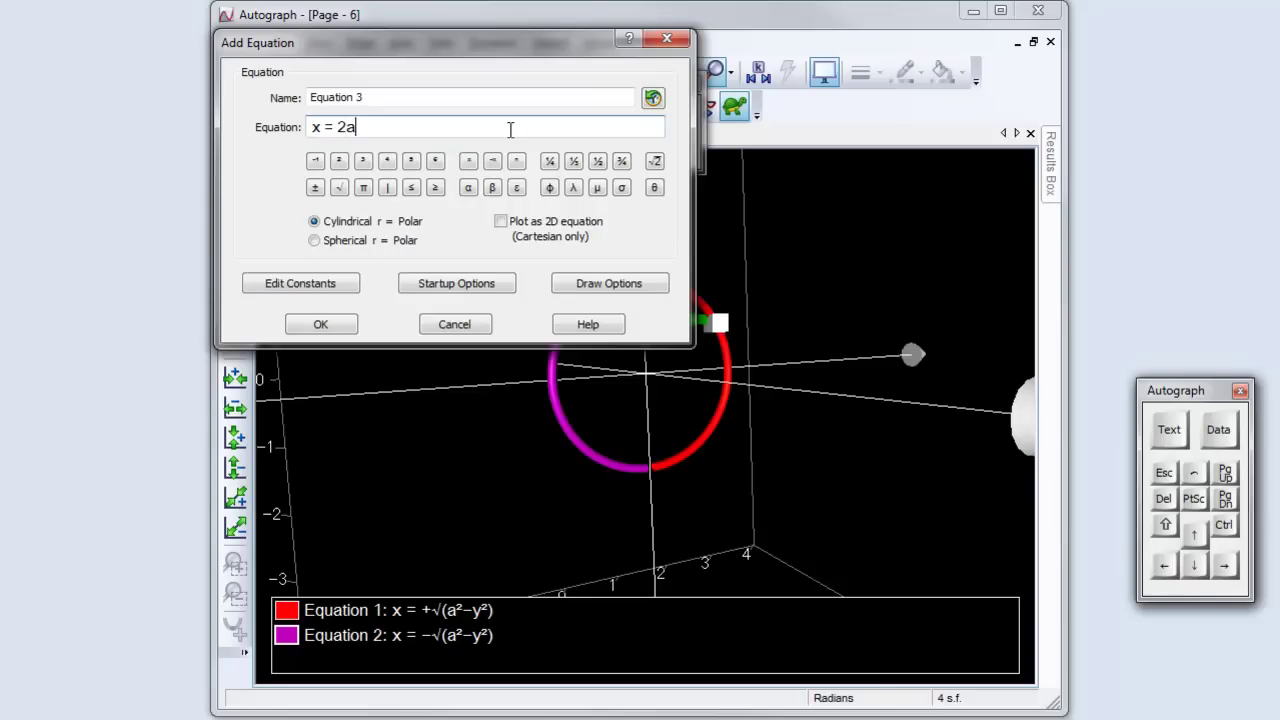
click(320, 324)
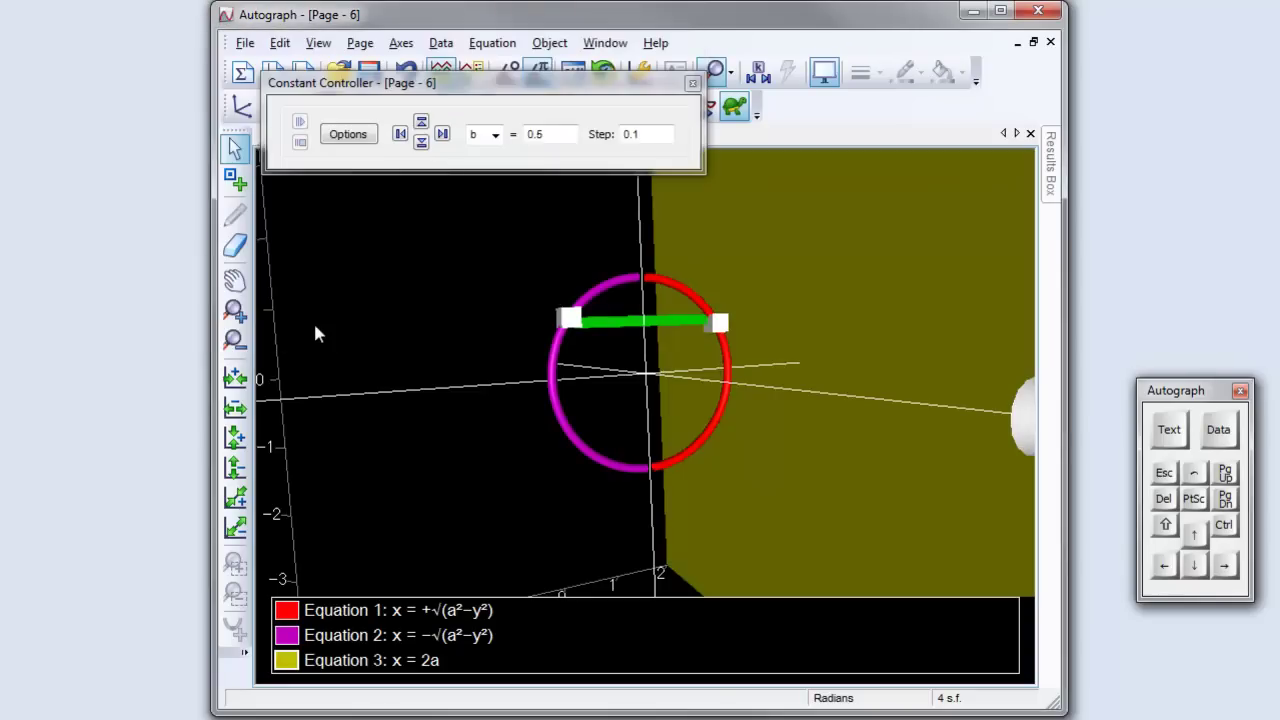
Plot x = 2a as a 2D line, then select the green strip and that line.
double_click(826, 257)
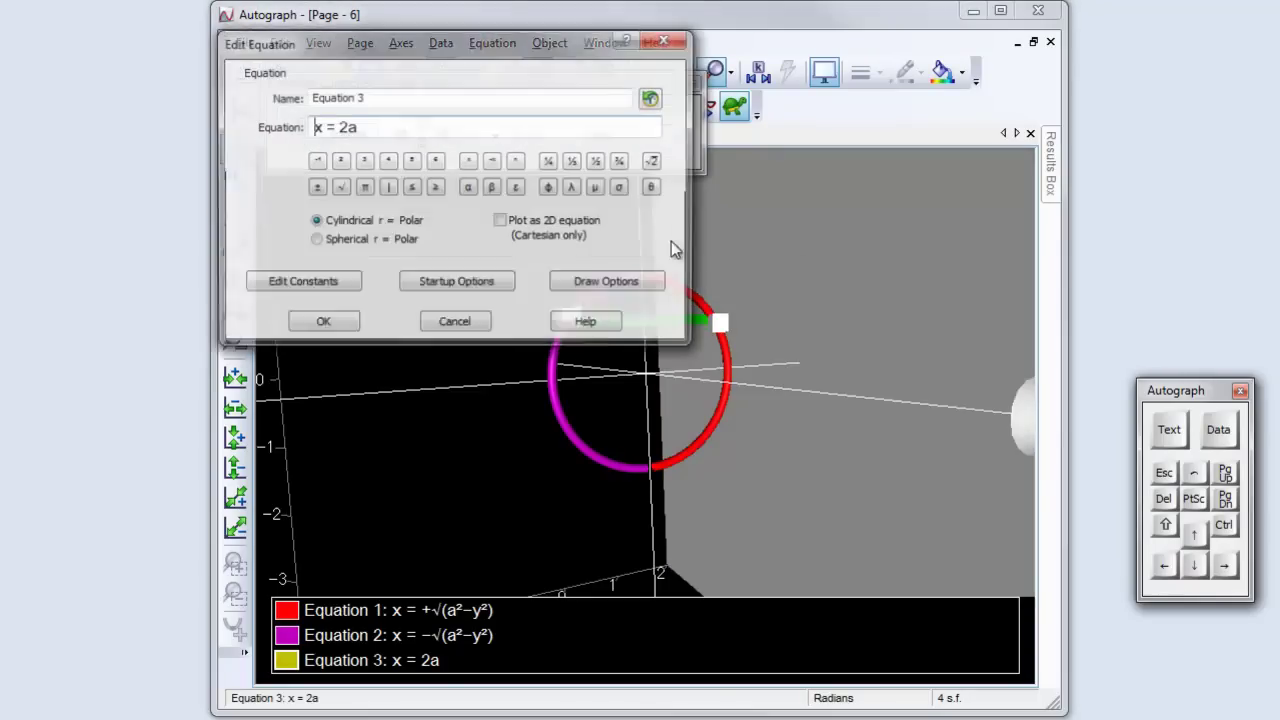
click(500, 221)
click(336, 325)
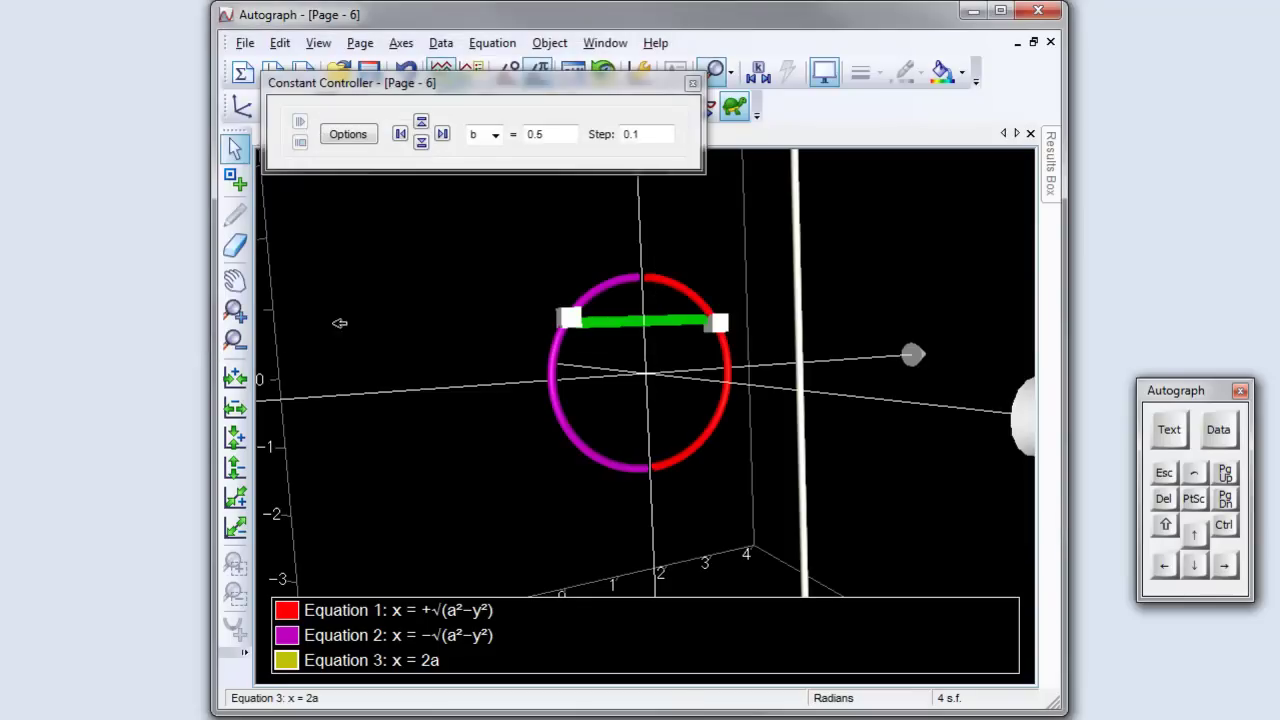
click(652, 322)
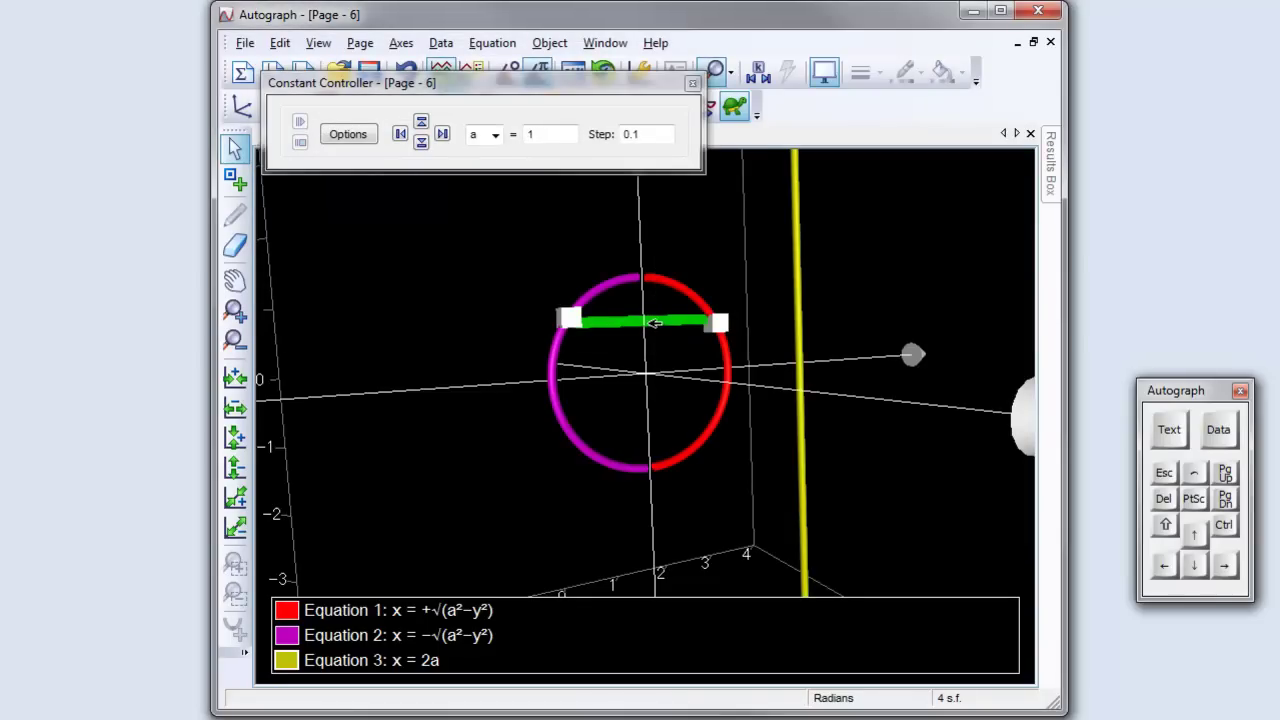
click(654, 322)
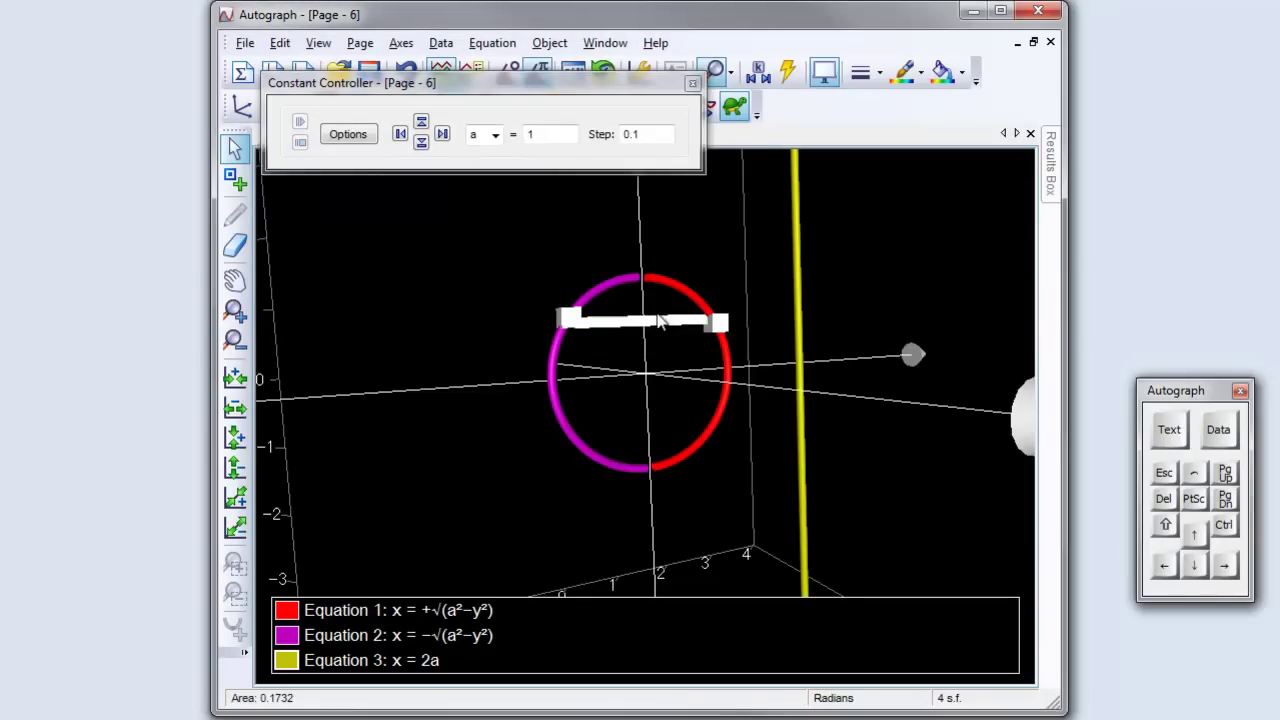
click(803, 300)
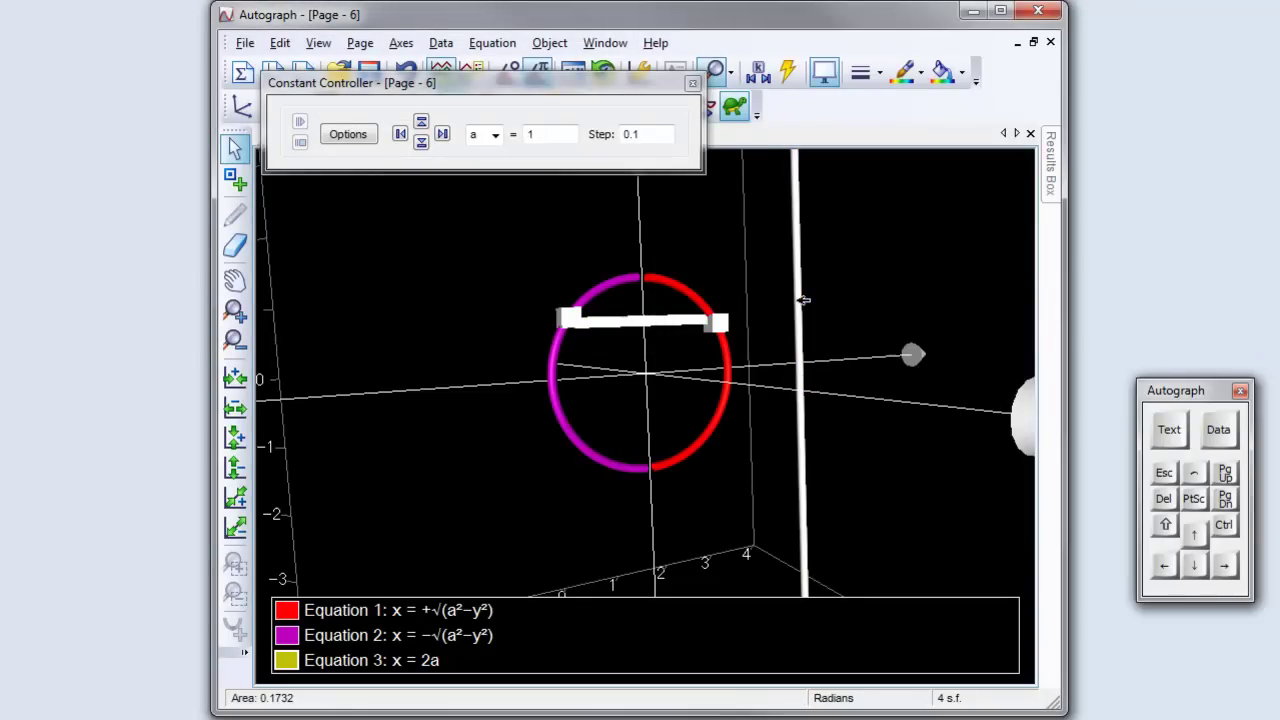
Find the volume of revolution of the strip about x = 2a, producing a flat washer.
right_click(701, 203)
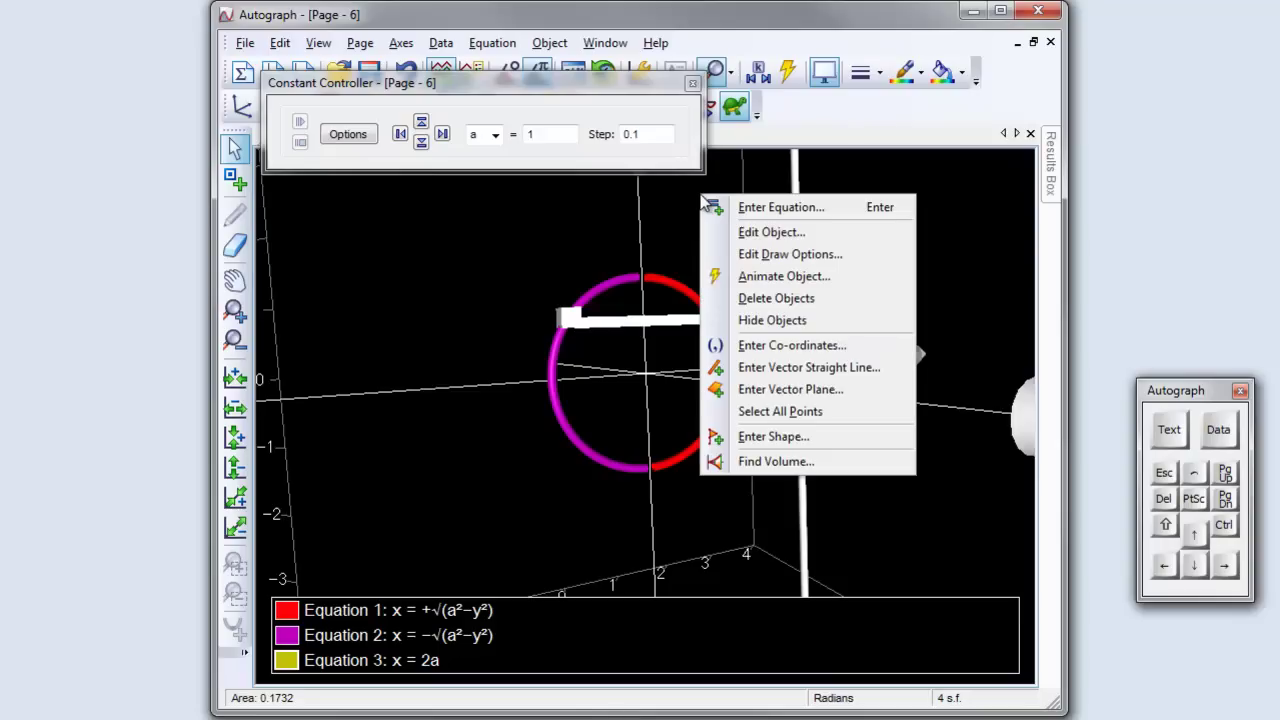
click(748, 462)
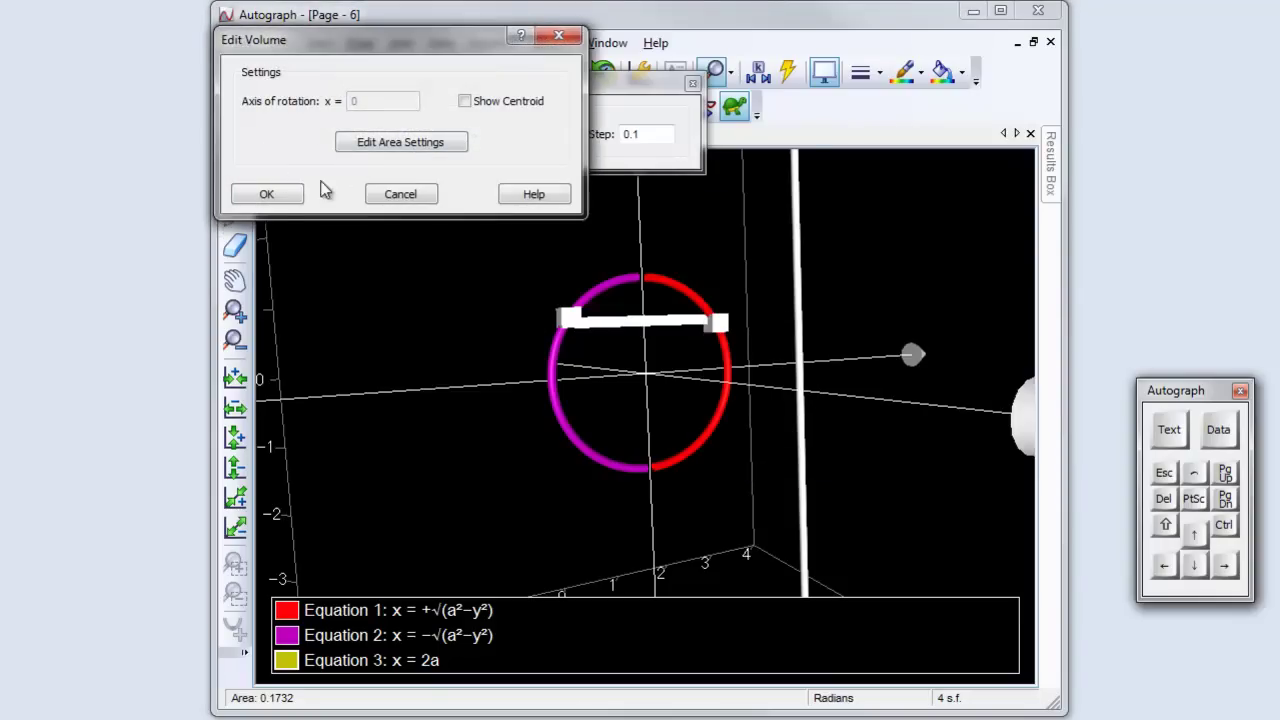
click(268, 194)
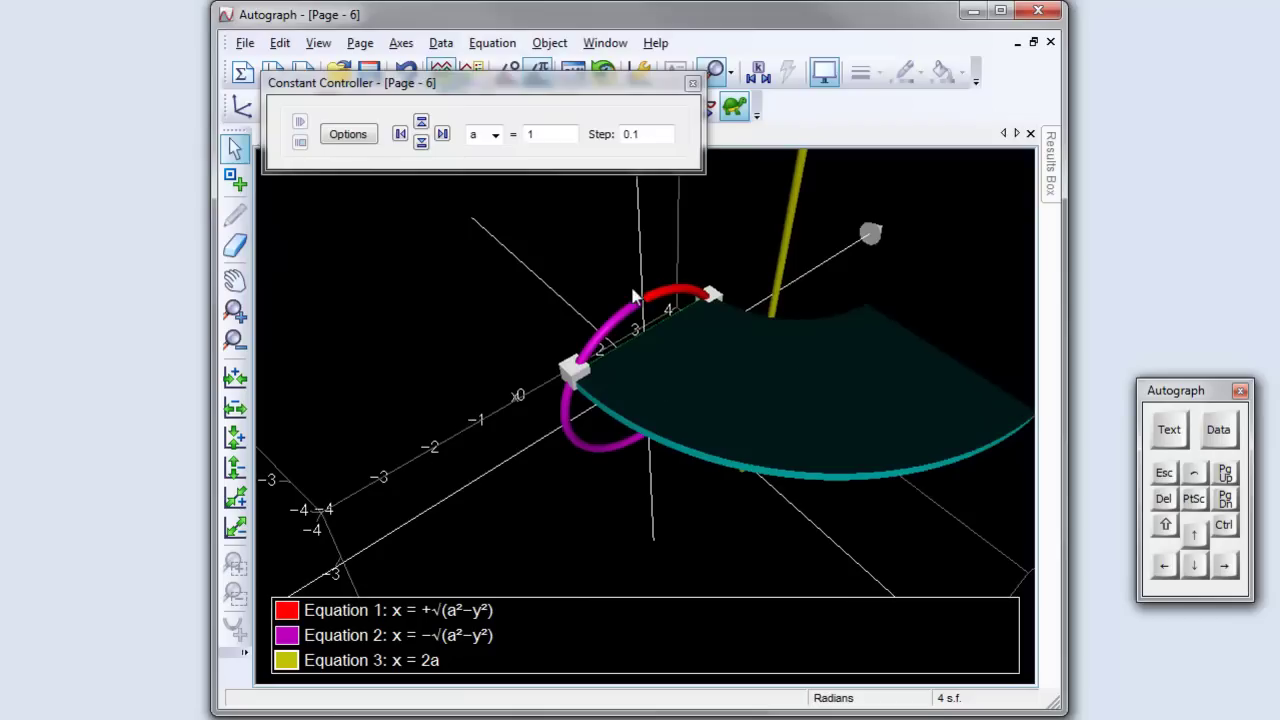
Vary constant b up to 0.6 and back down to slide the washer through the torus.
click(495, 134)
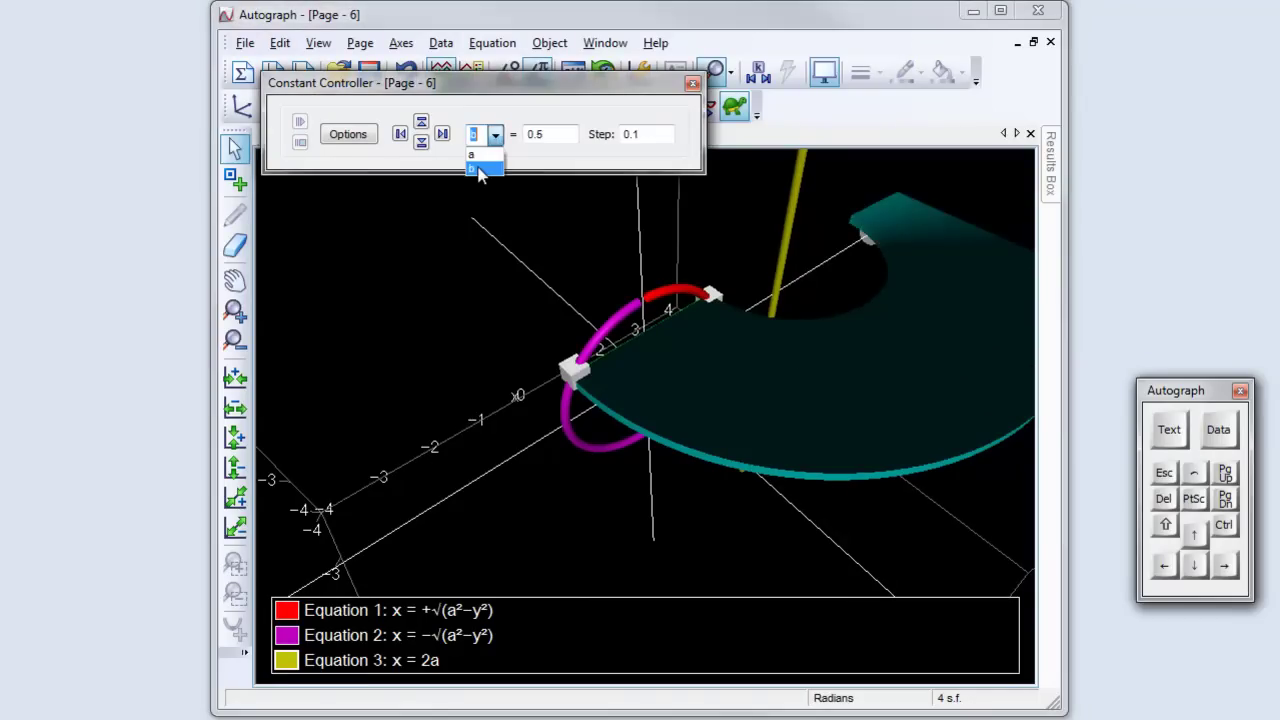
click(480, 170)
drag(463, 97, 543, 18)
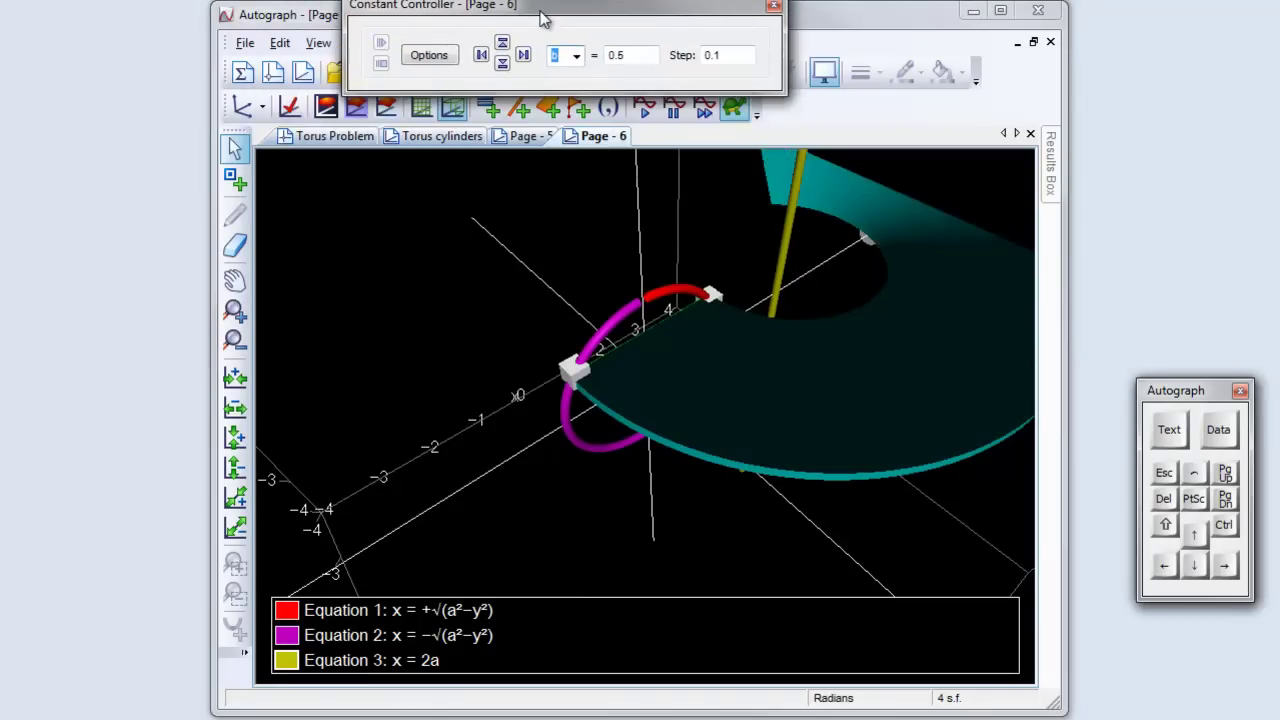
click(502, 43)
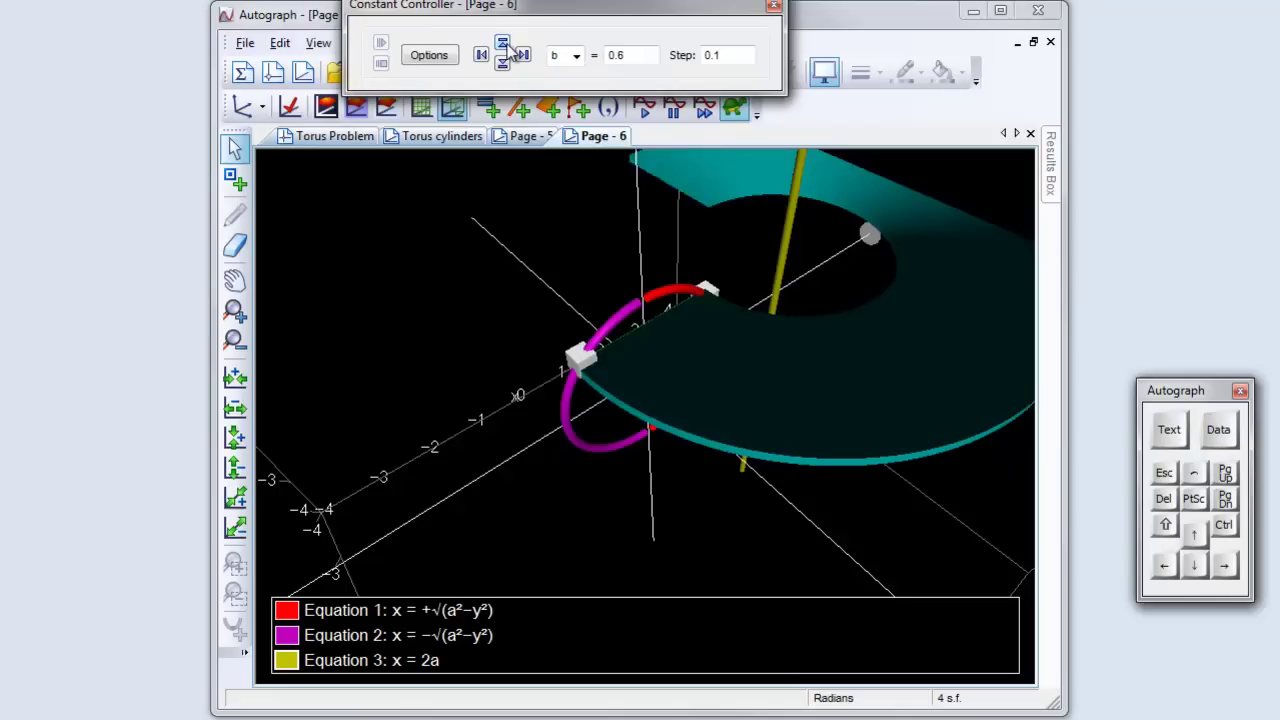
click(502, 63)
click(502, 63)
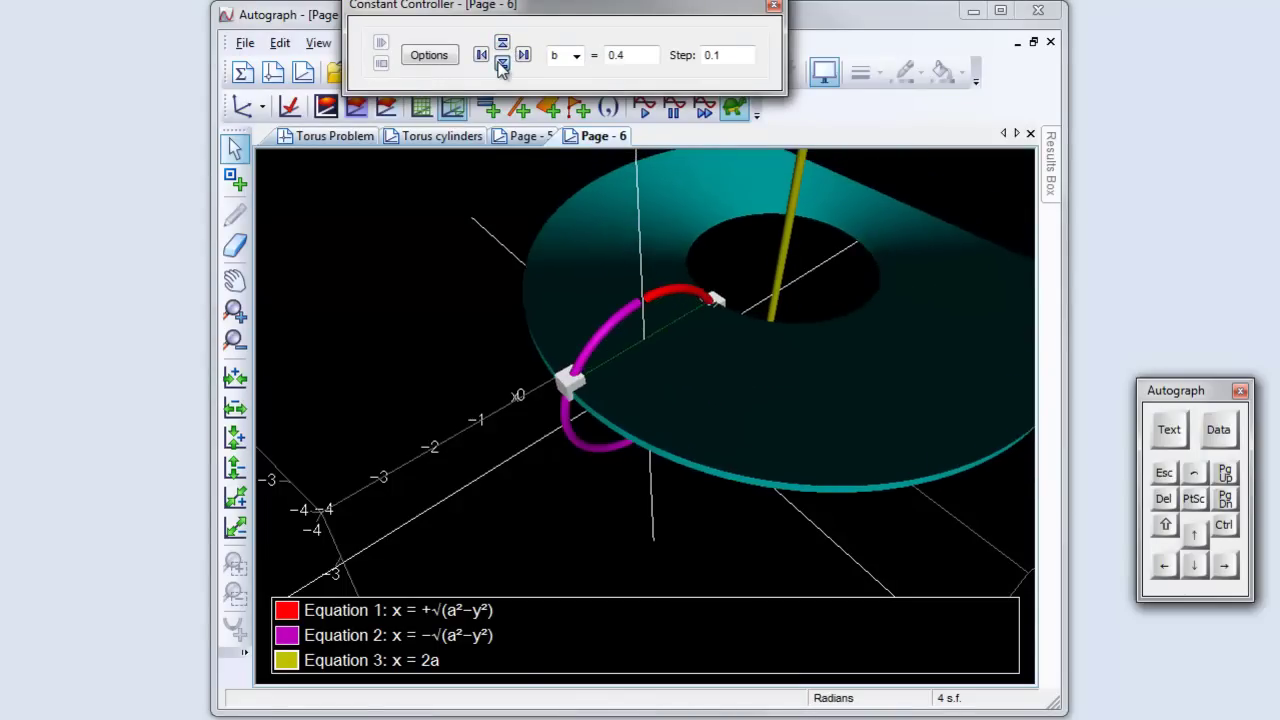
click(502, 63)
click(502, 63)
click(502, 63)
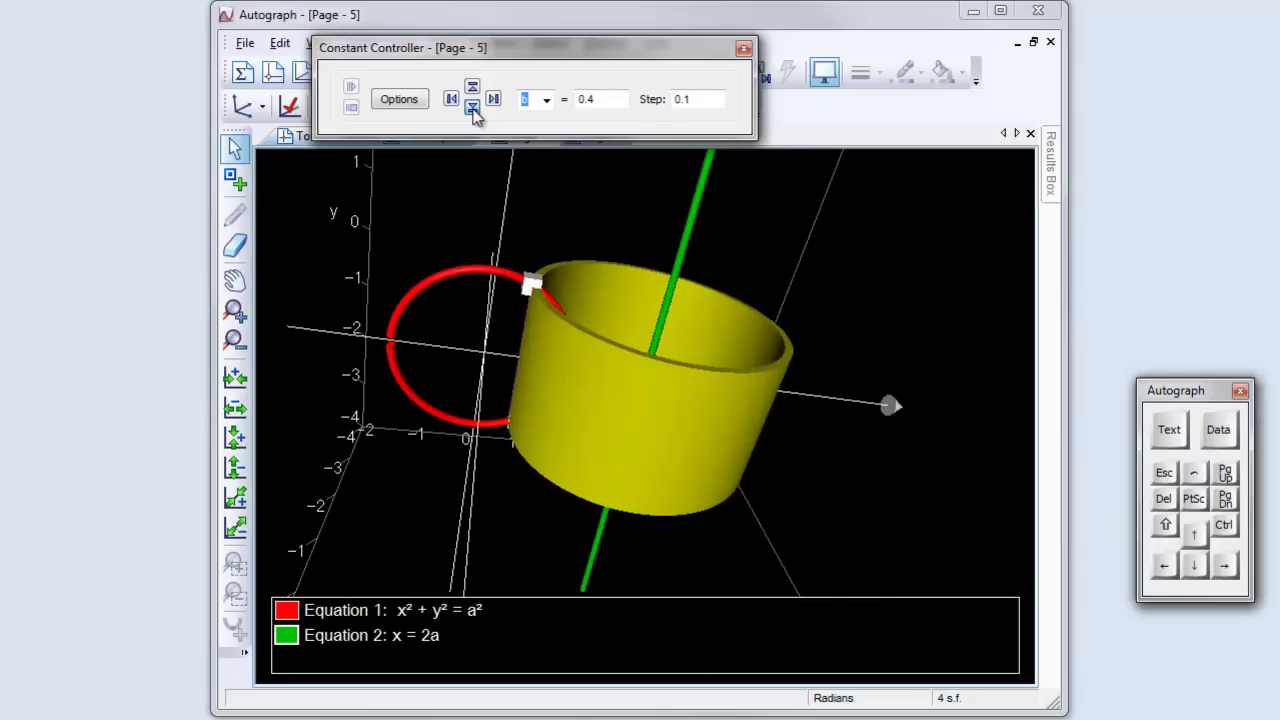
Step b down once more, close the Constant Controller, and return to the Torus Problem page.
click(472, 106)
click(472, 106)
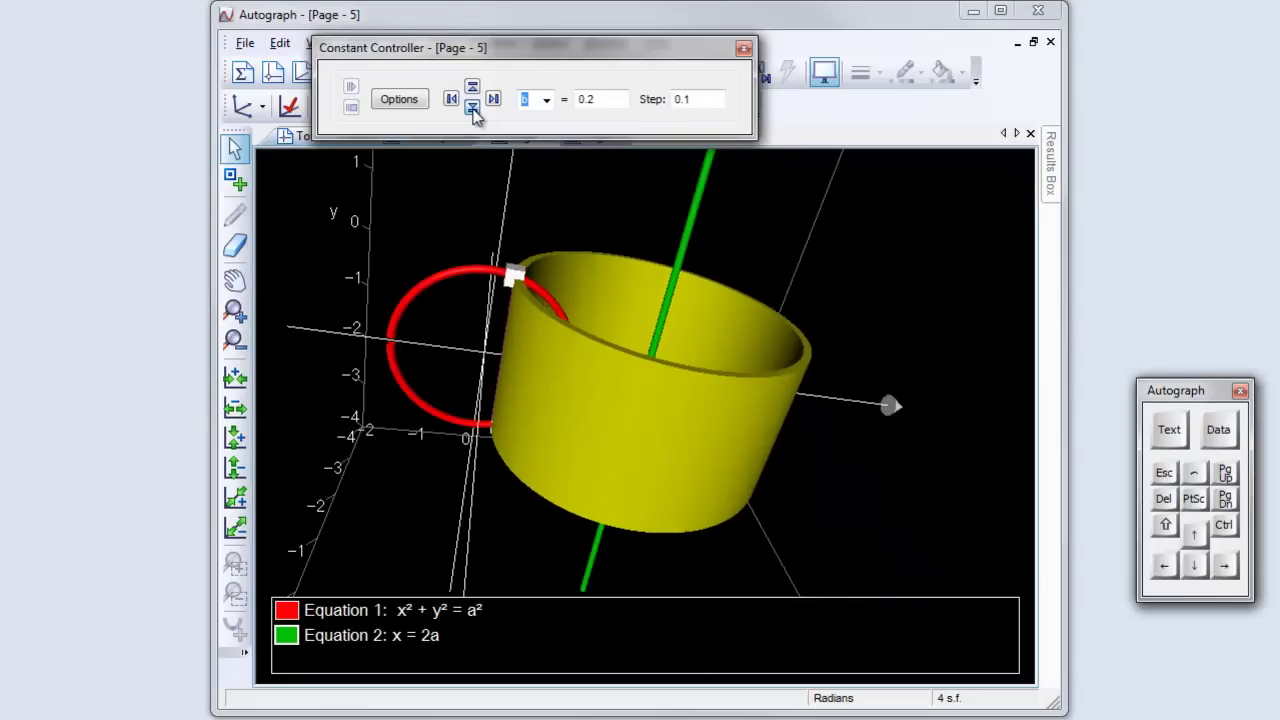
click(743, 48)
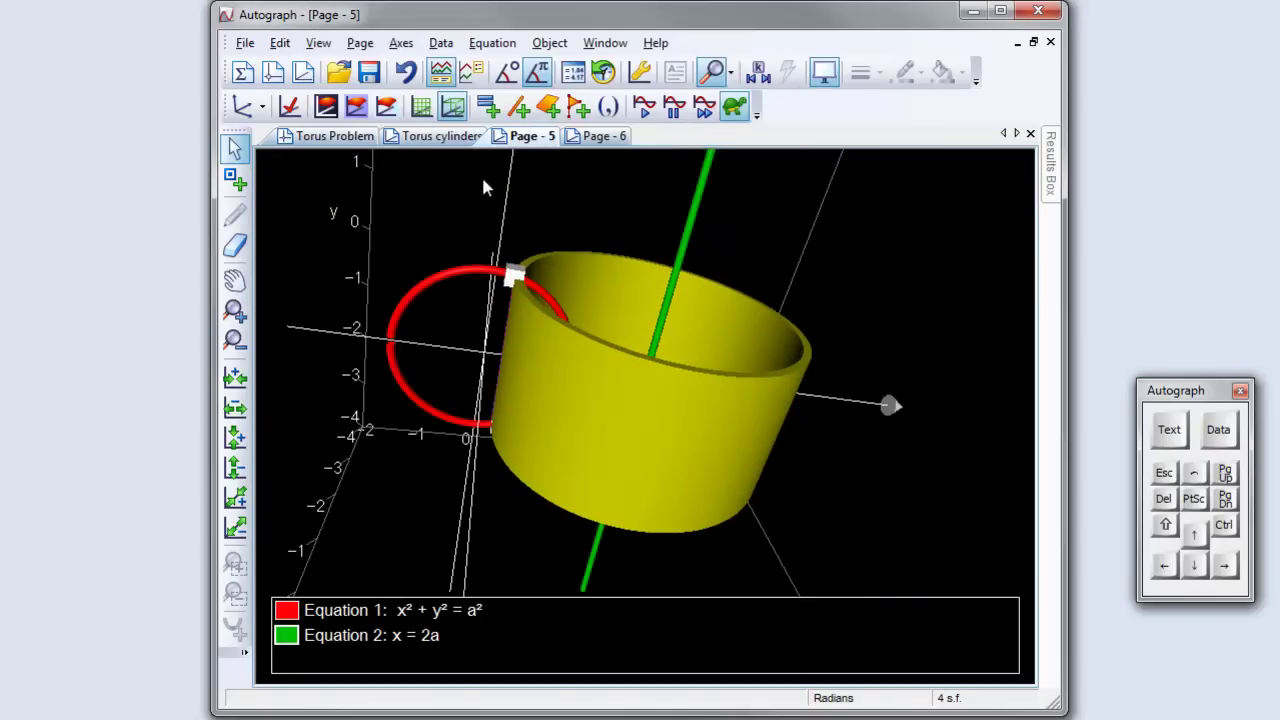
click(335, 136)
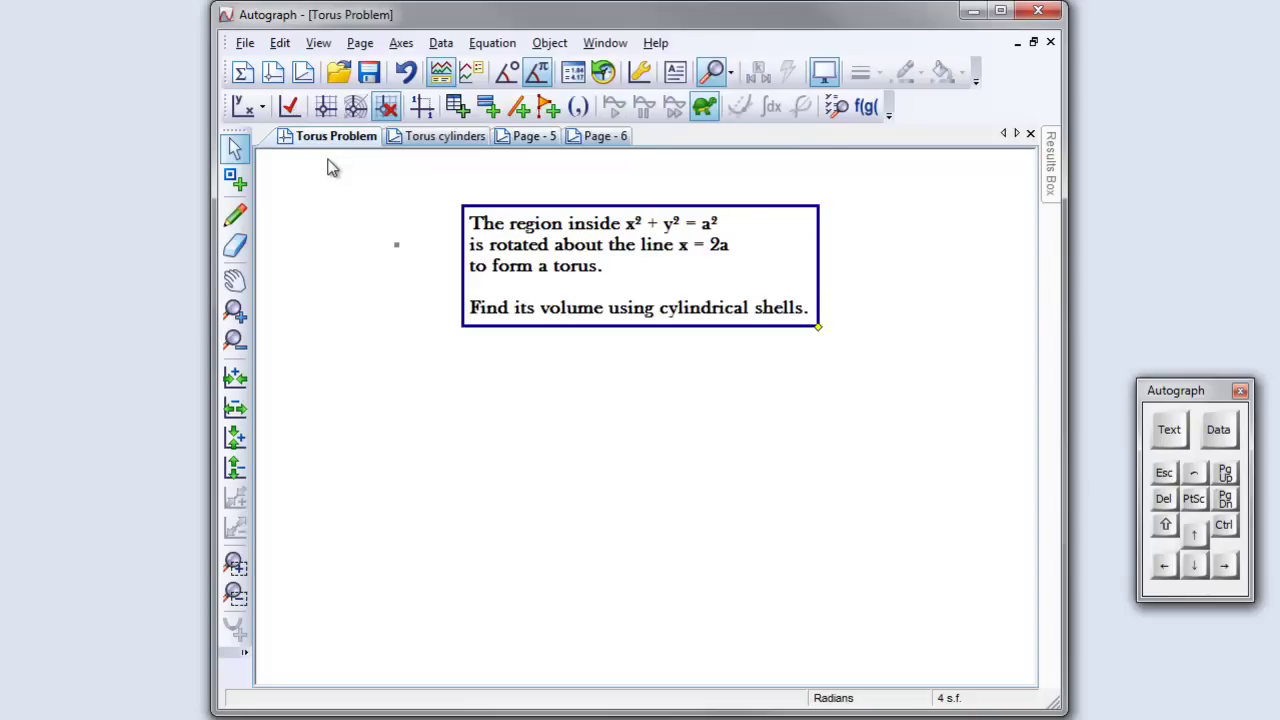